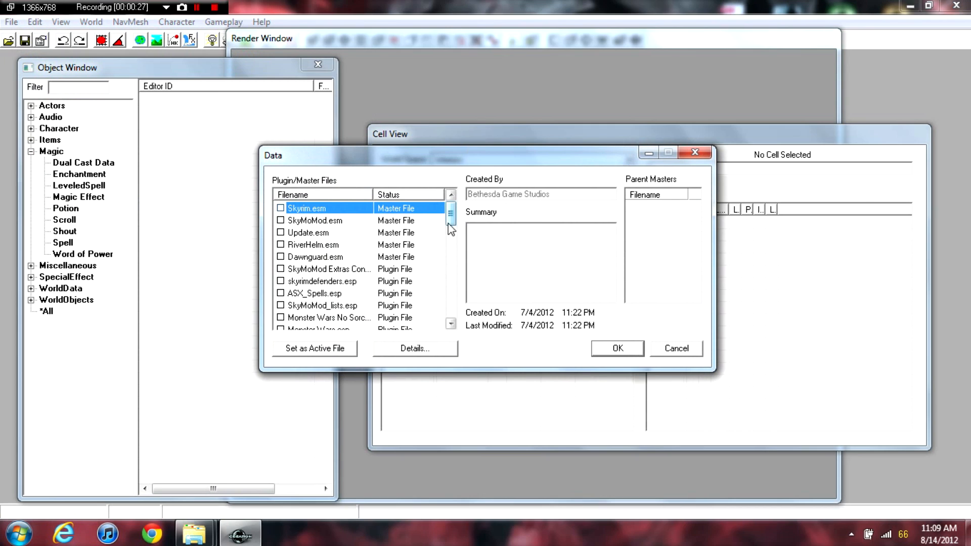
Load the Skyrim.esm master file and accept all the warnings raised while it loads
double_click(286, 211)
mouse_move(450, 212)
mouse_down()
mouse_move(450, 310)
mouse_move(455, 198)
mouse_up()
drag(450, 213, 450, 306)
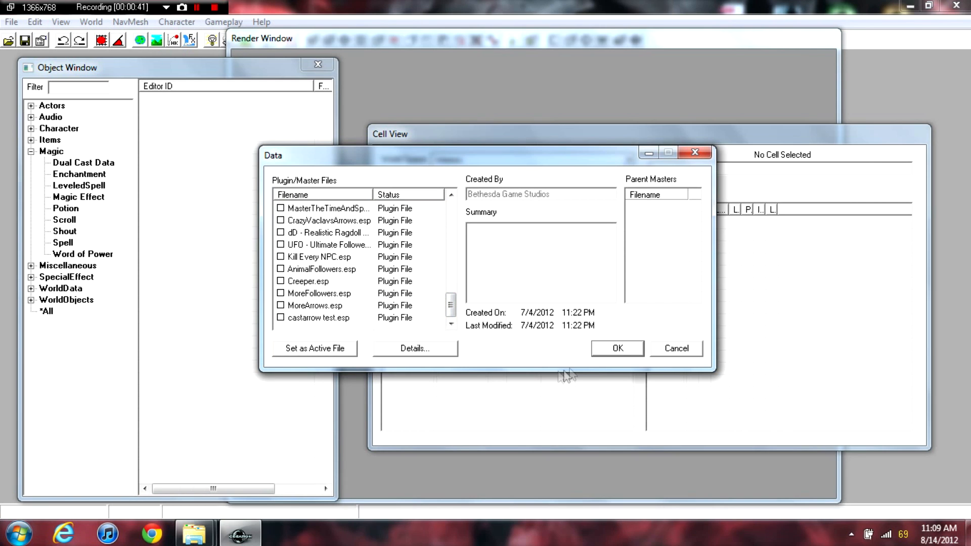
click(604, 350)
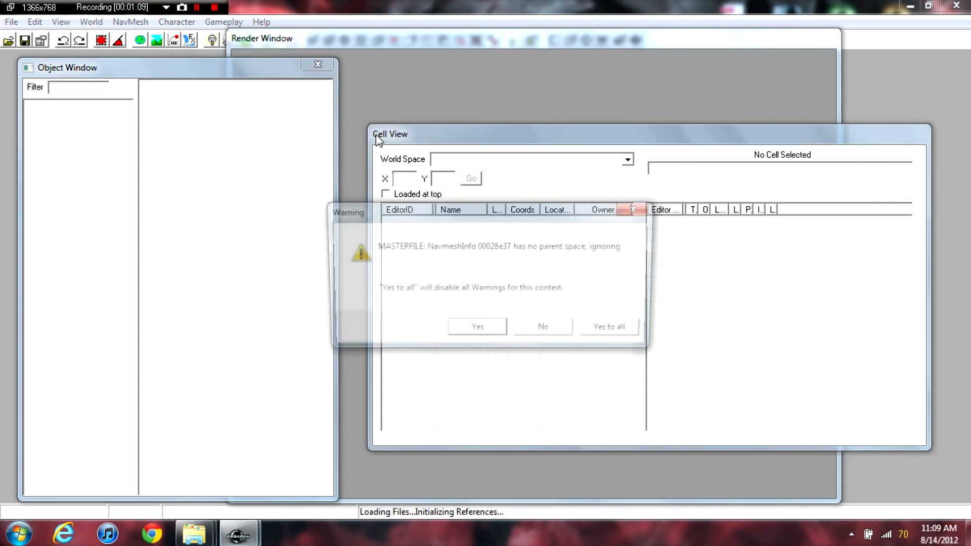
click(591, 329)
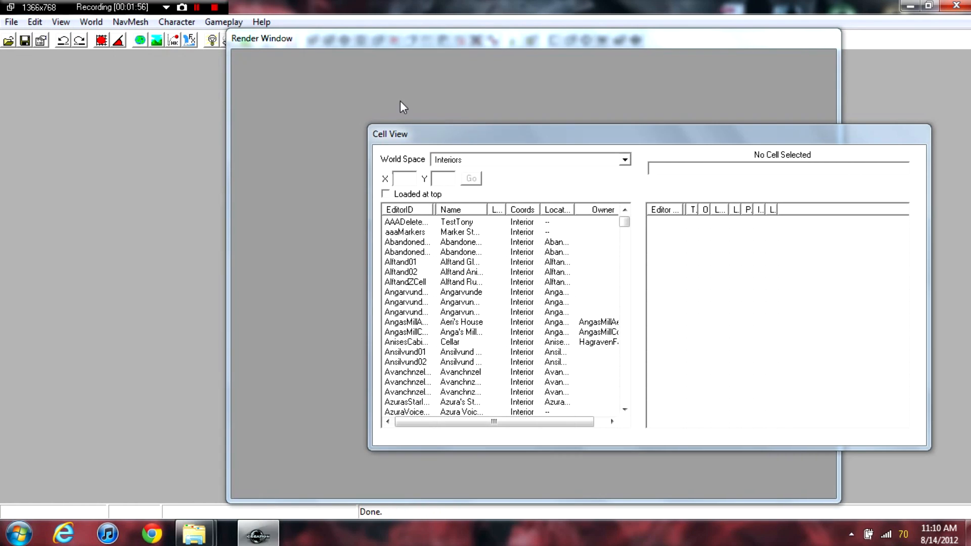
Collapse the Magic category and shift the Render Window and Cell View away from the Object Window
drag(384, 41, 411, 43)
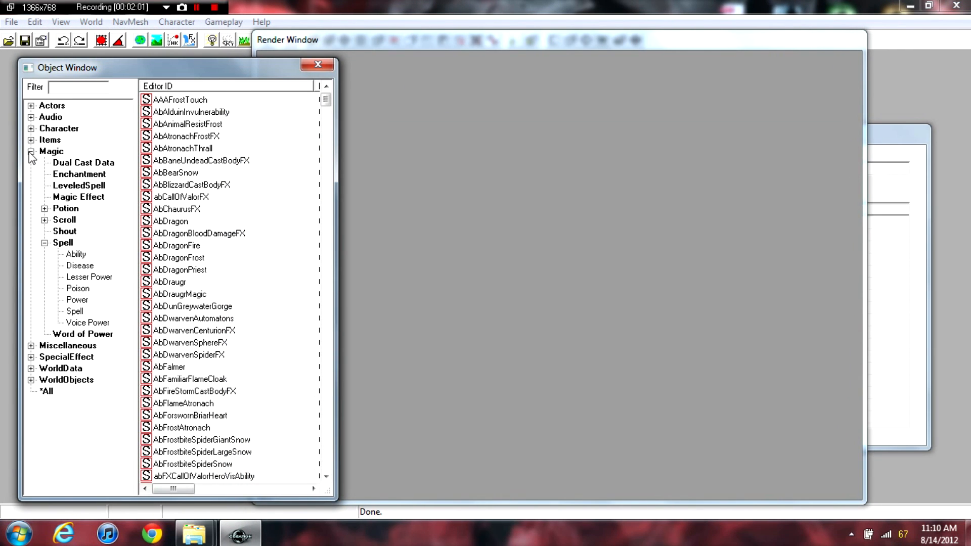
click(31, 151)
drag(897, 133, 916, 134)
drag(714, 135, 673, 135)
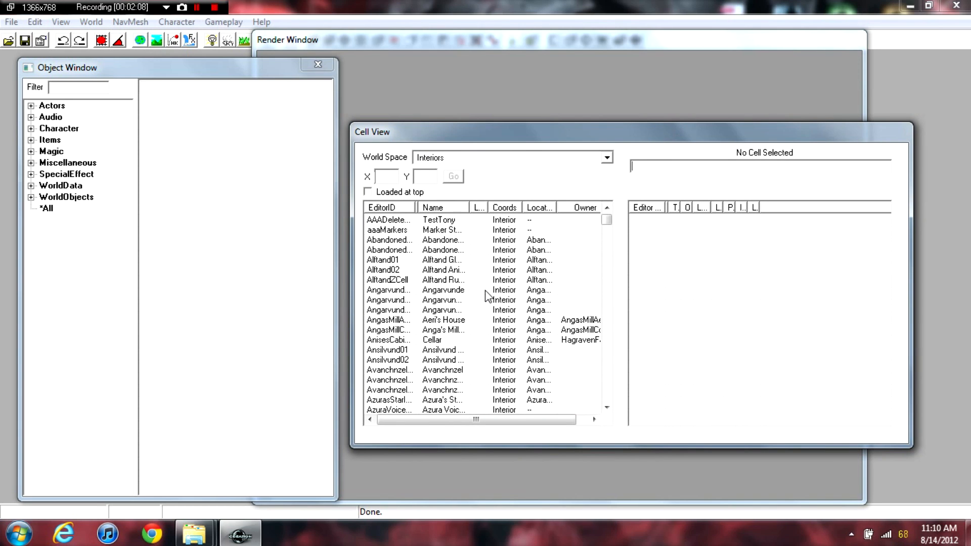
mouse_move(606, 220)
mouse_down()
mouse_move(608, 260)
mouse_move(607, 220)
mouse_up()
drag(525, 145, 566, 138)
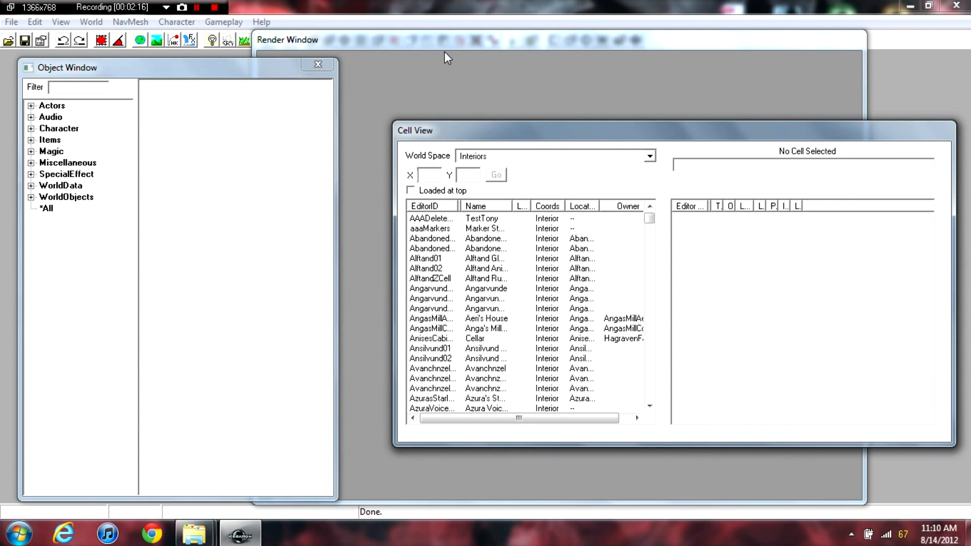
Move the Render Window clear of the Object Window and widen the Object Window to roughly twice its width
click(418, 42)
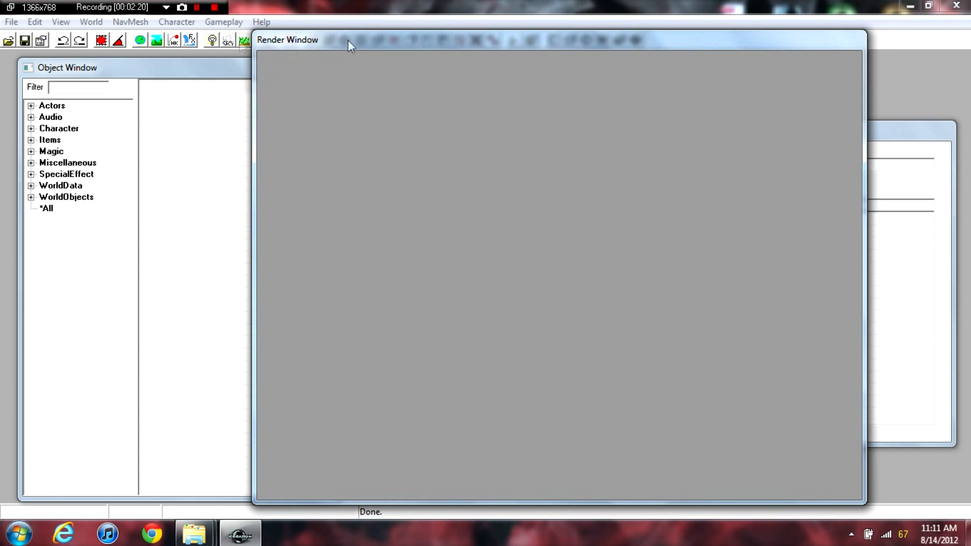
click(180, 71)
click(393, 46)
drag(392, 45, 510, 40)
click(216, 73)
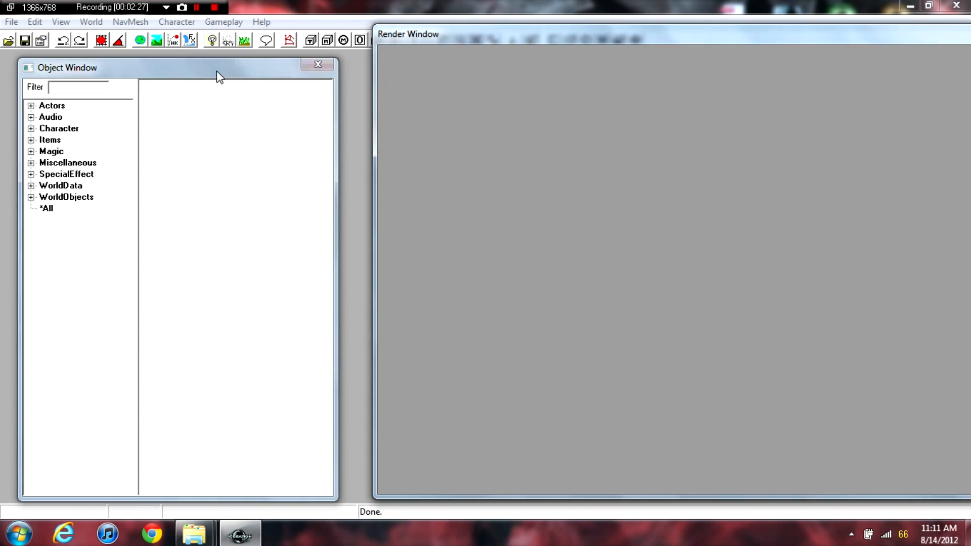
drag(453, 33, 435, 15)
click(215, 66)
drag(336, 174, 703, 204)
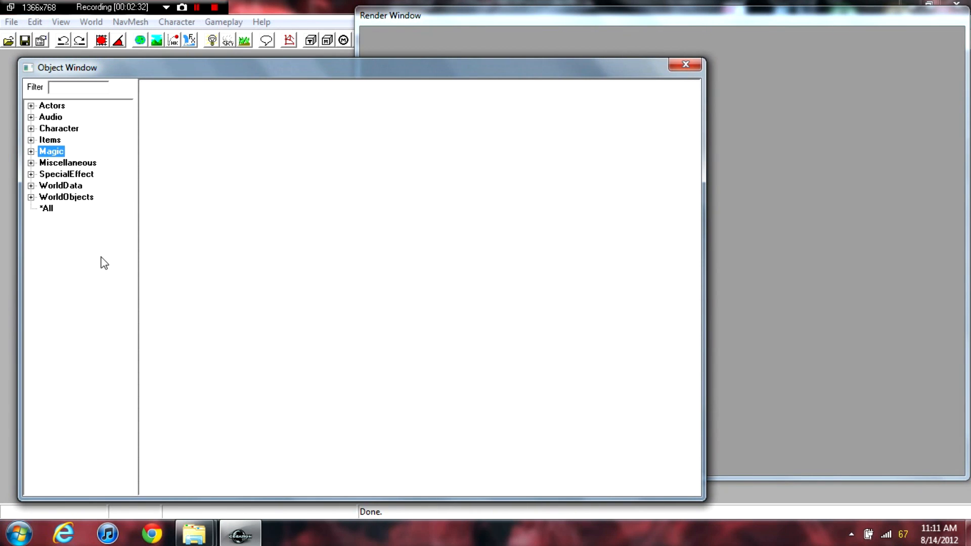
List the objects of all categories in the Object Window
click(47, 209)
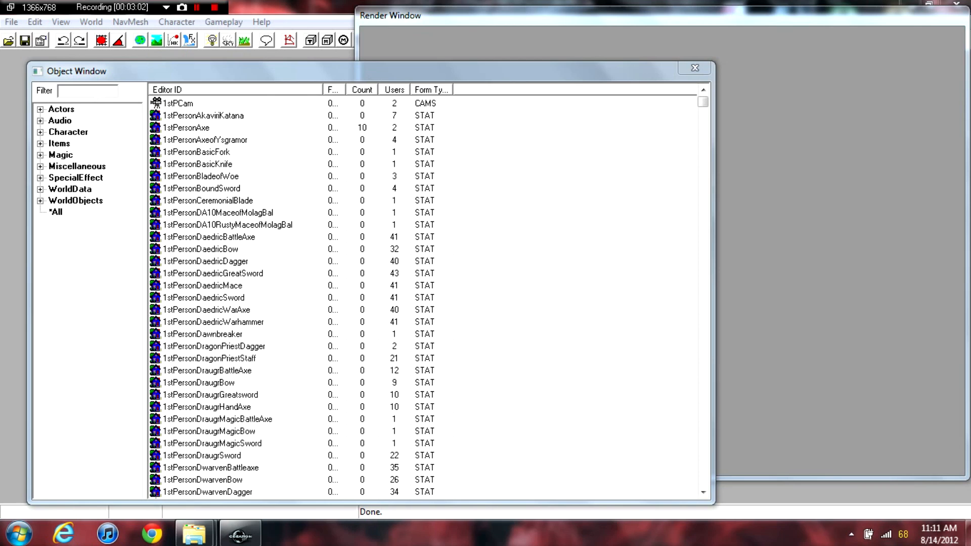
click(59, 212)
Expand the Actors category and browse through its list of actor races
click(41, 109)
drag(137, 160, 137, 164)
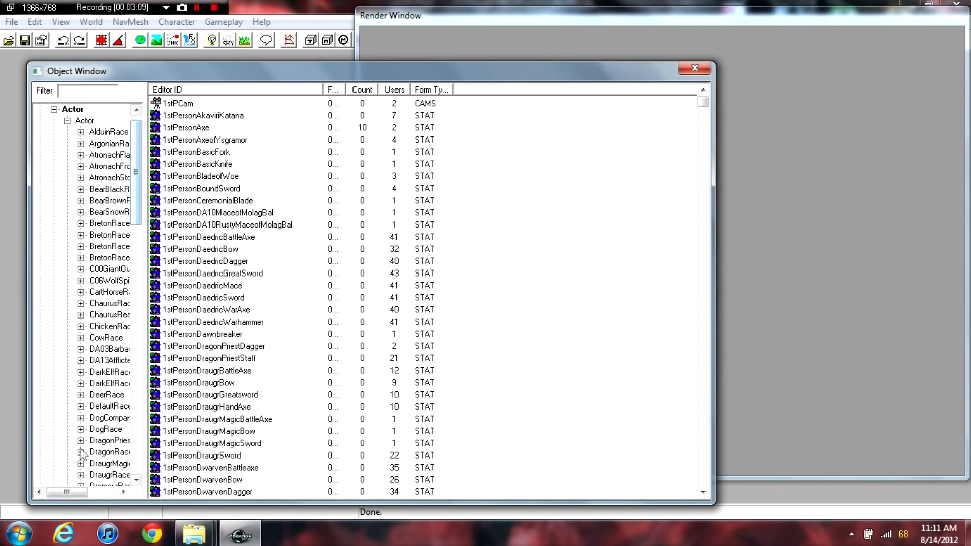
drag(62, 493, 82, 492)
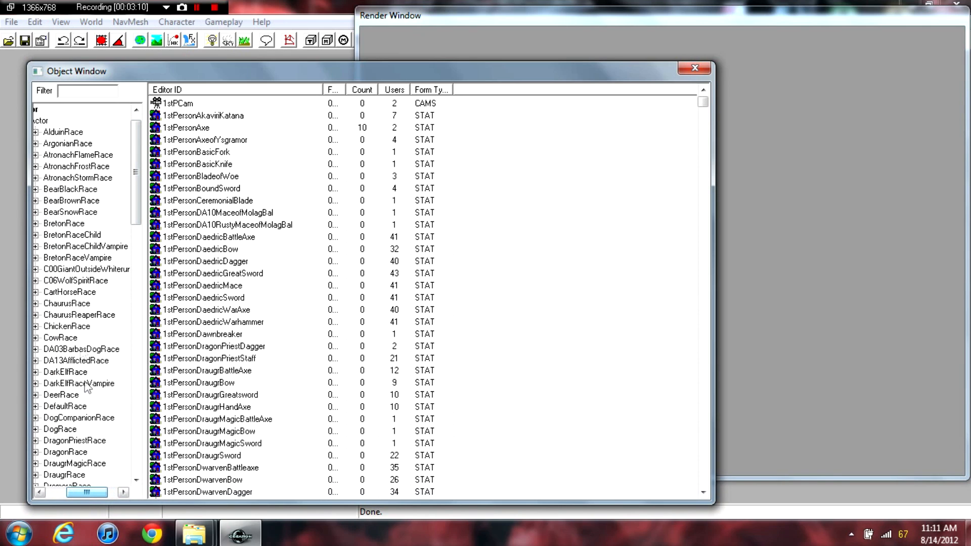
drag(138, 154, 133, 252)
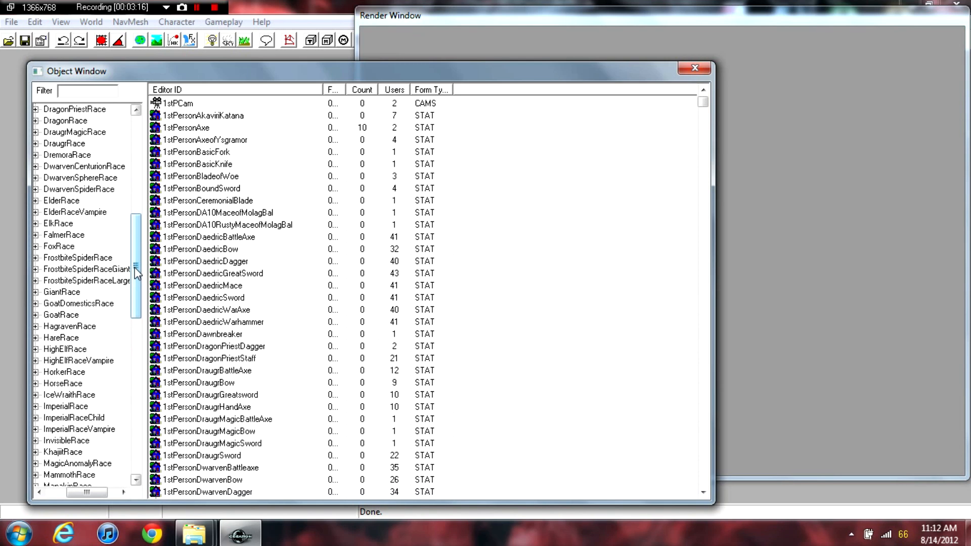
scroll(133, 302, down, 1)
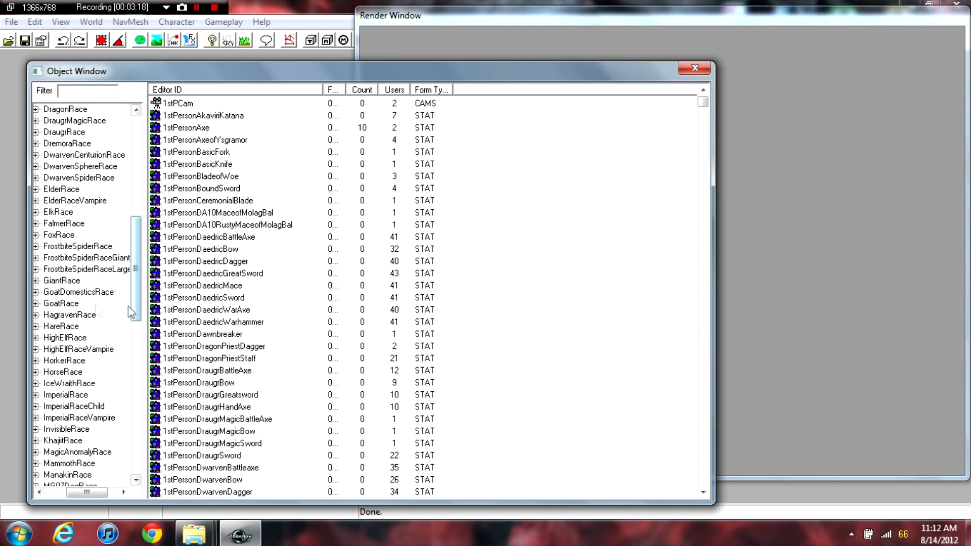
drag(138, 293, 138, 286)
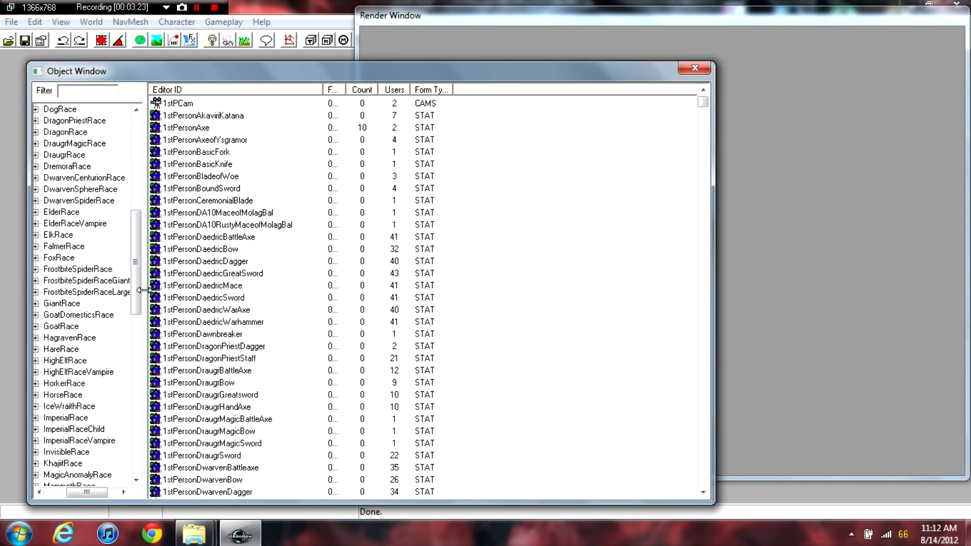
scroll(139, 286, up, 2)
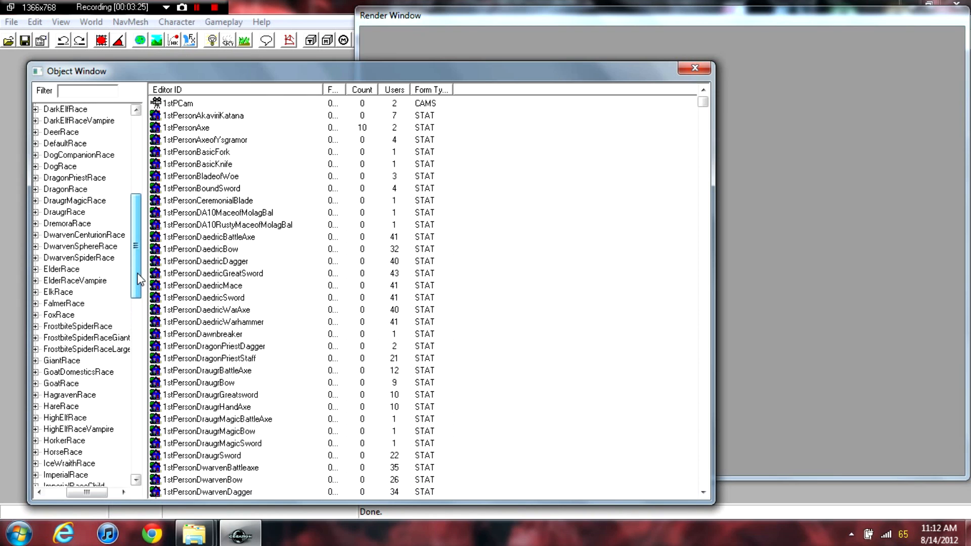
drag(137, 273, 129, 383)
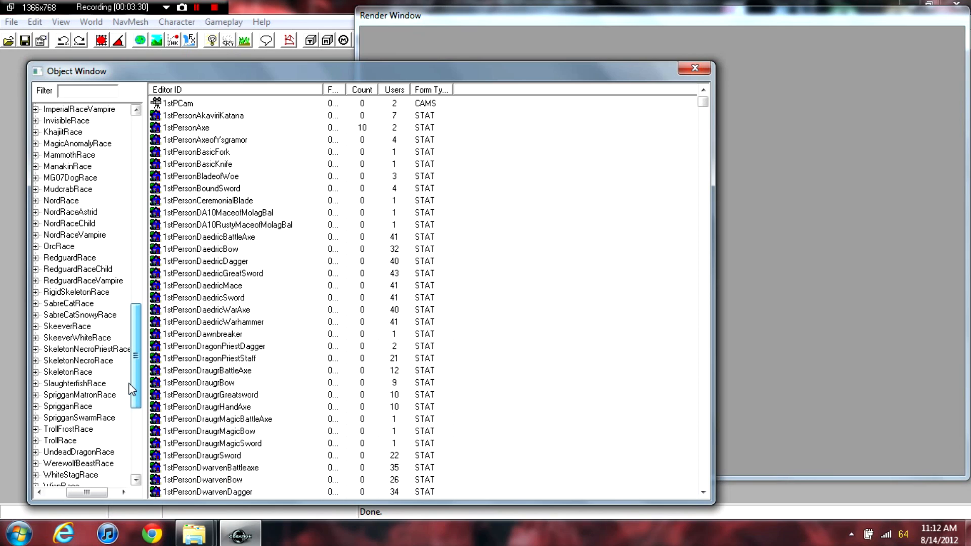
drag(129, 383, 129, 378)
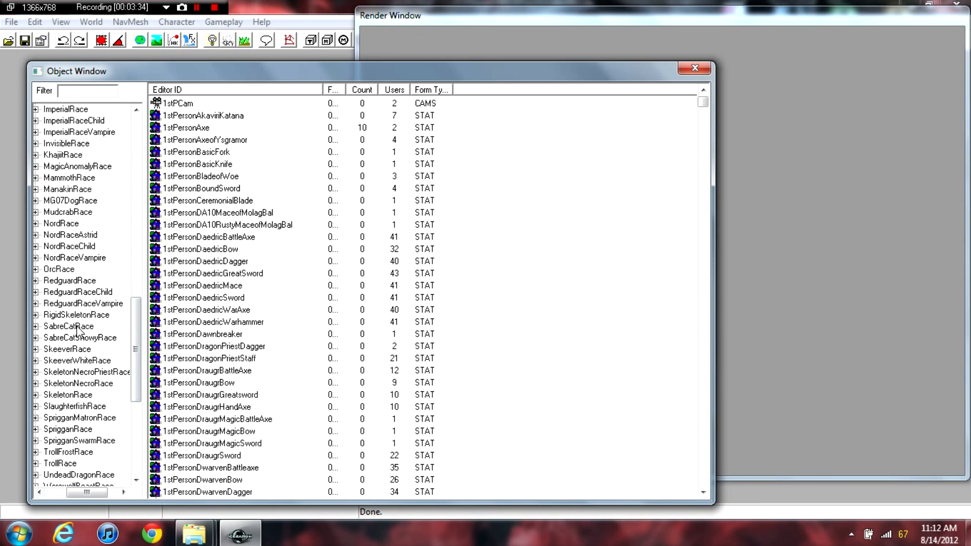
List the actors of WerewolfBeastRace and of SabreCatRace, and collapse the Actors category
click(84, 486)
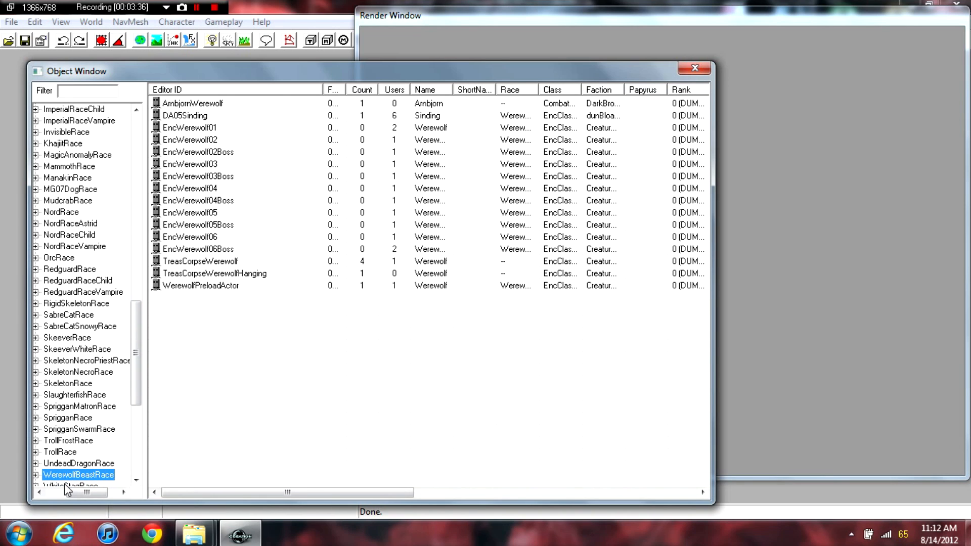
click(76, 316)
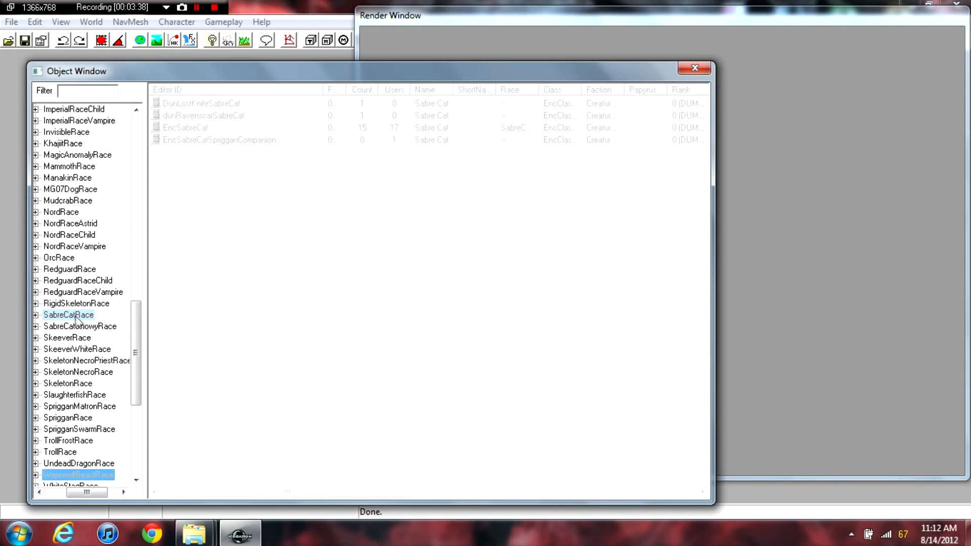
click(64, 488)
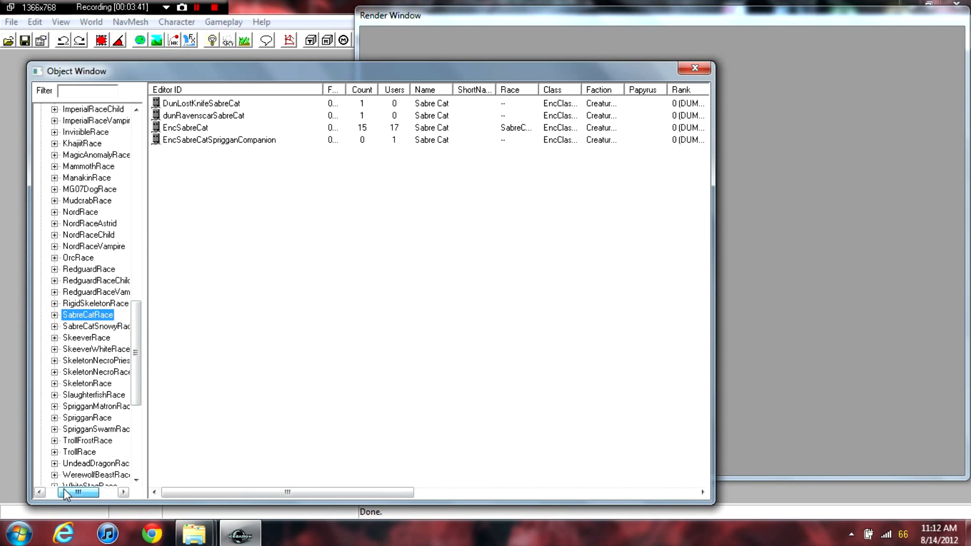
drag(135, 337, 46, 114)
click(40, 109)
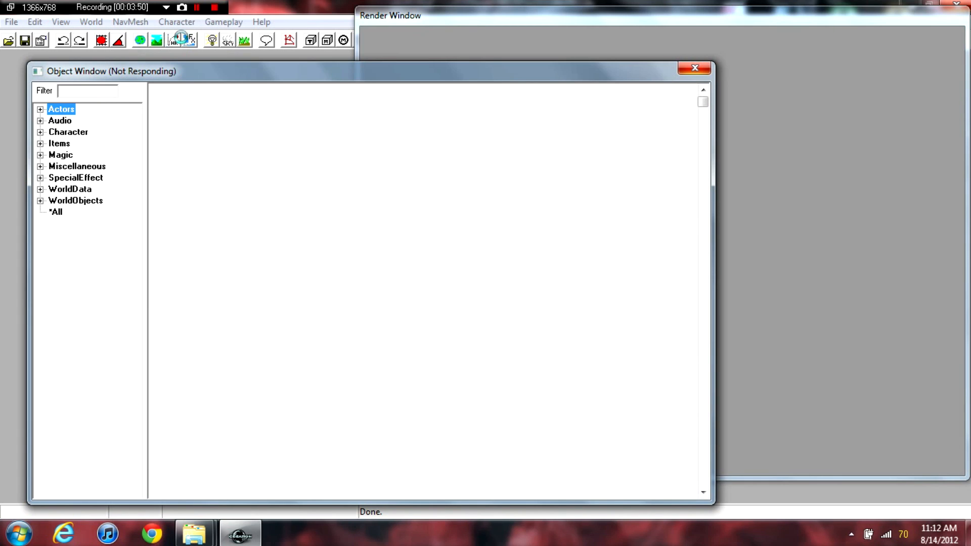
click(197, 8)
click(198, 8)
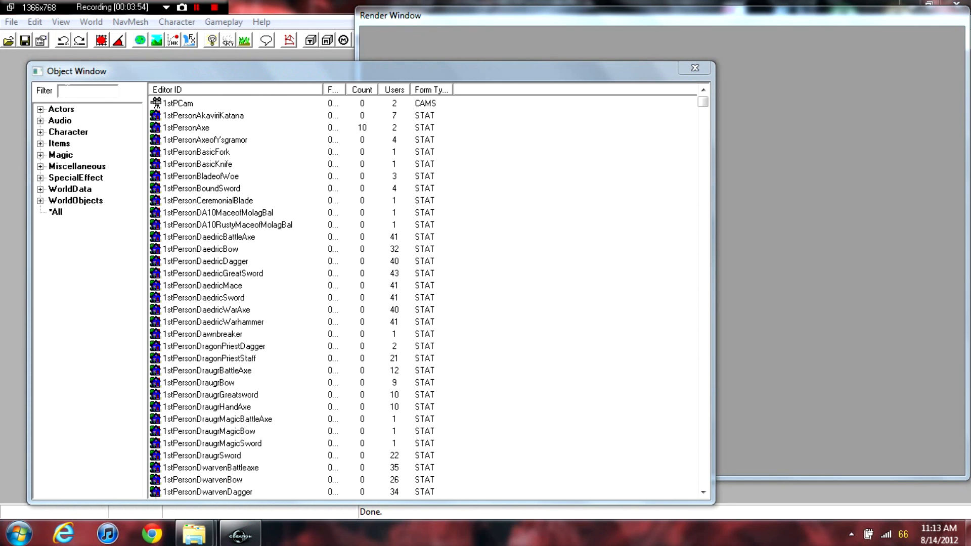
Filter the full object list by "sabrecat" and look through the matching entries
click(68, 91)
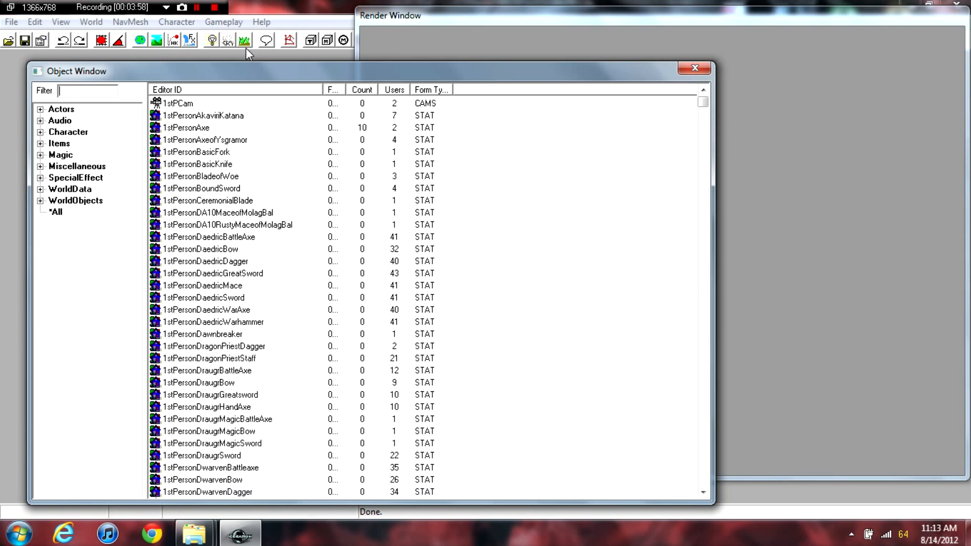
text(sabre)
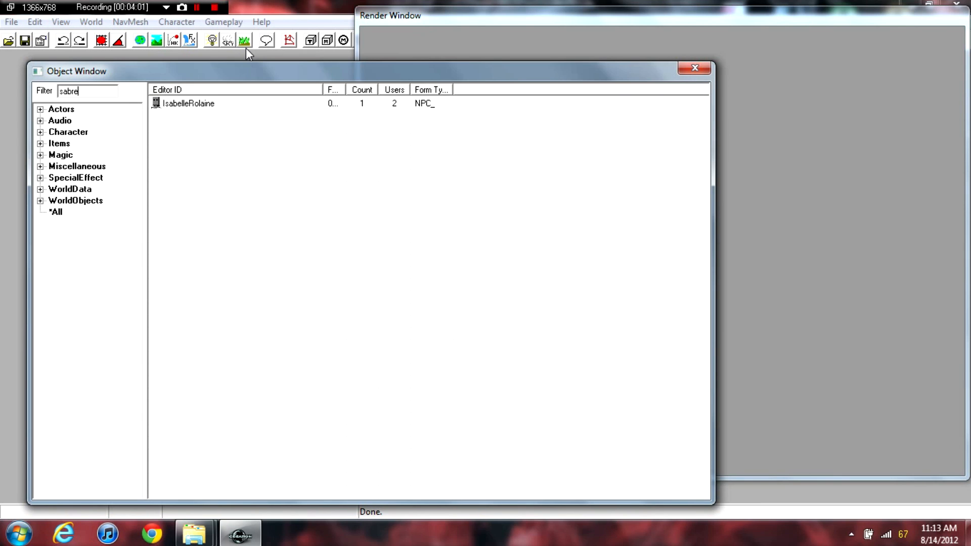
text(cat)
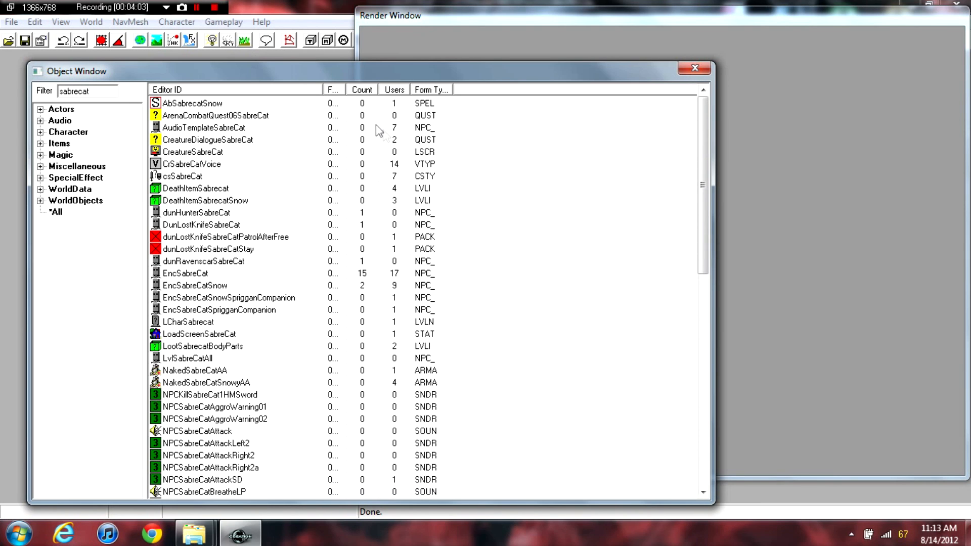
drag(703, 167, 700, 396)
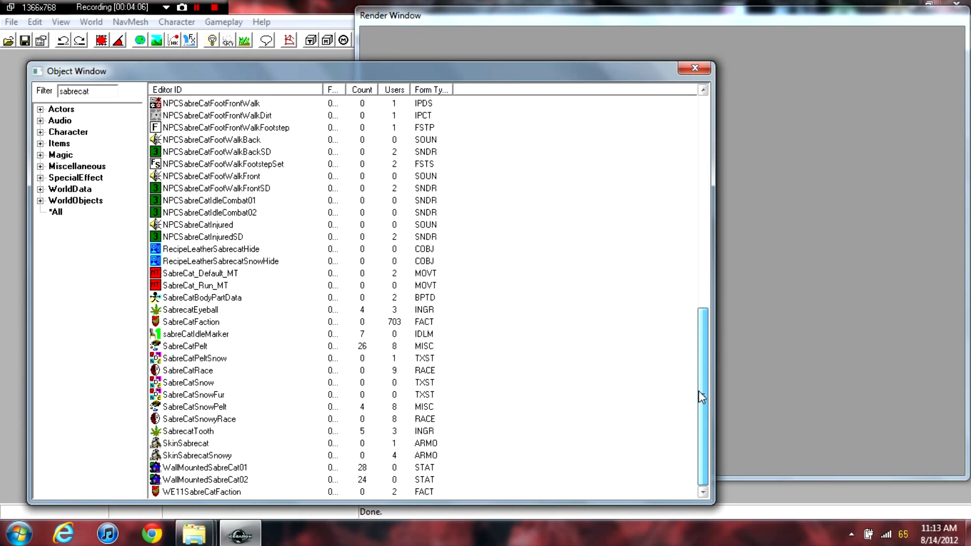
drag(697, 377, 716, 142)
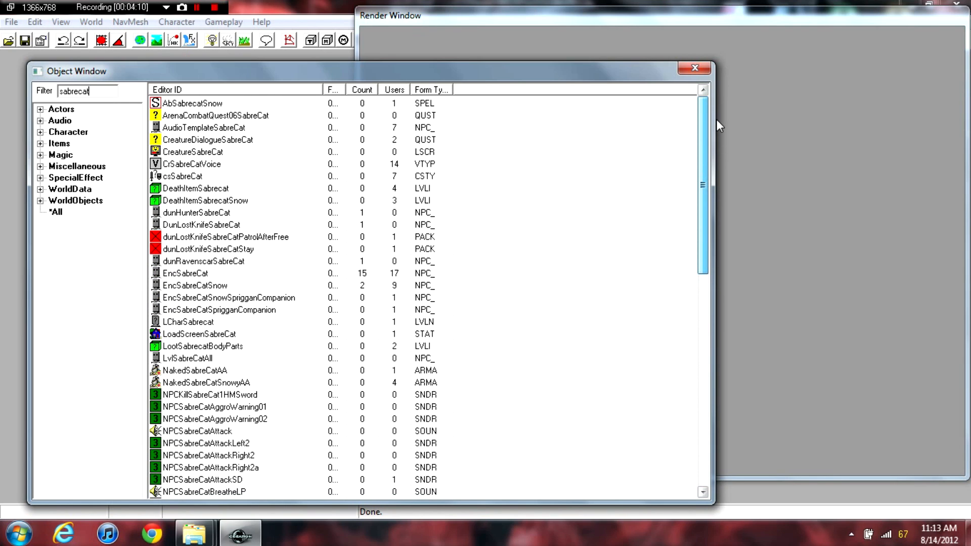
drag(717, 127, 725, 182)
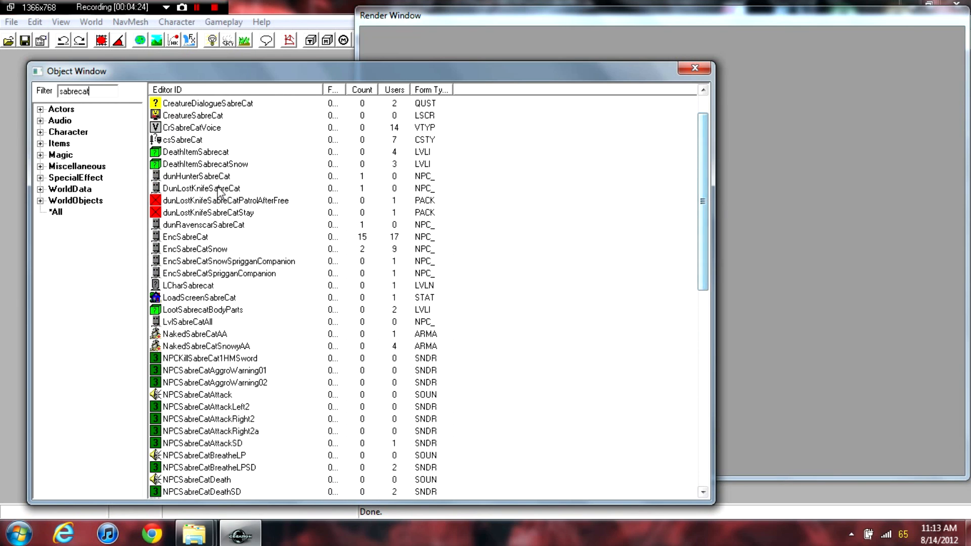
Preview the EncSabreCat actor, rotate the model to see its front, and close the preview
right_click(180, 241)
click(226, 314)
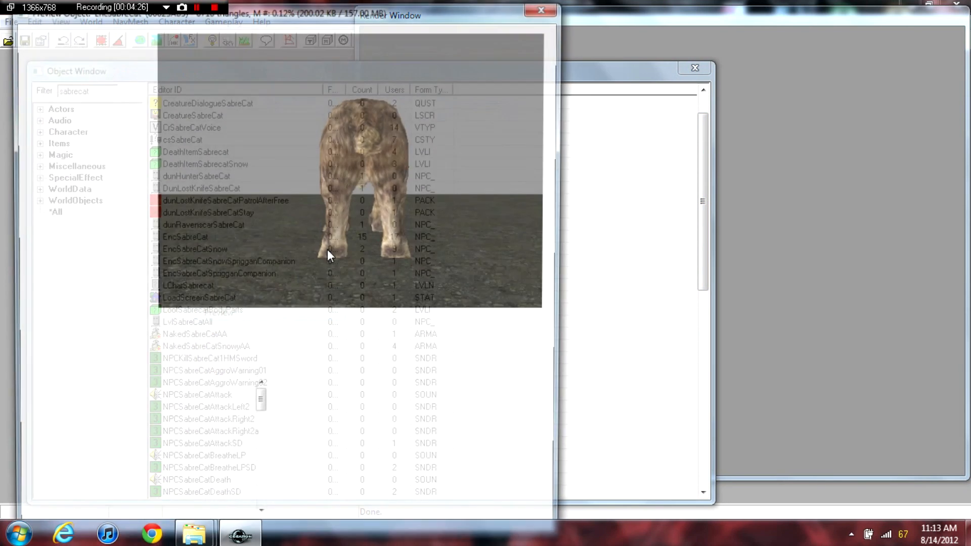
drag(358, 202, 237, 209)
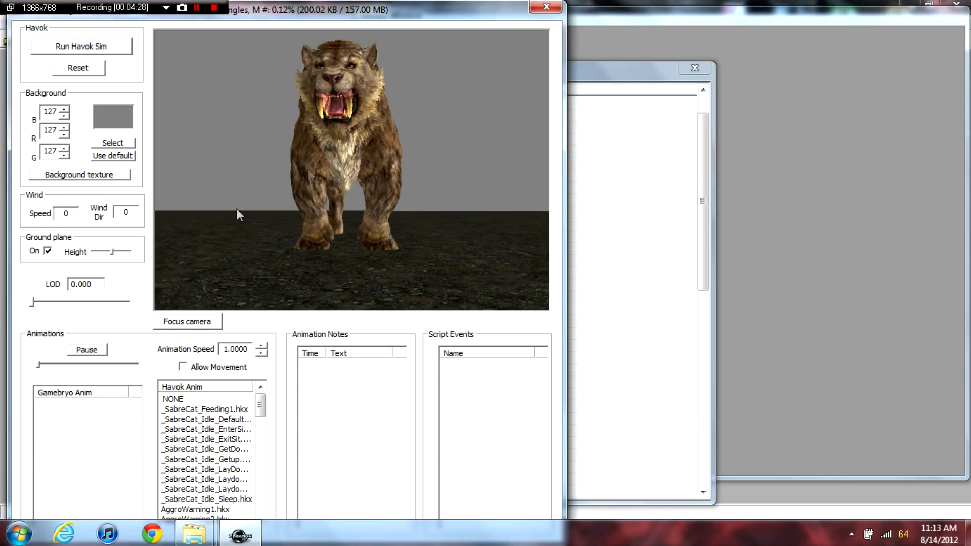
click(537, 10)
Preview the EncSabreCatSnow actor, rotate the model to inspect it, and close the preview
right_click(221, 250)
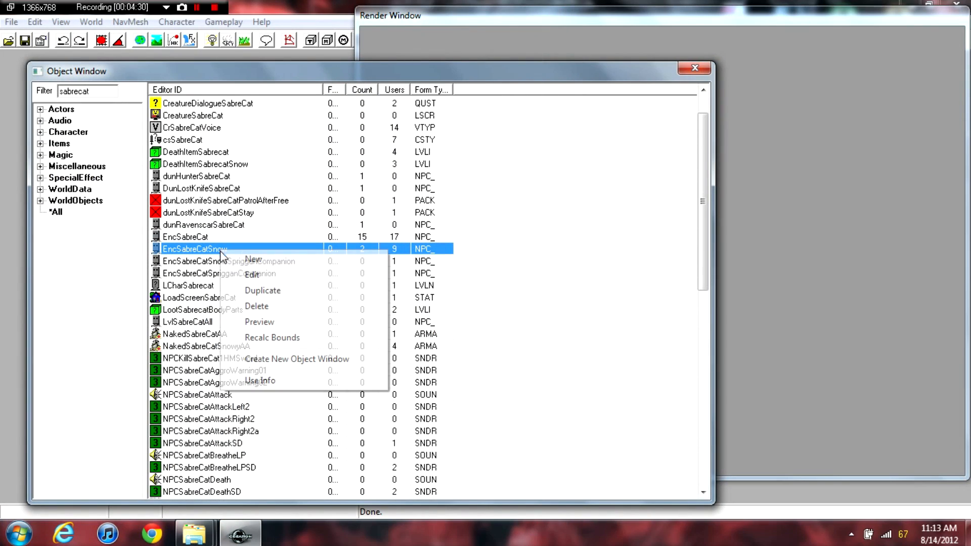
click(278, 322)
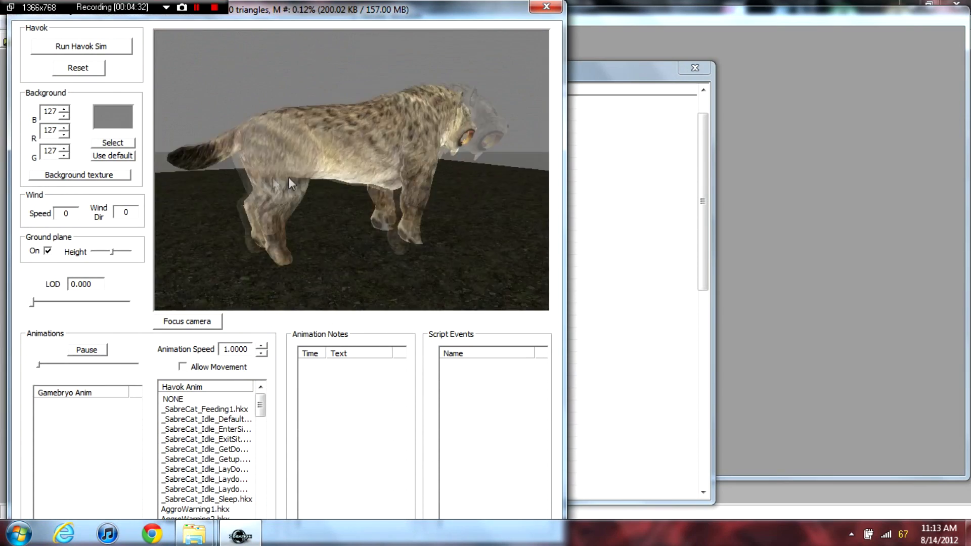
drag(320, 160, 410, 180)
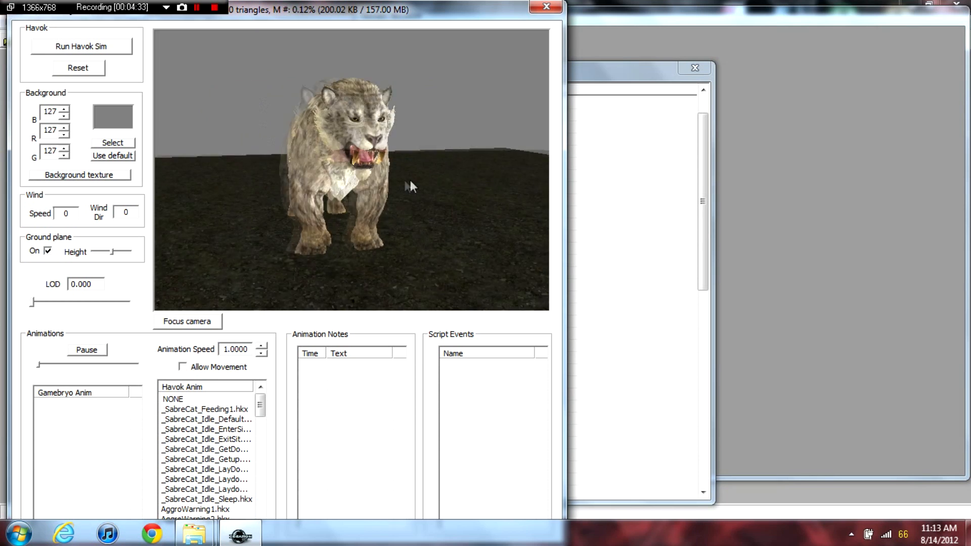
click(555, 9)
Duplicate the EncSabreCatSnow actor and open the copy for editing
right_click(200, 249)
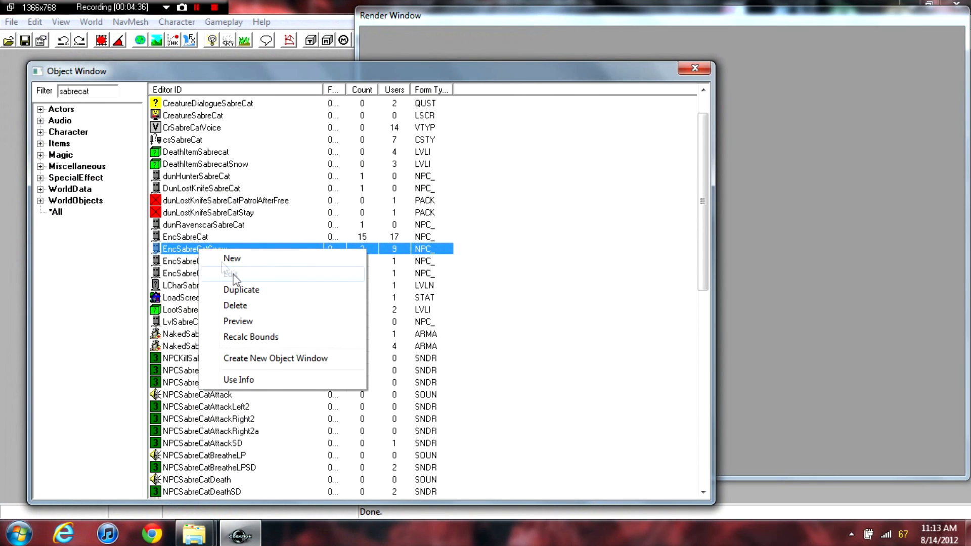
click(240, 290)
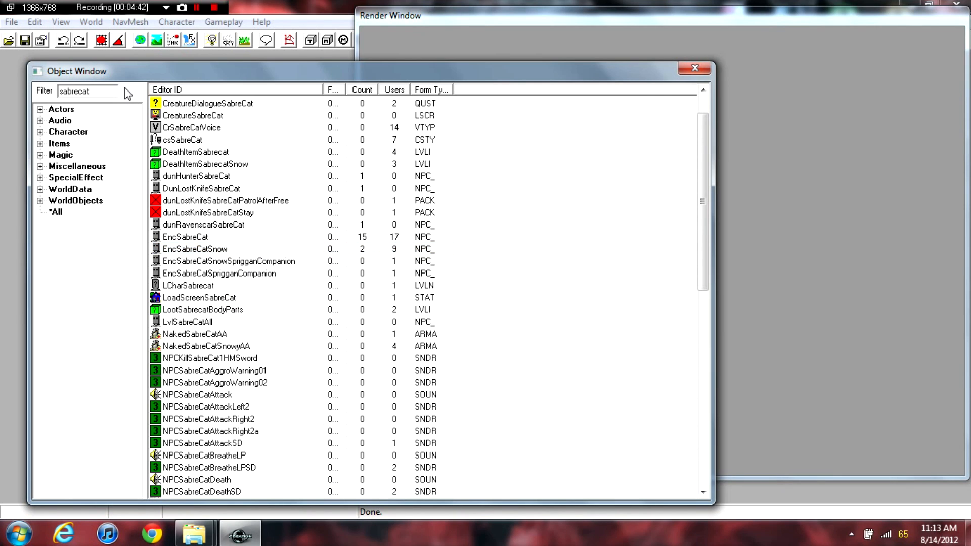
double_click(218, 261)
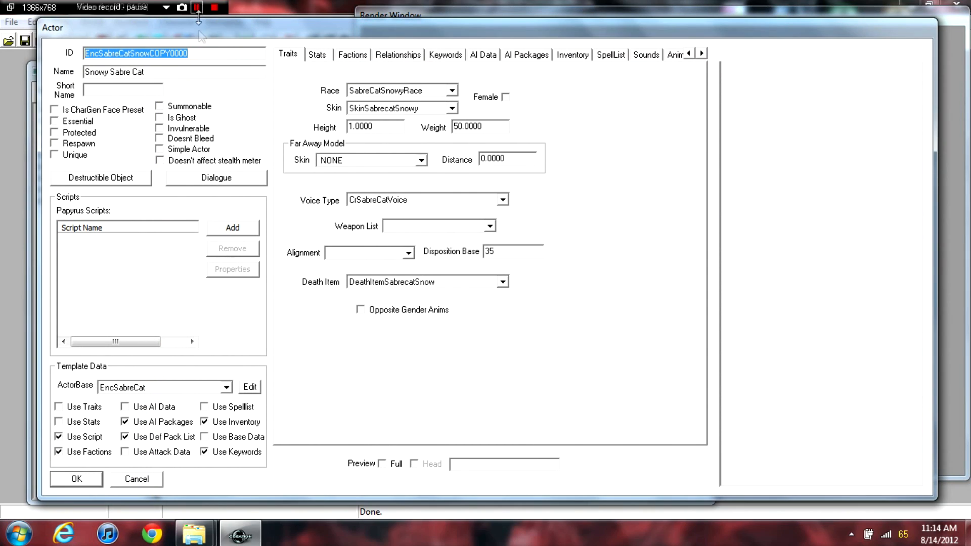
Set the copy's ID to CUSTEncSabreCatFollowerSnow, its name to Snowy Sabre Cat Follower and its short name to Sabre Cat
click(194, 53)
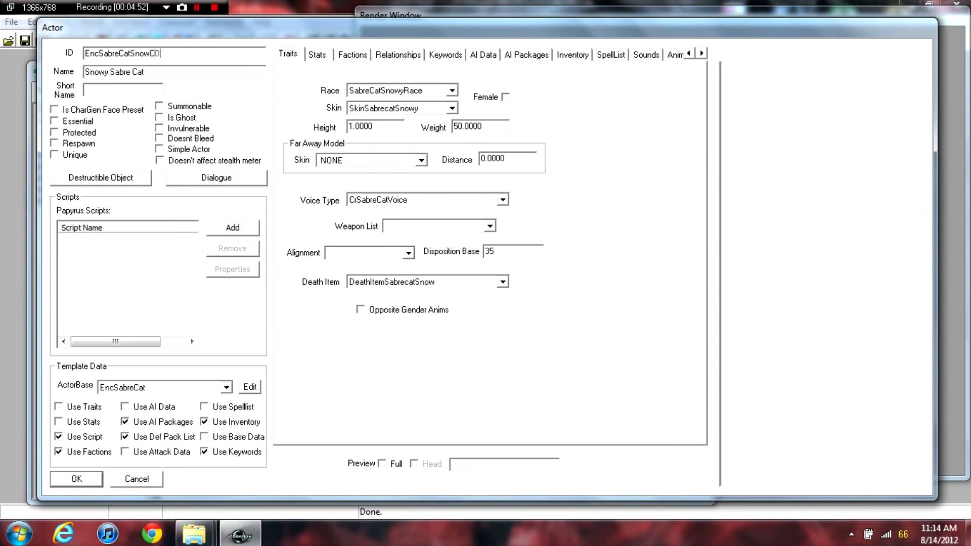
text(Follower)
key(Home)
text(CUST)
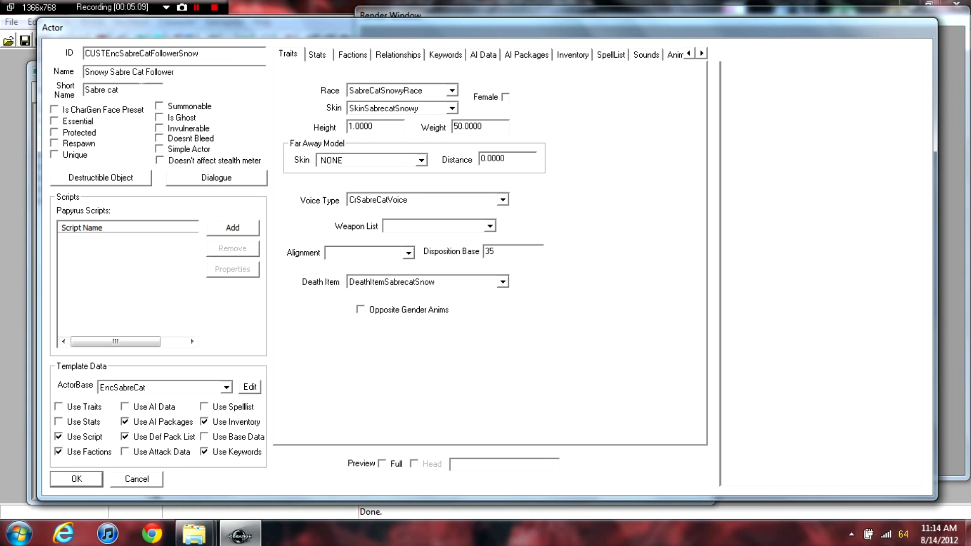
key(BackSpace)
key(BackSpace)
text(t)
Examine the actor's stats, looking through the available classes and the skill list while keeping the current class
click(327, 54)
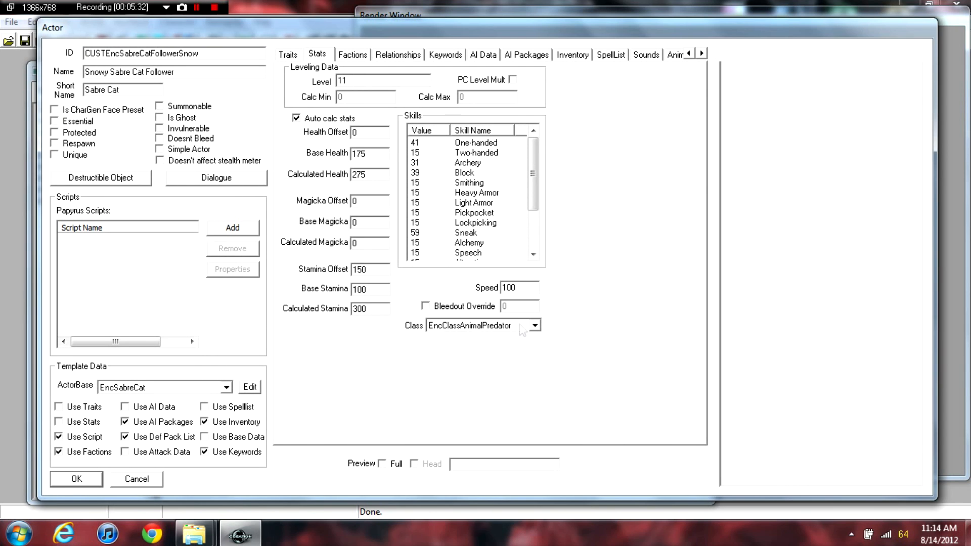
click(534, 326)
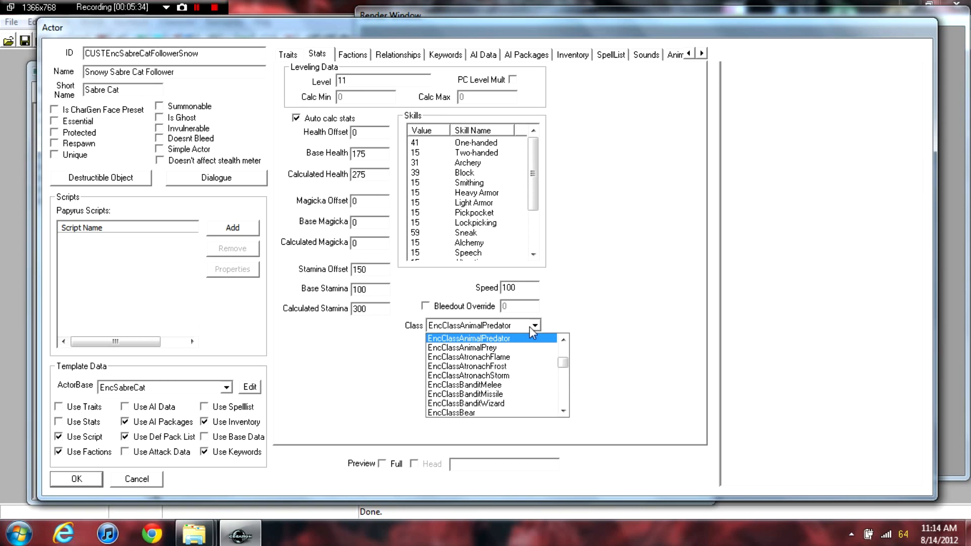
click(531, 330)
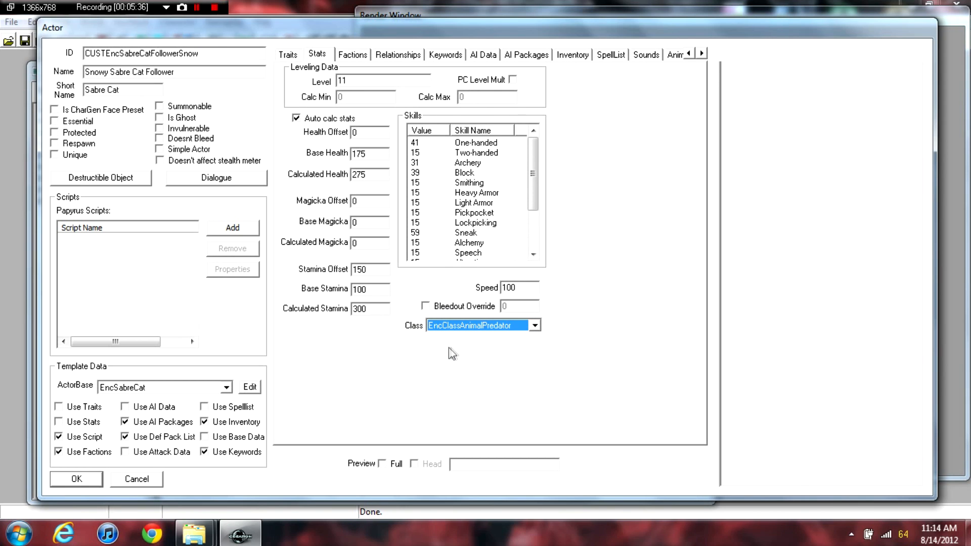
click(534, 326)
click(563, 368)
drag(565, 373, 564, 375)
click(566, 246)
click(534, 325)
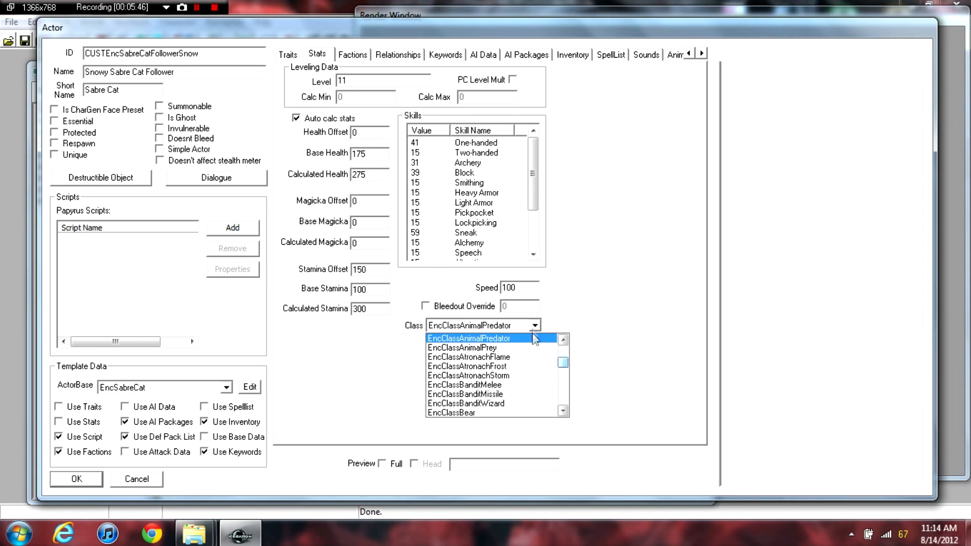
click(590, 270)
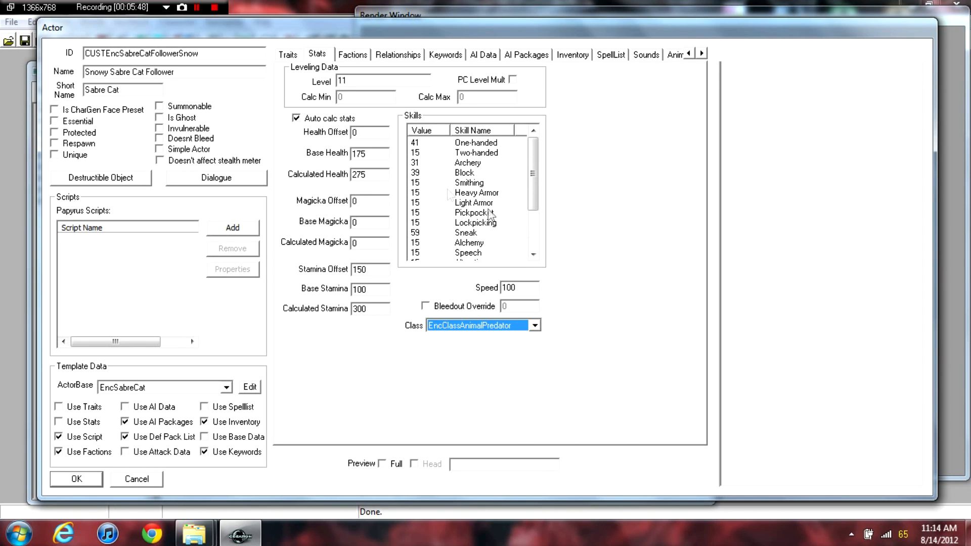
scroll(535, 237, down, 1)
drag(533, 232, 515, 139)
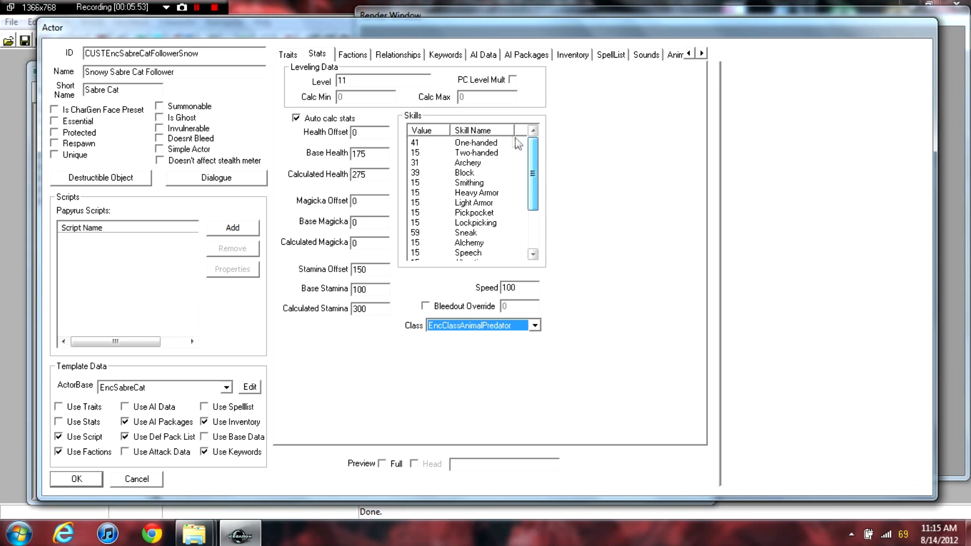
Set the actor's level to 30, then refresh the stats and review the recalculated skills
click(373, 80)
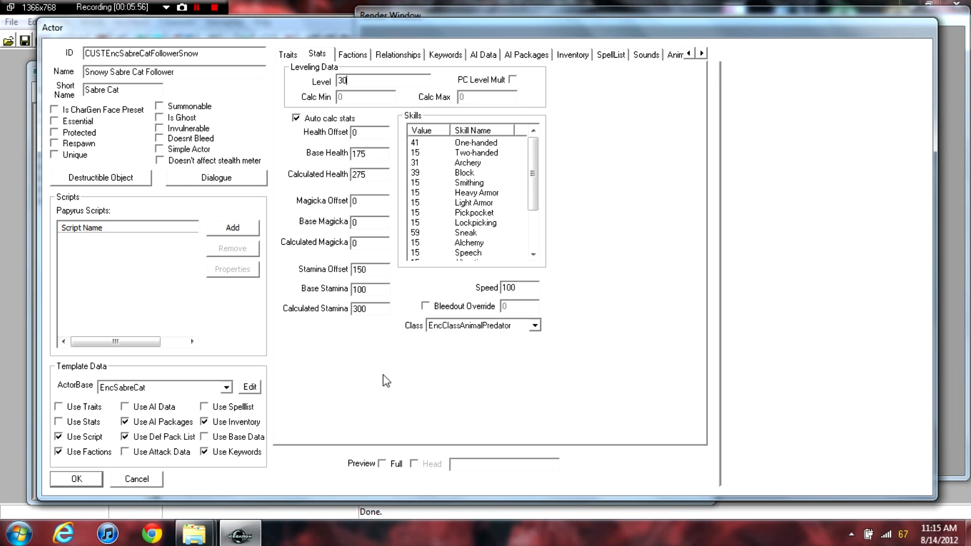
click(299, 54)
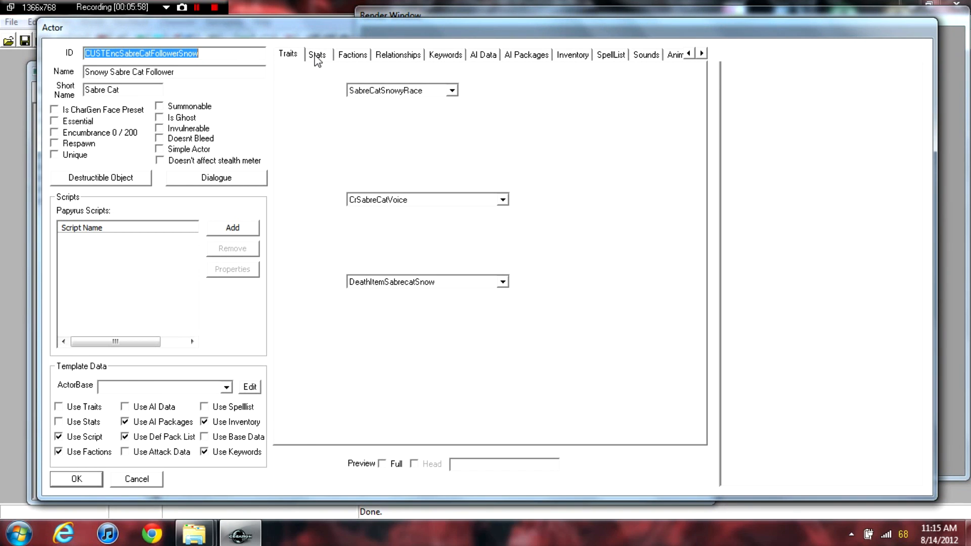
click(316, 55)
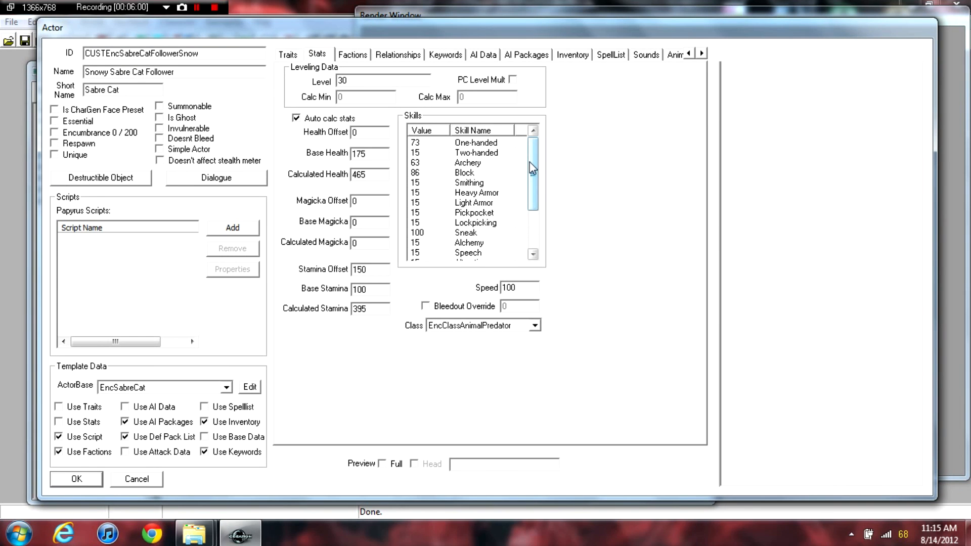
drag(534, 172, 539, 154)
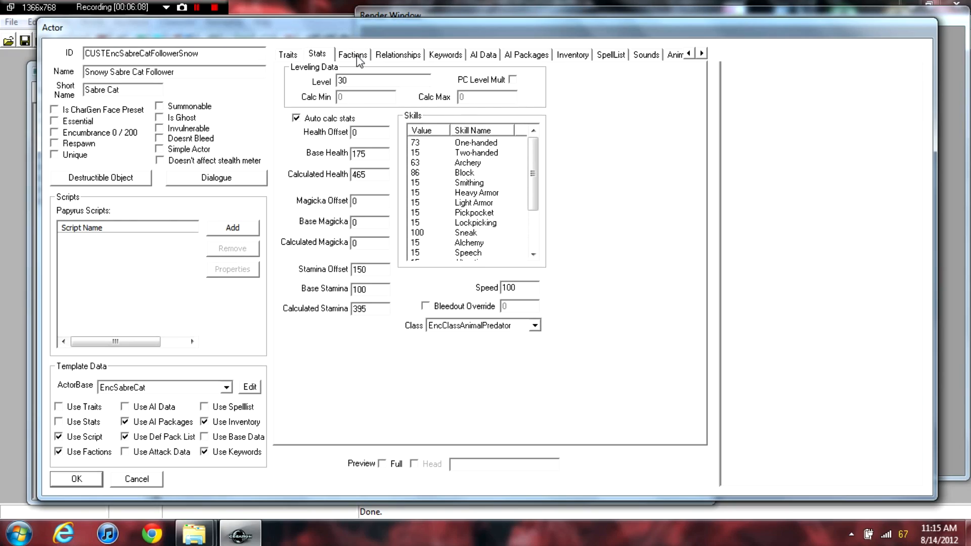
Review the actor's inherited factions and flag the actor as Unique and Essential
mouse_move(355, 31)
mouse_down()
mouse_move(372, 44)
mouse_move(351, 20)
mouse_move(355, 29)
mouse_up()
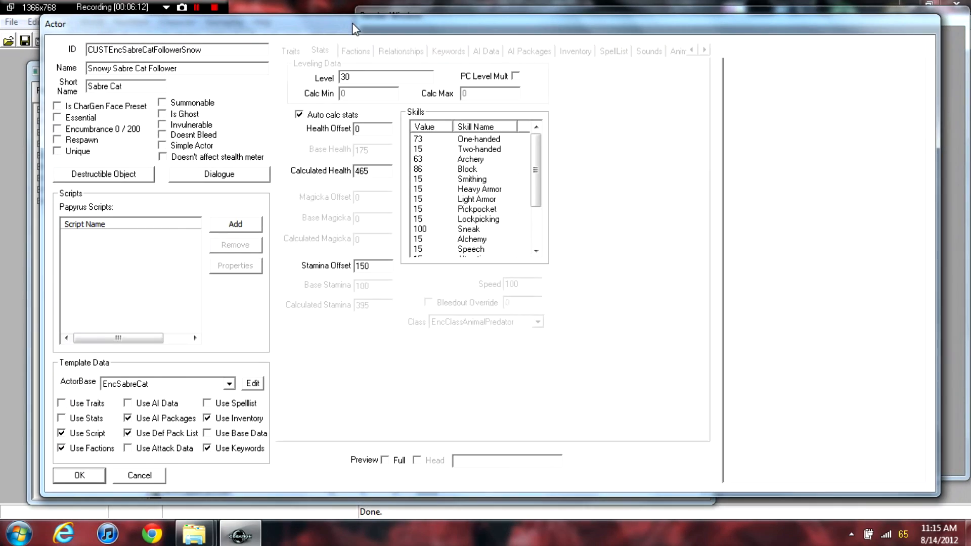
click(352, 51)
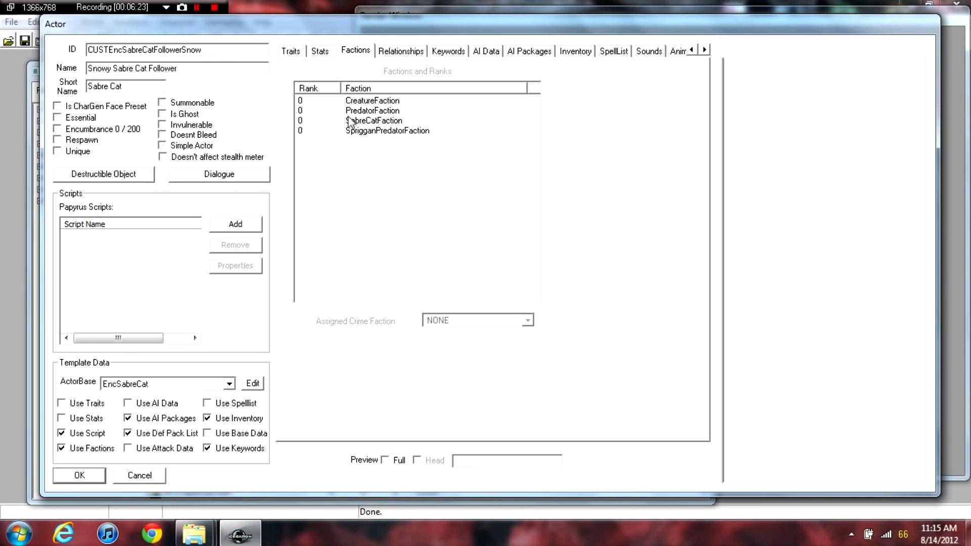
click(71, 152)
click(57, 117)
Try to pick NONE as the actor's template ActorBase from the long actor list
click(229, 383)
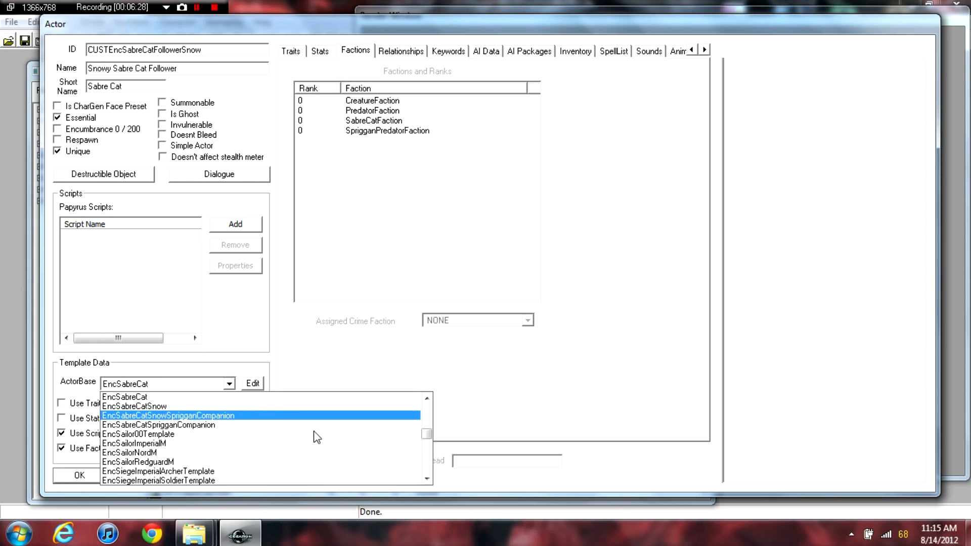
drag(426, 435, 429, 390)
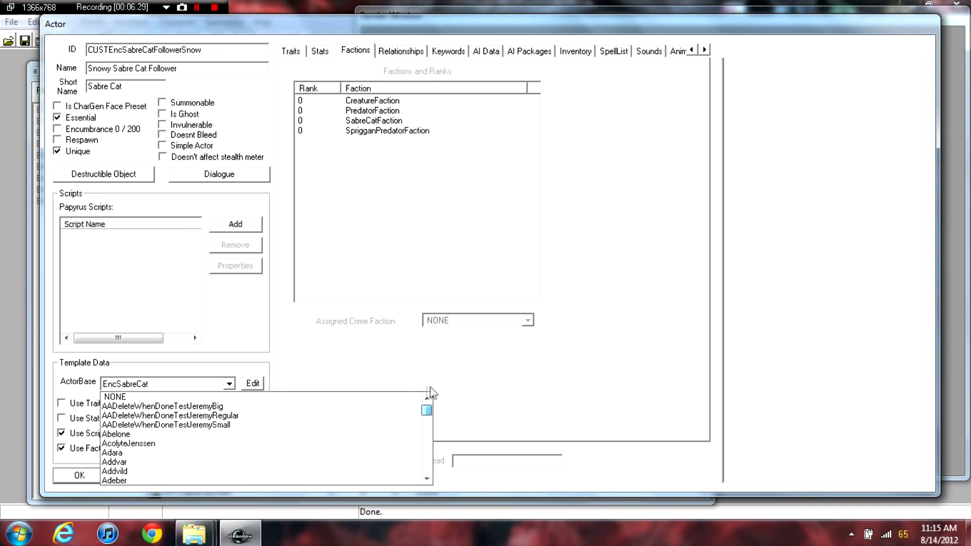
click(399, 406)
click(229, 383)
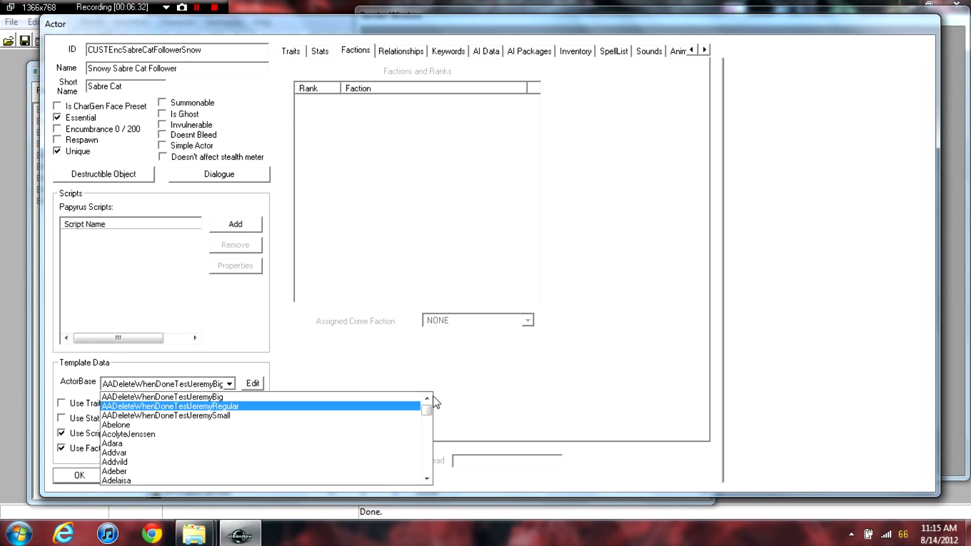
click(426, 397)
click(401, 406)
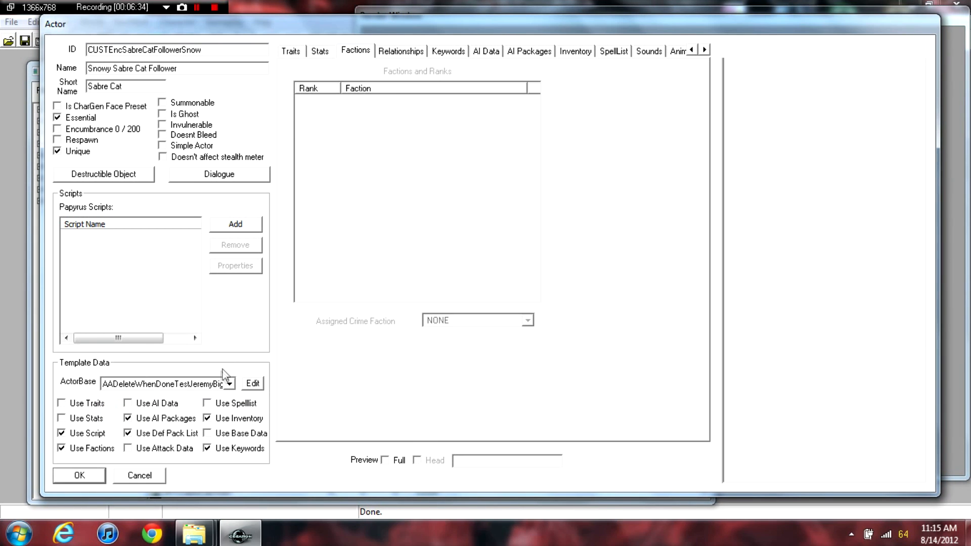
click(229, 383)
scroll(400, 394, up, 1)
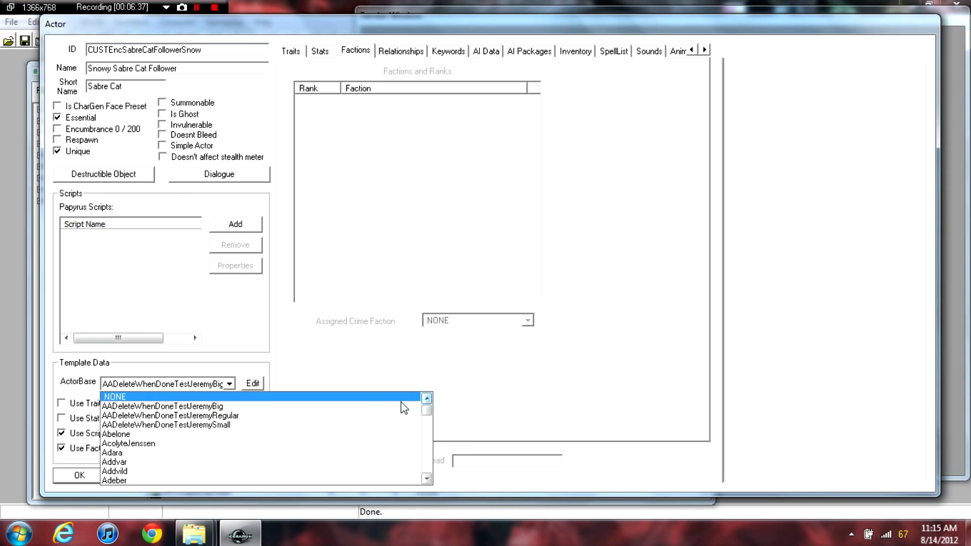
click(399, 406)
click(229, 383)
key(n)
key(o)
drag(427, 459, 432, 391)
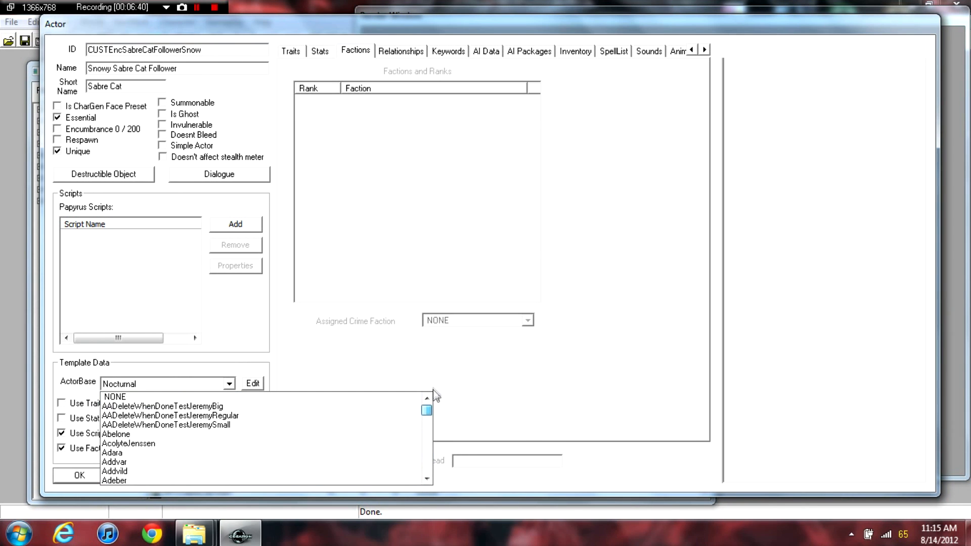
click(369, 406)
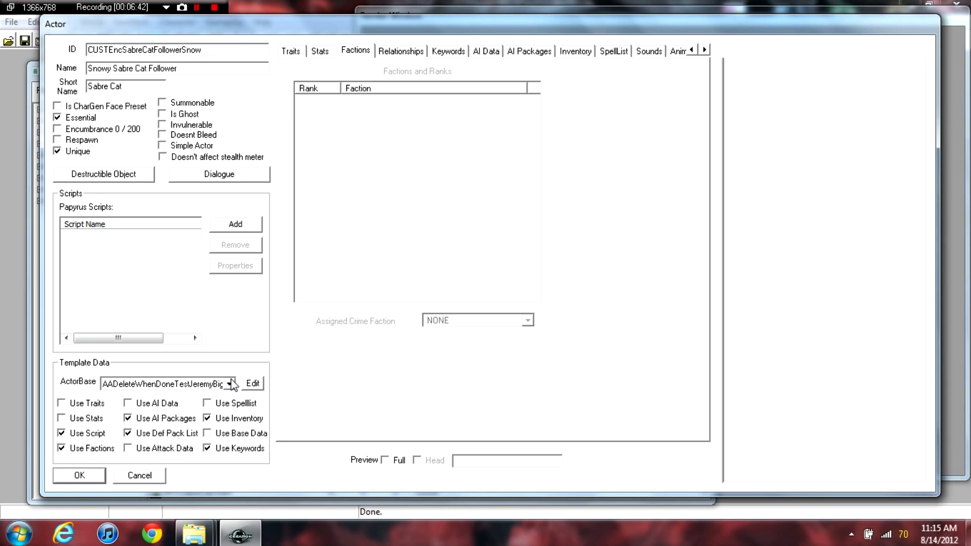
Set the template ActorBase to NONE and save the actor, renaming the existing form instead of creating a new one
click(230, 384)
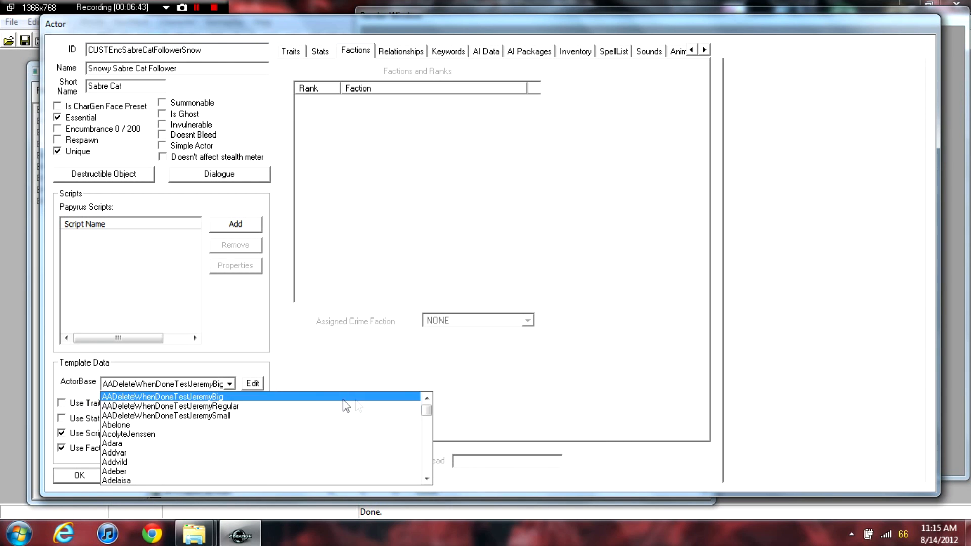
click(410, 398)
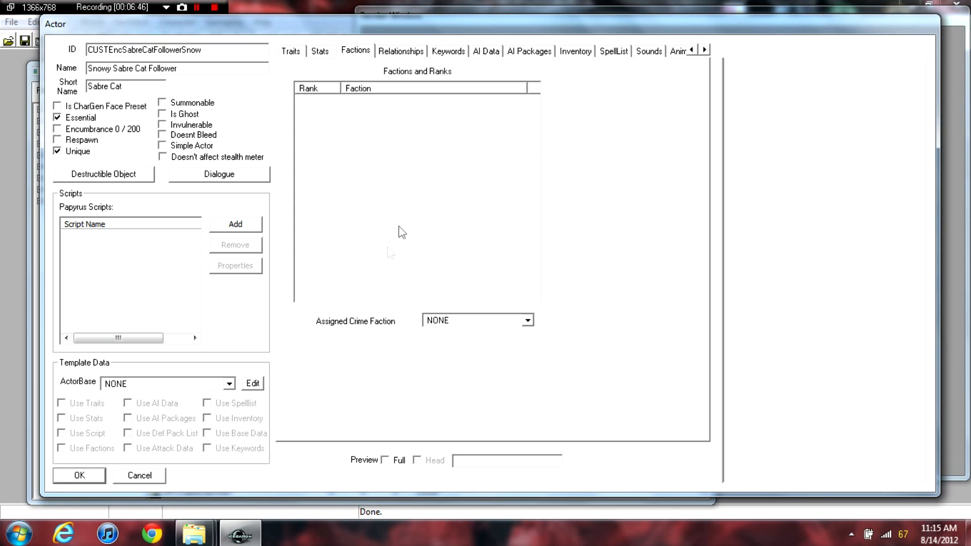
click(80, 475)
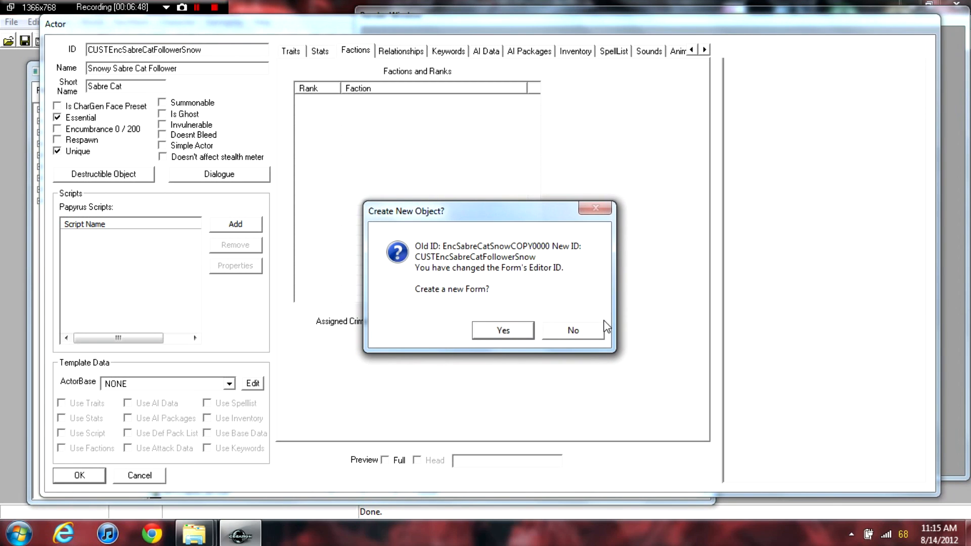
click(573, 331)
click(549, 320)
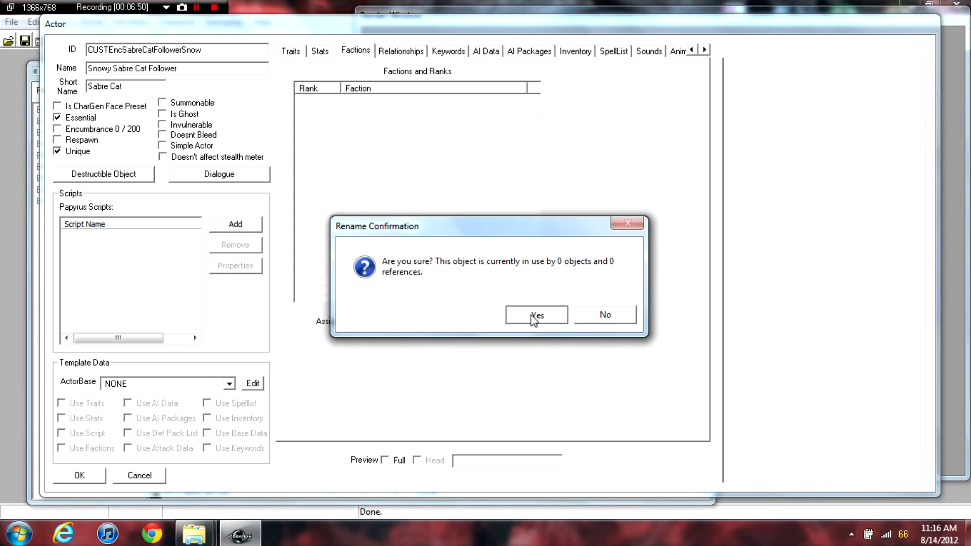
Reopen the CUSTEncSabreCatFollowerSnow actor, check its stats, and show its factions
click(206, 154)
click(221, 152)
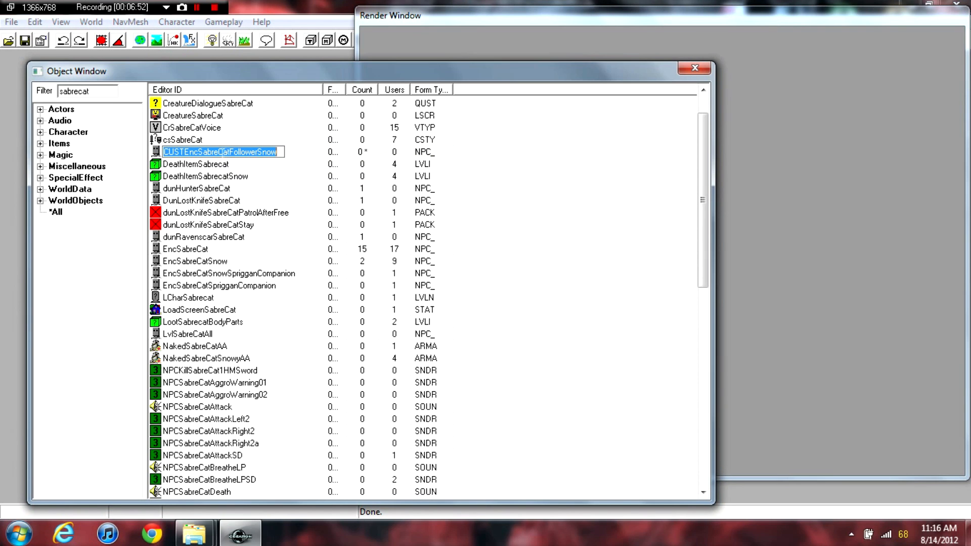
key(Return)
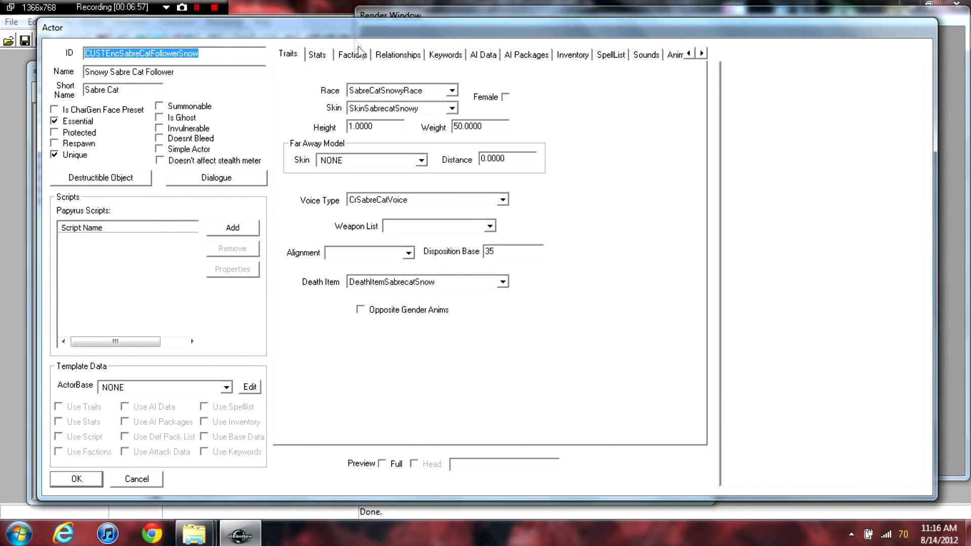
click(324, 55)
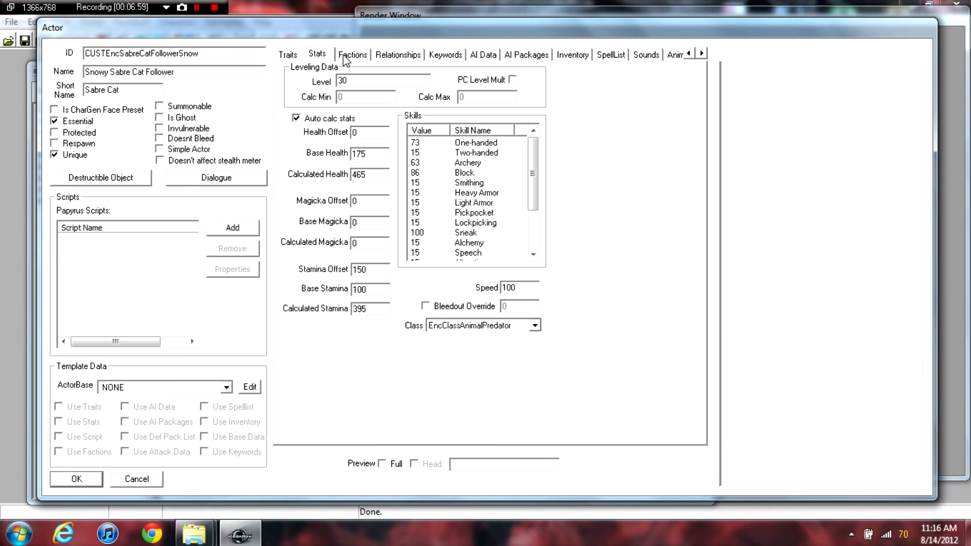
click(348, 55)
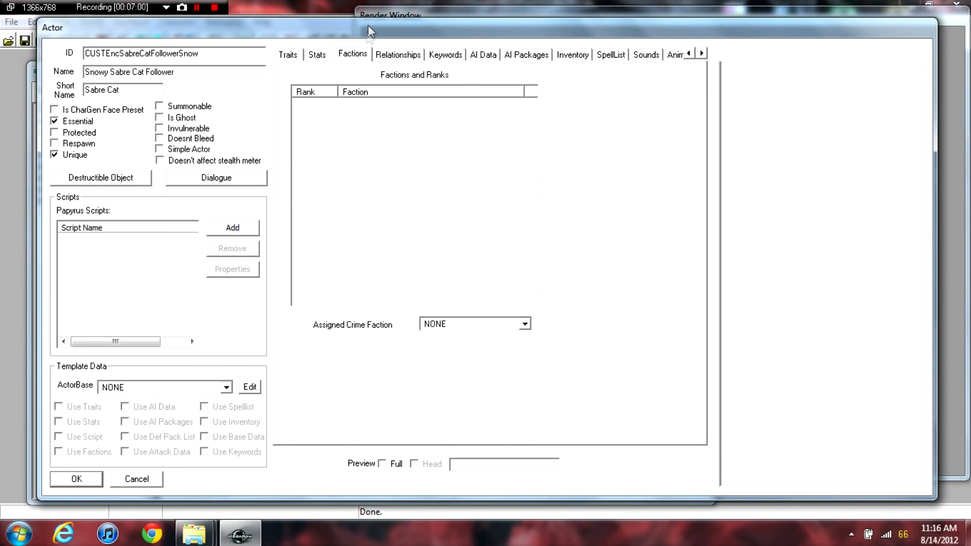
Add CreatureFaction to the actor's factions, filtering the faction forms by "creature"
right_click(350, 172)
click(367, 131)
right_click(366, 130)
click(384, 134)
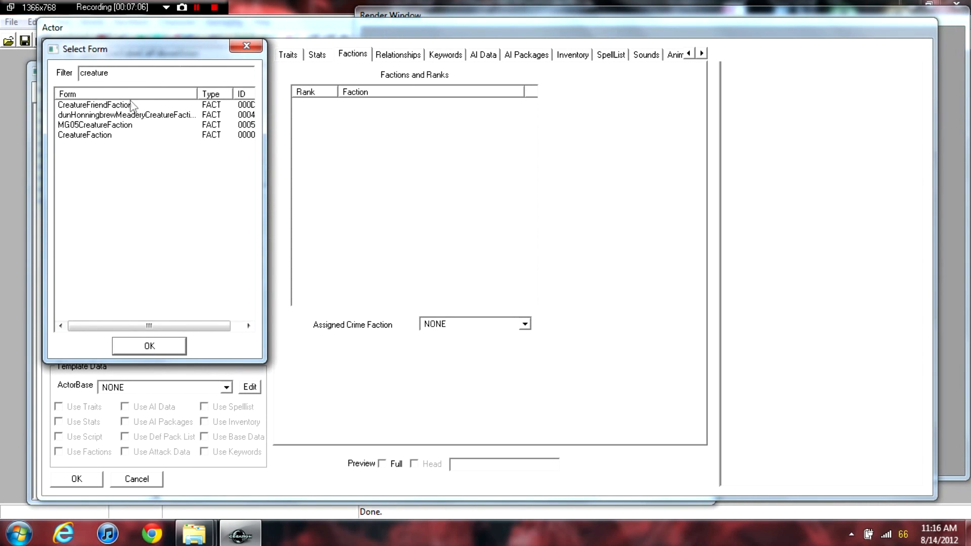
click(111, 136)
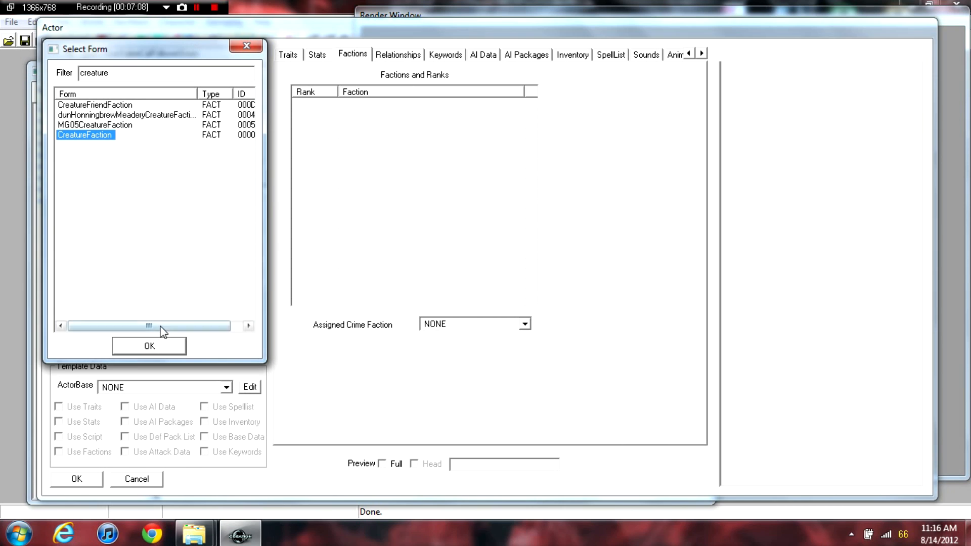
click(160, 346)
Add CurrentFollowerFaction to the actor's factions, filtering the faction forms by "foll"
right_click(372, 167)
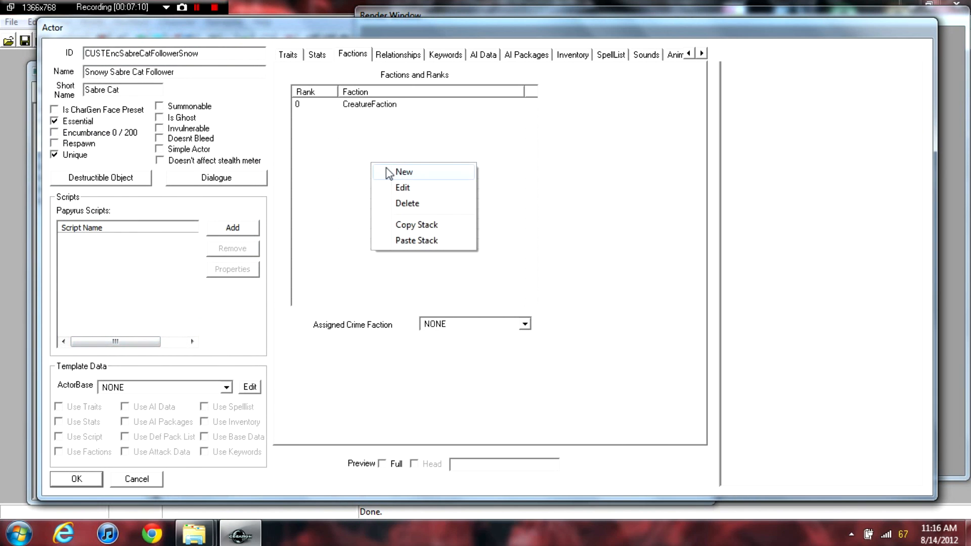
click(398, 170)
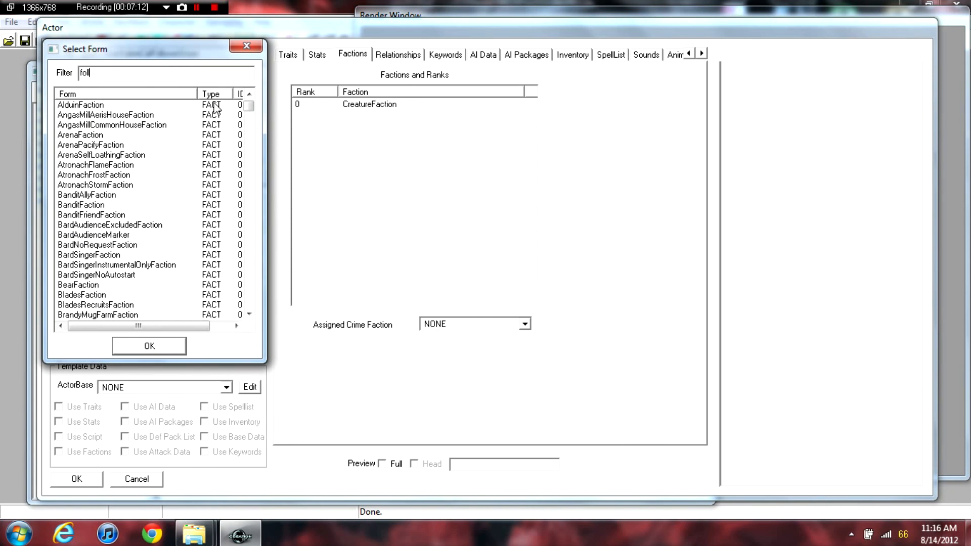
double_click(100, 116)
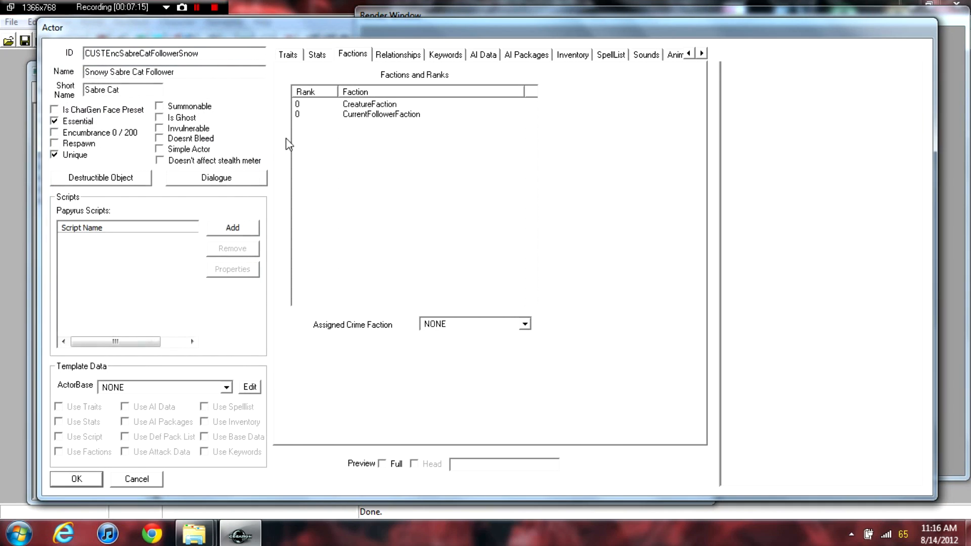
Add PotentialFollowerFaction to the actor's factions, filtering the faction forms by "potential"
right_click(348, 159)
click(362, 168)
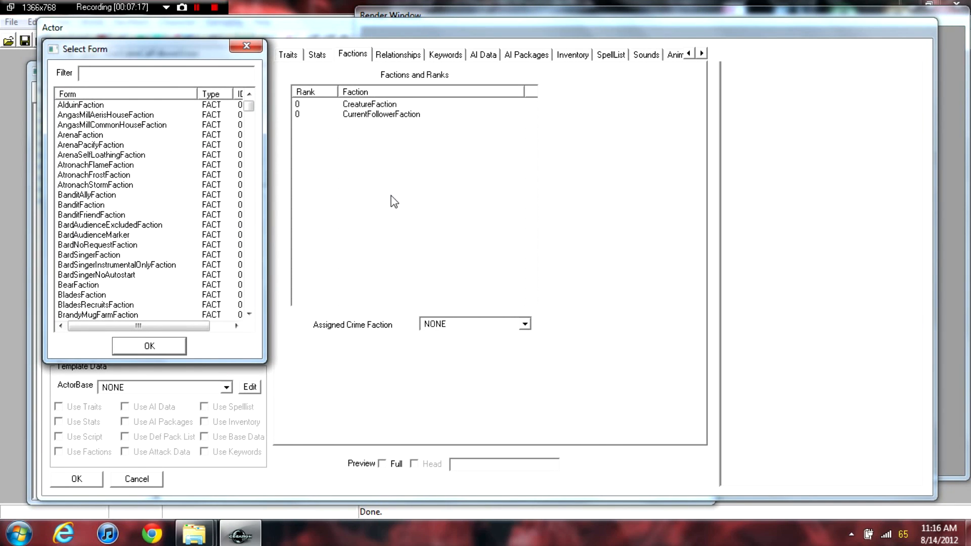
text(potential)
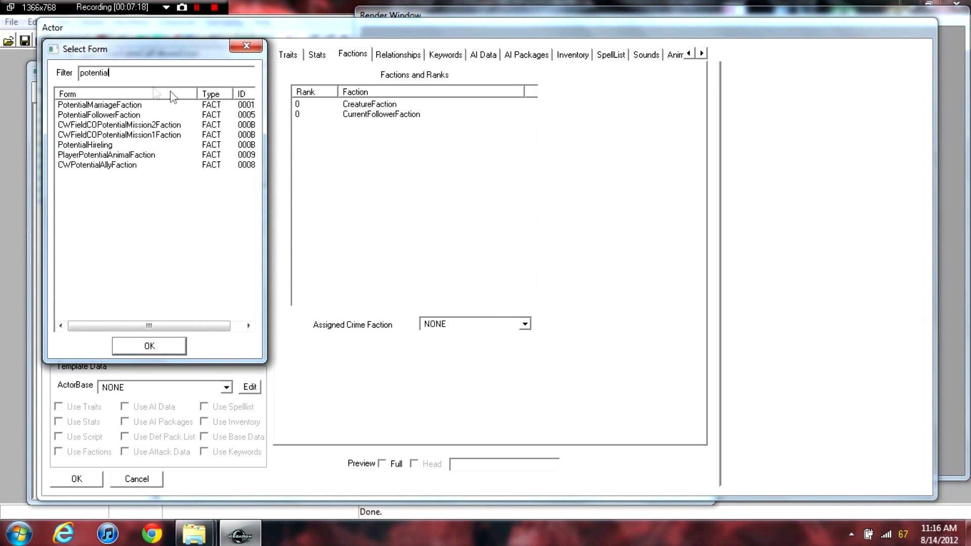
double_click(103, 115)
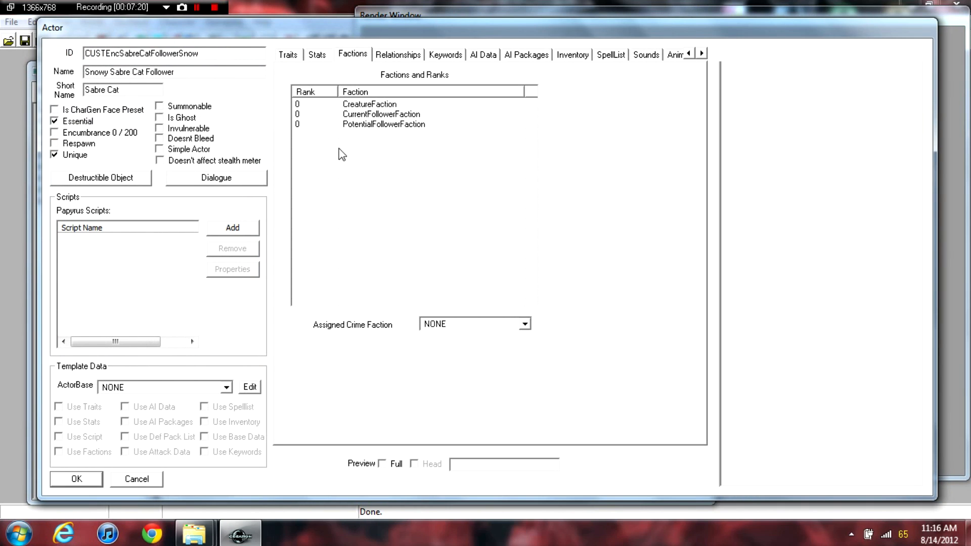
click(311, 115)
right_click(394, 220)
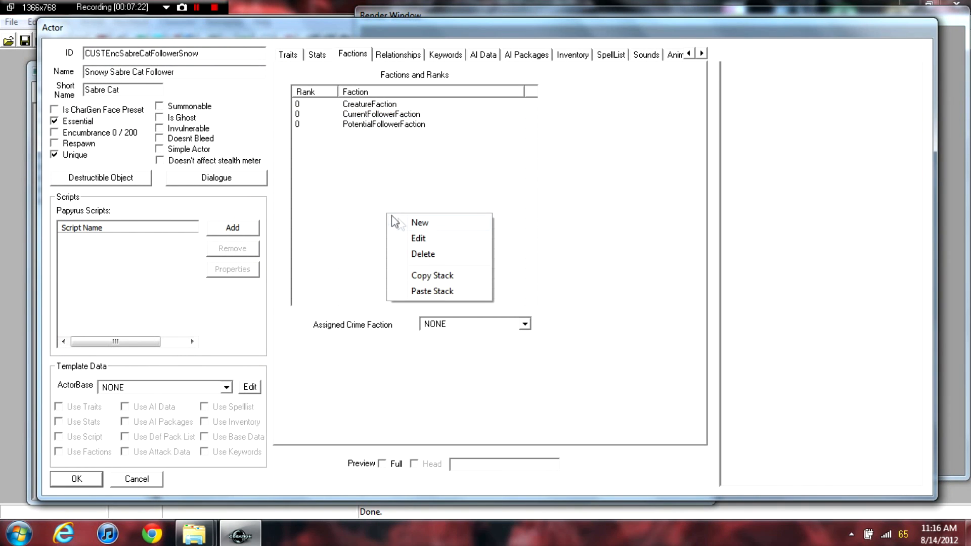
click(405, 223)
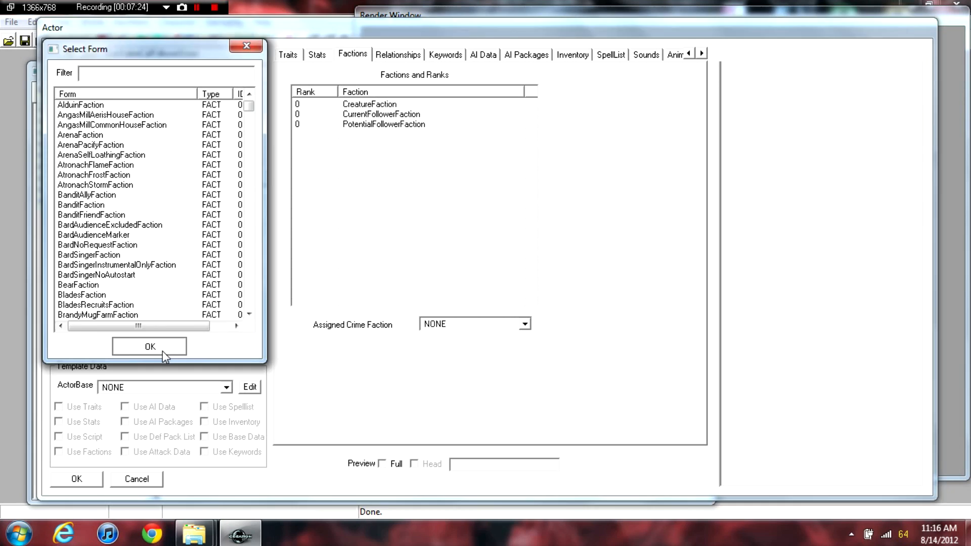
click(150, 347)
Set the rank of CurrentFollowerFaction to -1 in the actor's faction list
click(338, 114)
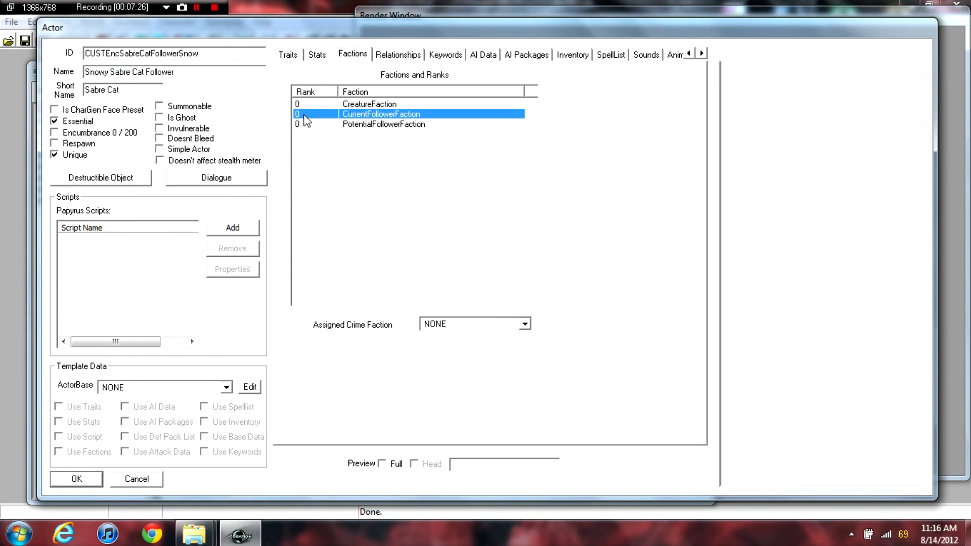
click(305, 115)
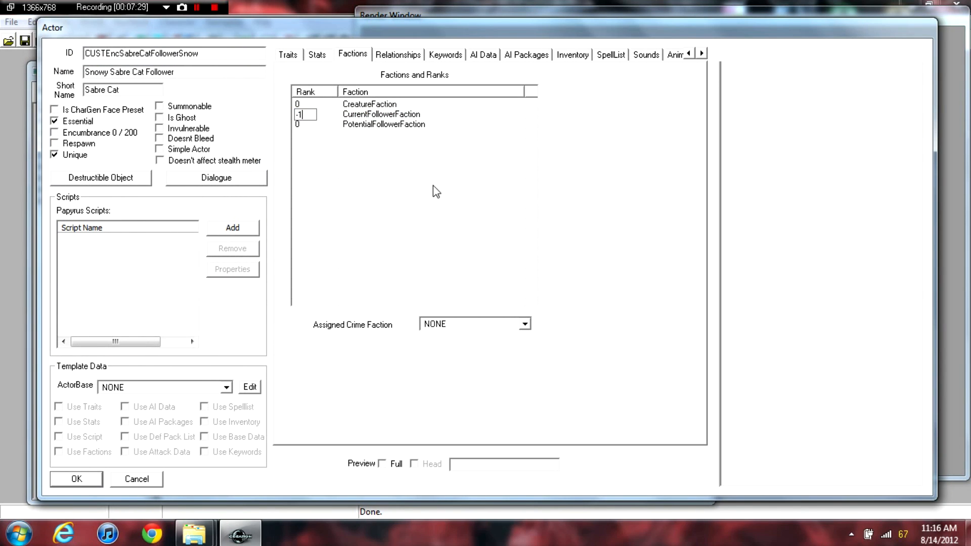
key(Return)
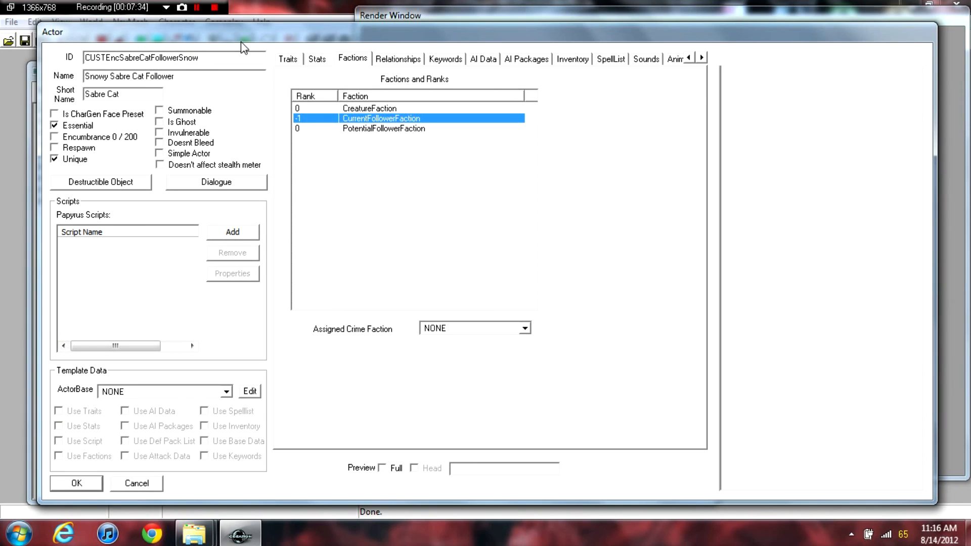
drag(240, 40, 241, 43)
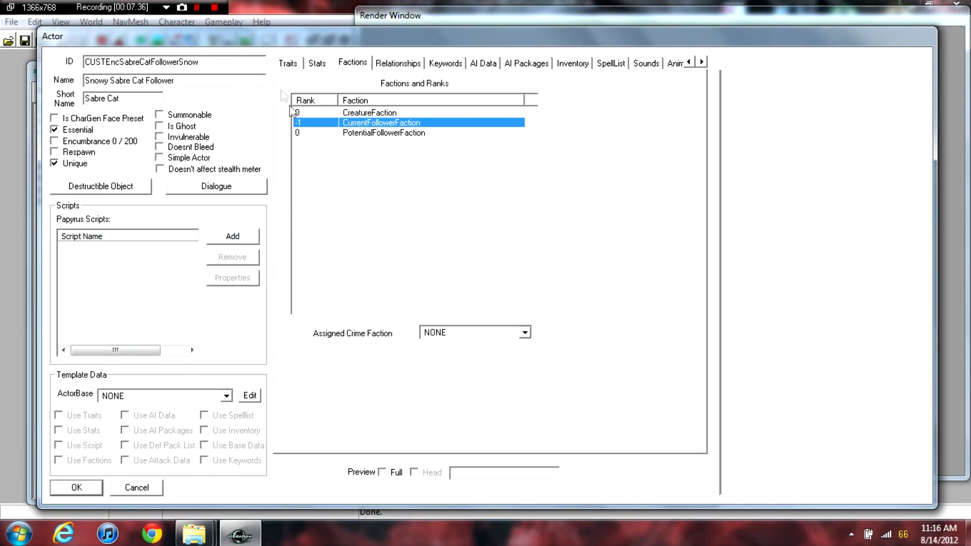
click(335, 198)
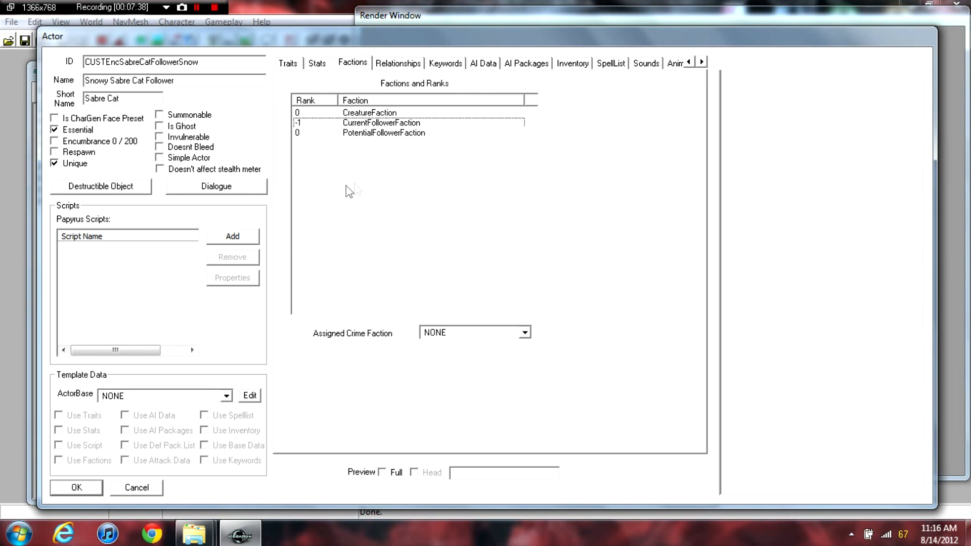
Start a new relationship for the sabre cat follower with the ID CUSTscfsR
click(394, 64)
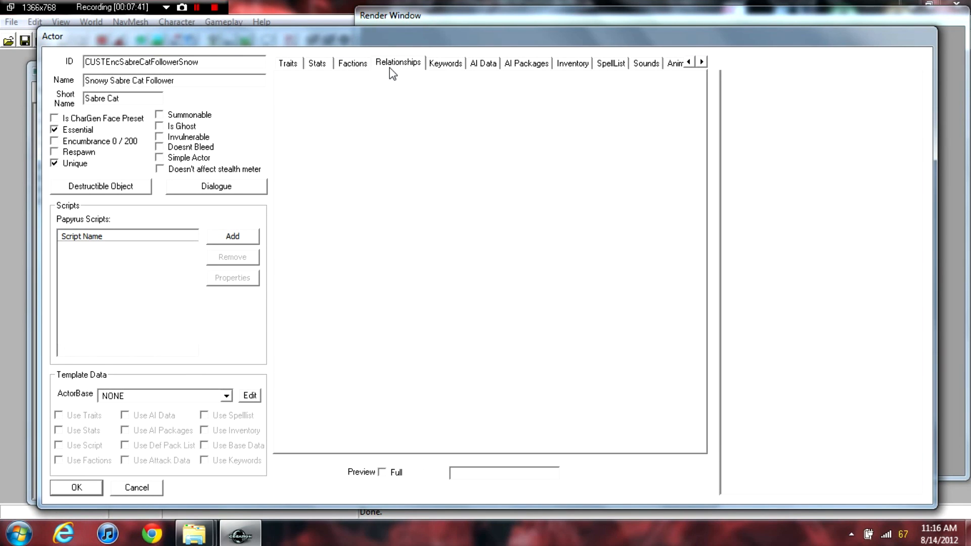
click(447, 64)
click(407, 64)
right_click(334, 138)
click(367, 145)
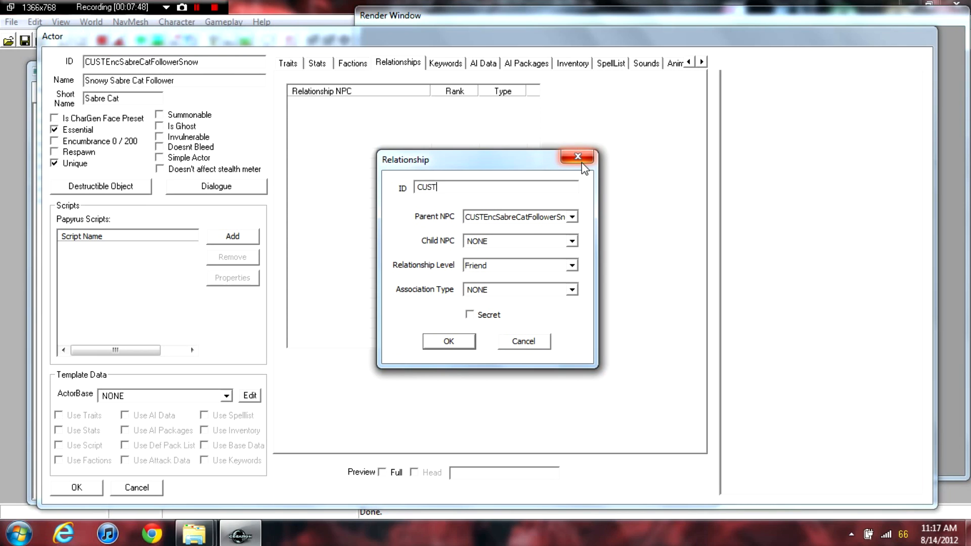
text(scfsR)
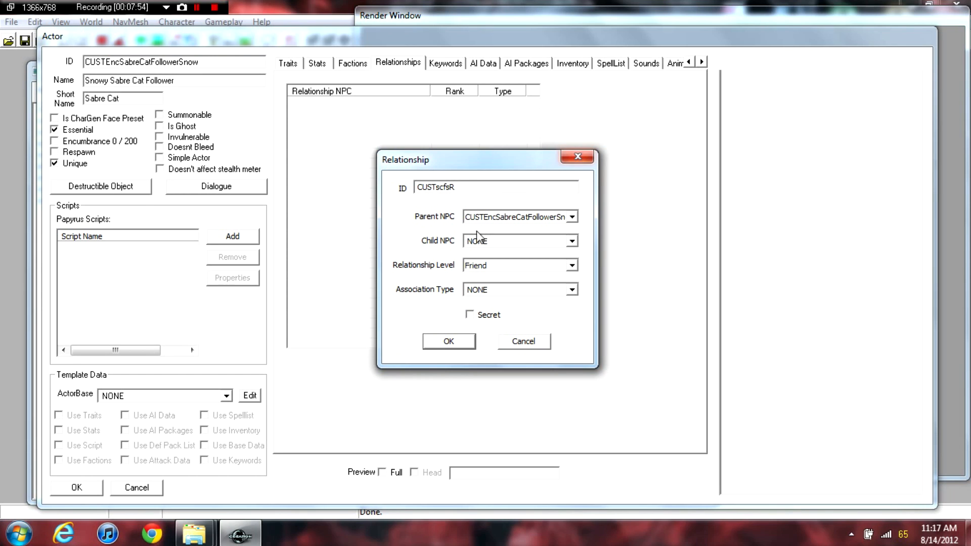
Make Player the relationship's Child NPC with the relationship level Ally, and save the relationship
click(488, 241)
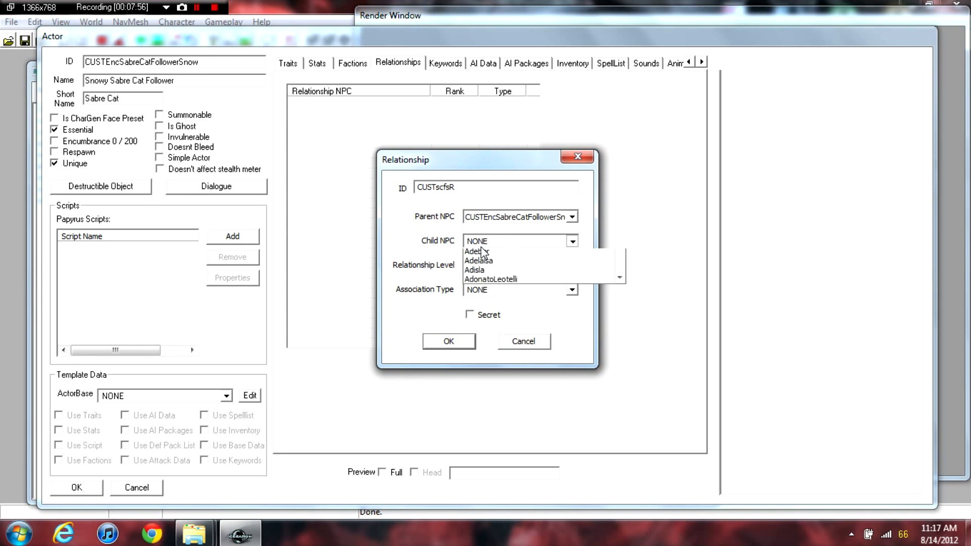
text(pl)
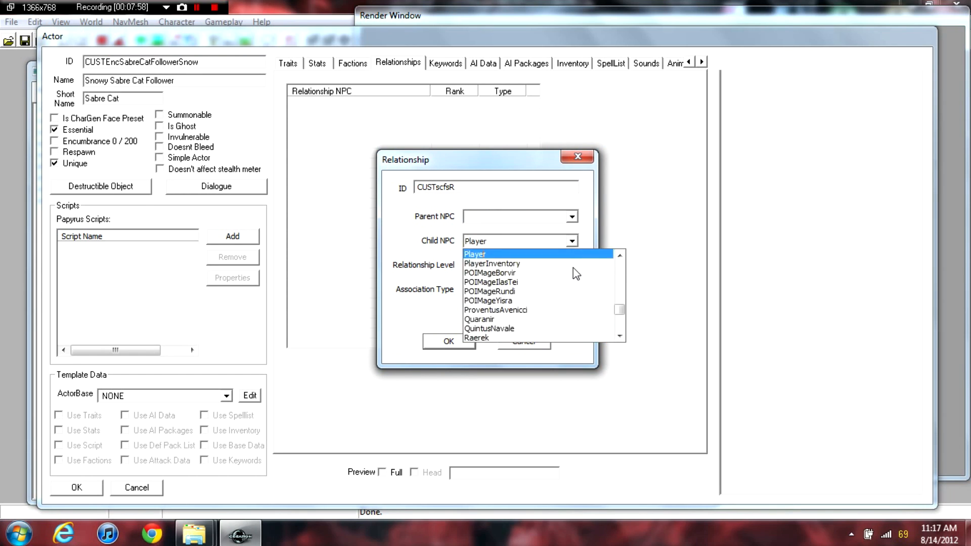
click(486, 257)
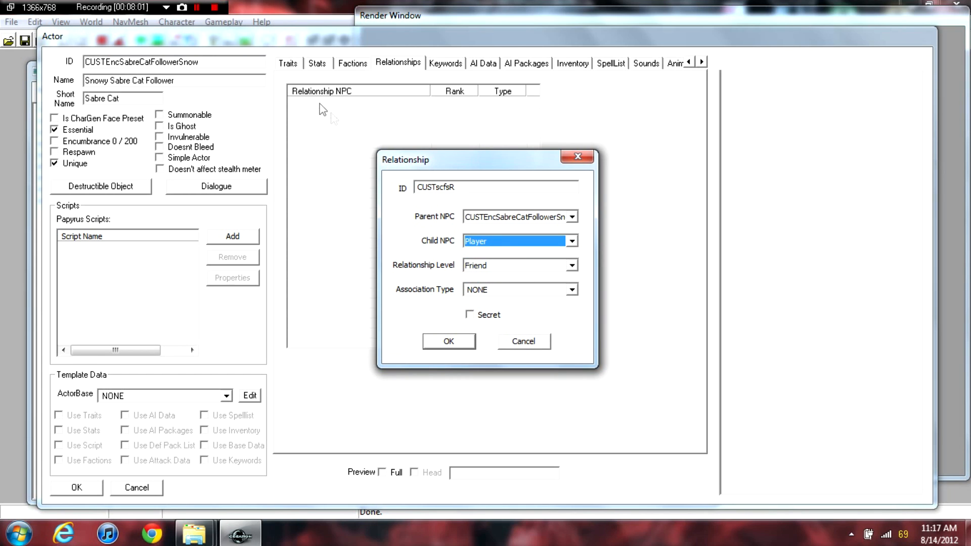
drag(432, 162, 503, 156)
click(627, 260)
click(617, 292)
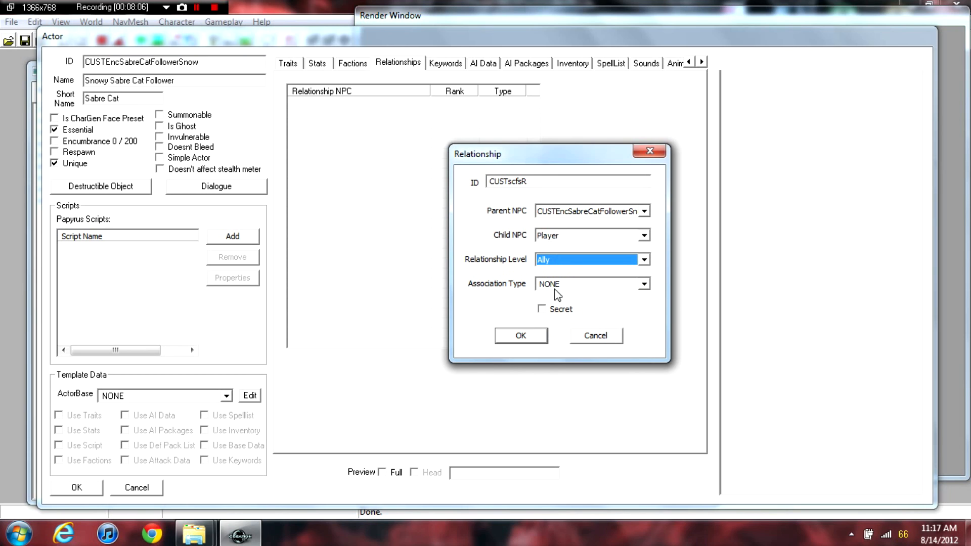
click(520, 336)
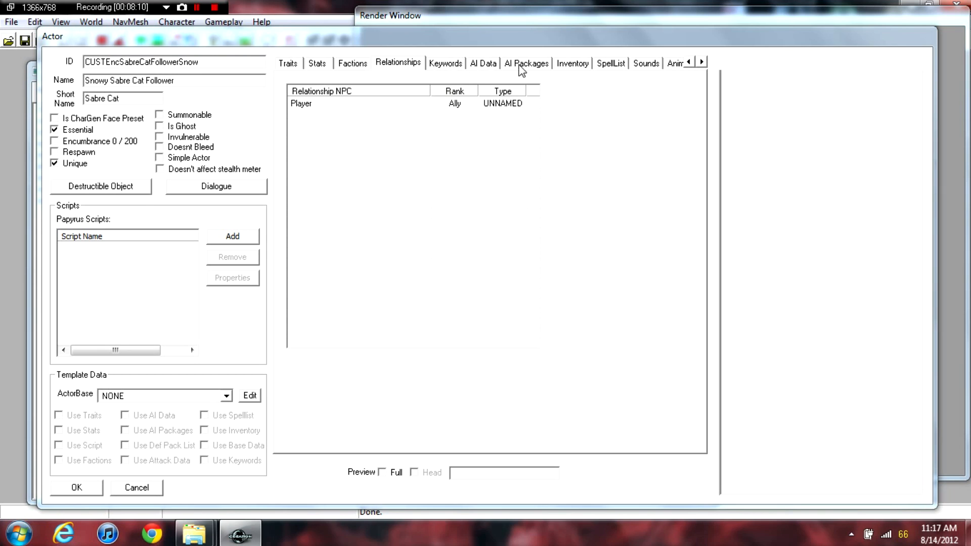
Set the actor's Confidence to Brave in its AI attributes
click(485, 64)
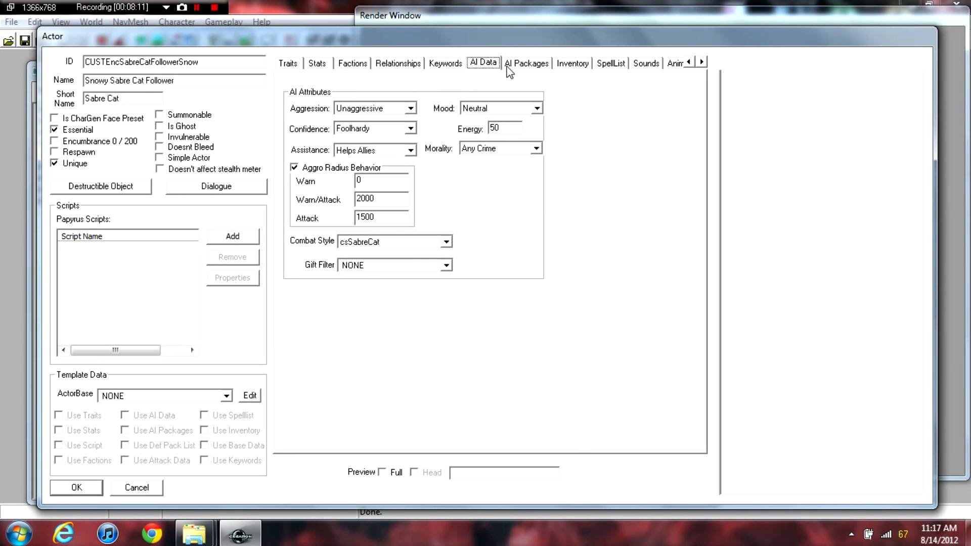
click(410, 108)
click(407, 121)
click(411, 129)
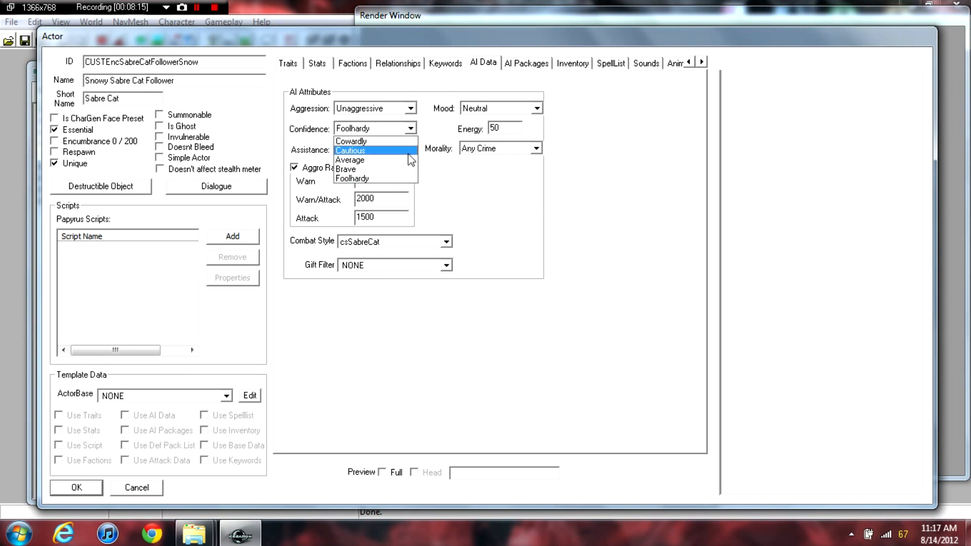
click(407, 169)
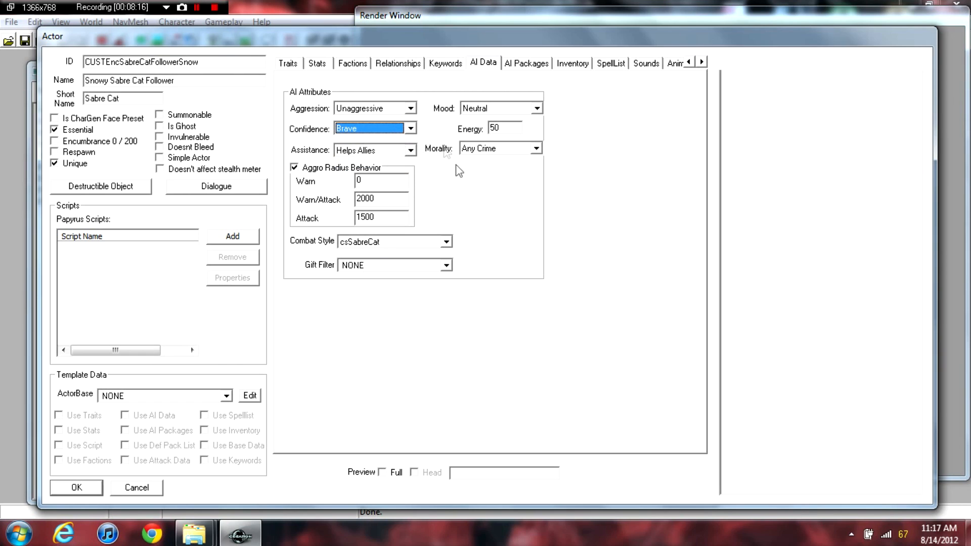
Set the actor's Assistance to Helps Friends and Allies and turn off Aggro Radius Behavior
click(411, 150)
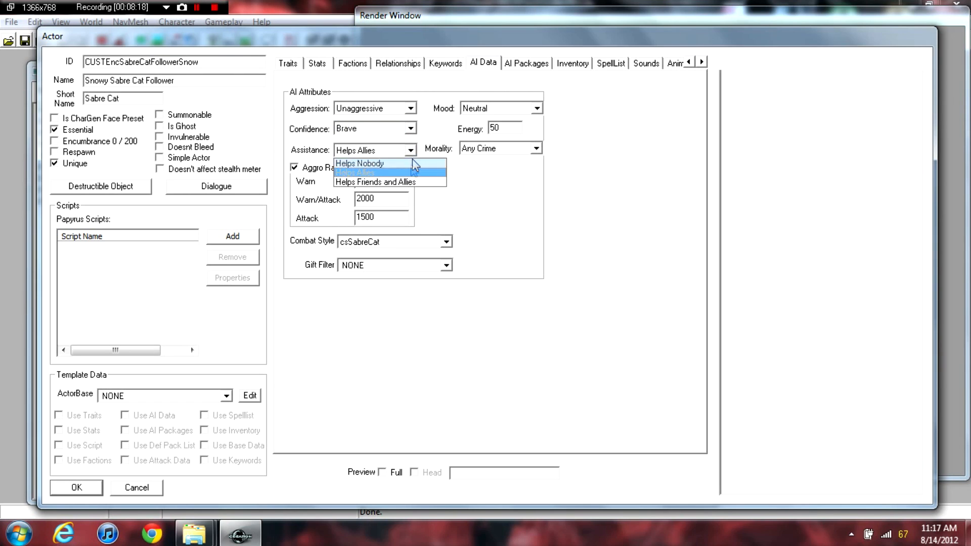
click(413, 185)
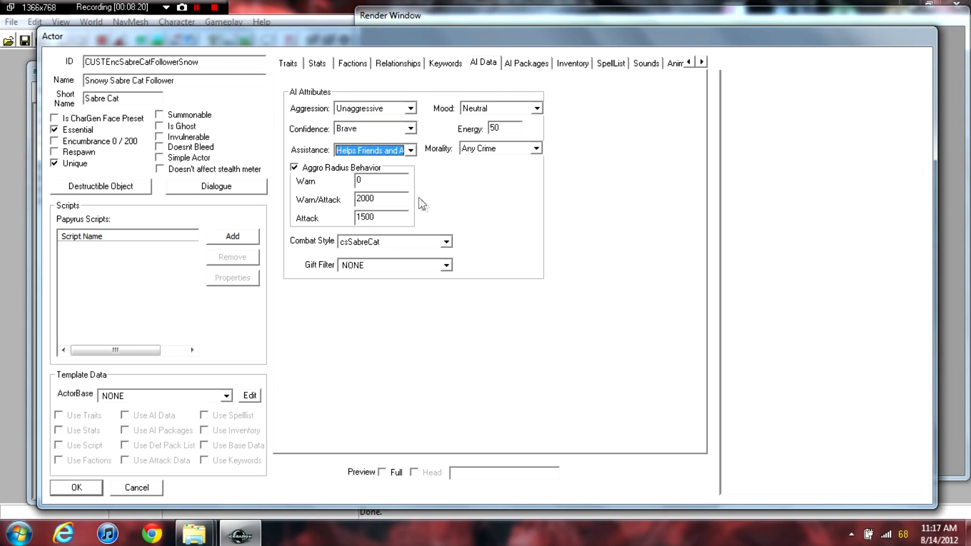
click(294, 167)
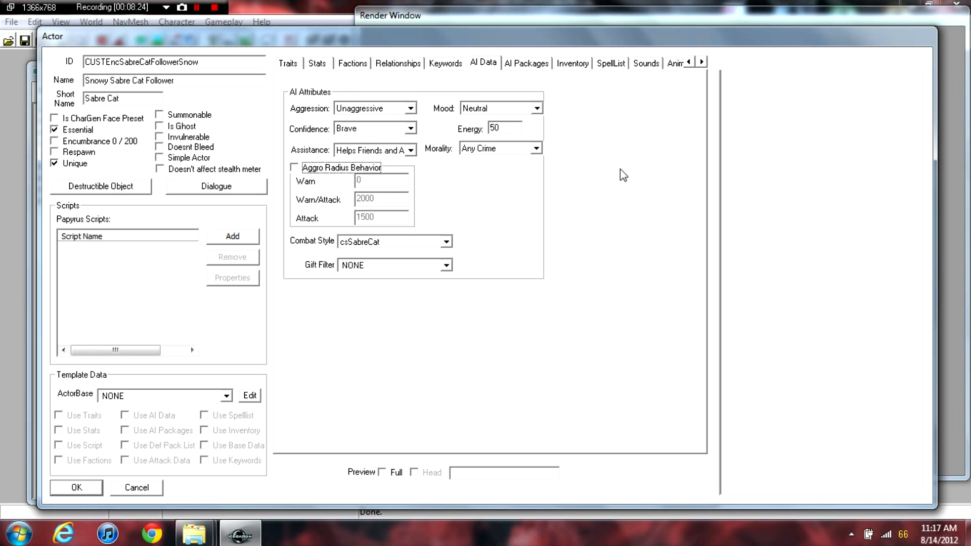
Set the actor's Mood to Happy and check the available Morality options
click(536, 108)
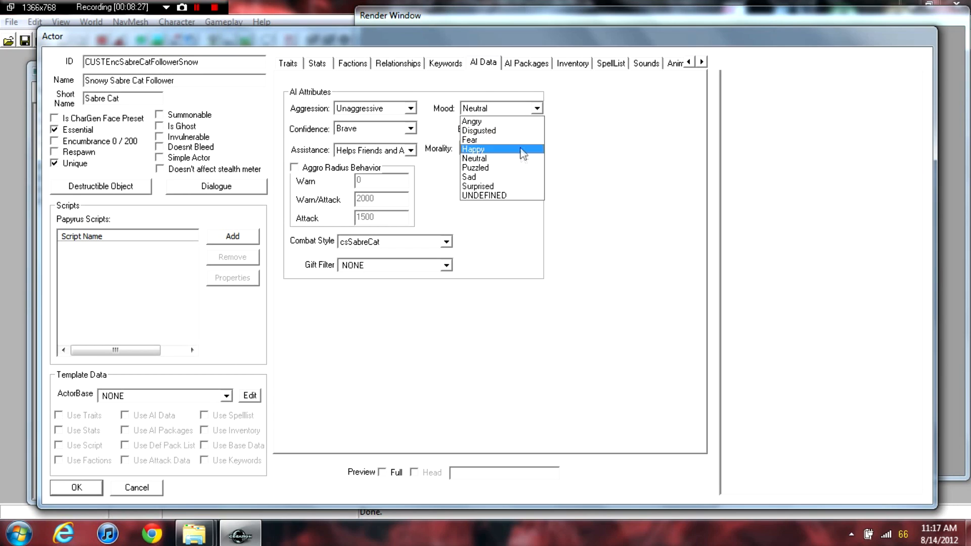
click(524, 150)
click(497, 128)
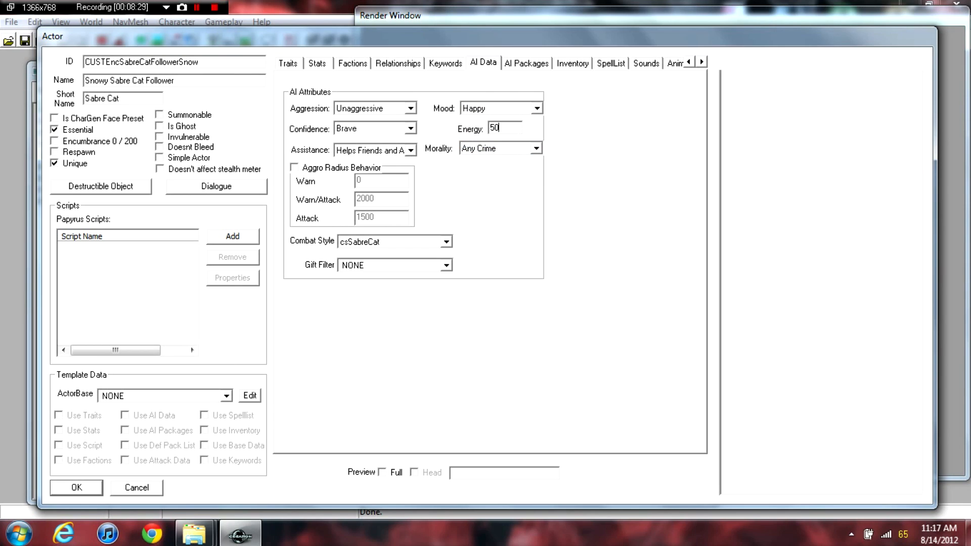
click(524, 149)
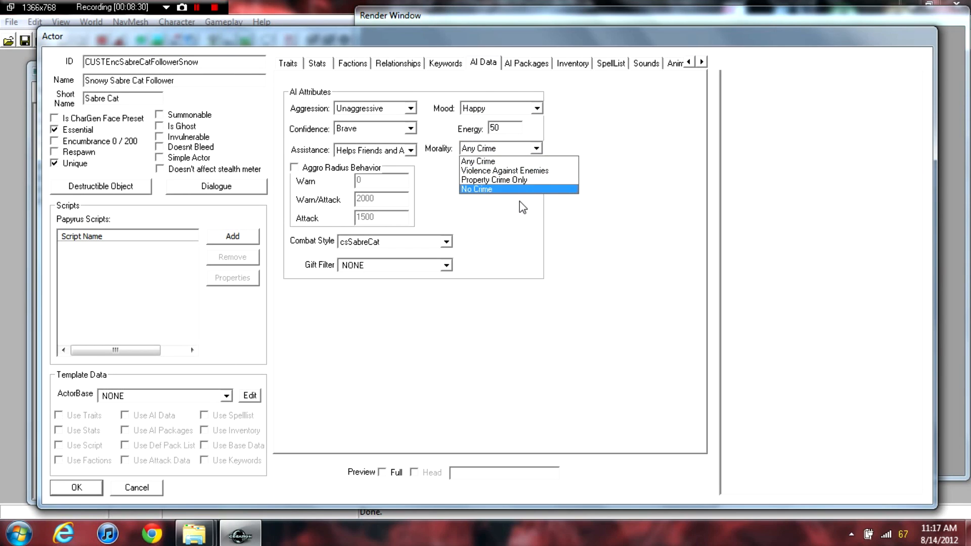
click(520, 223)
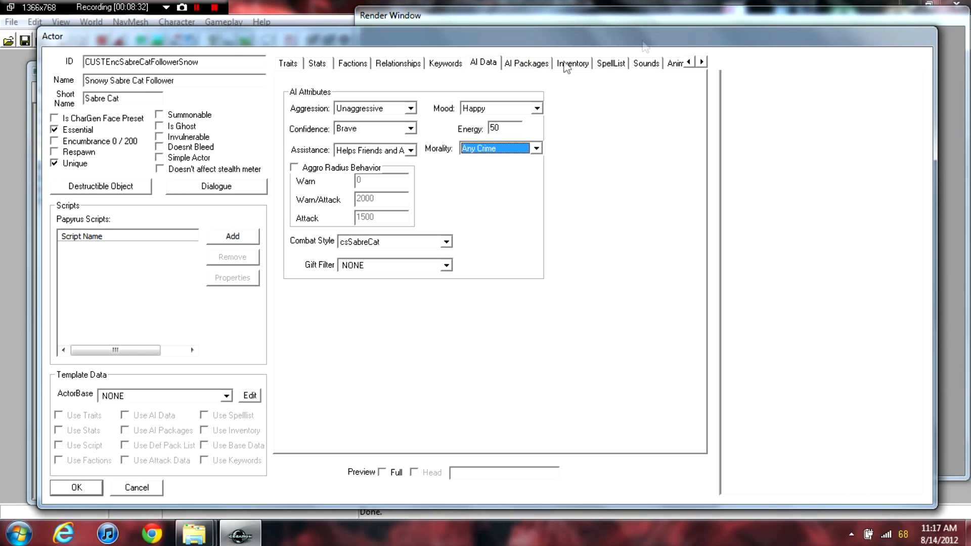
Look through the available actor setting categories and show the follower's traits
click(702, 61)
click(702, 61)
click(702, 61)
click(688, 62)
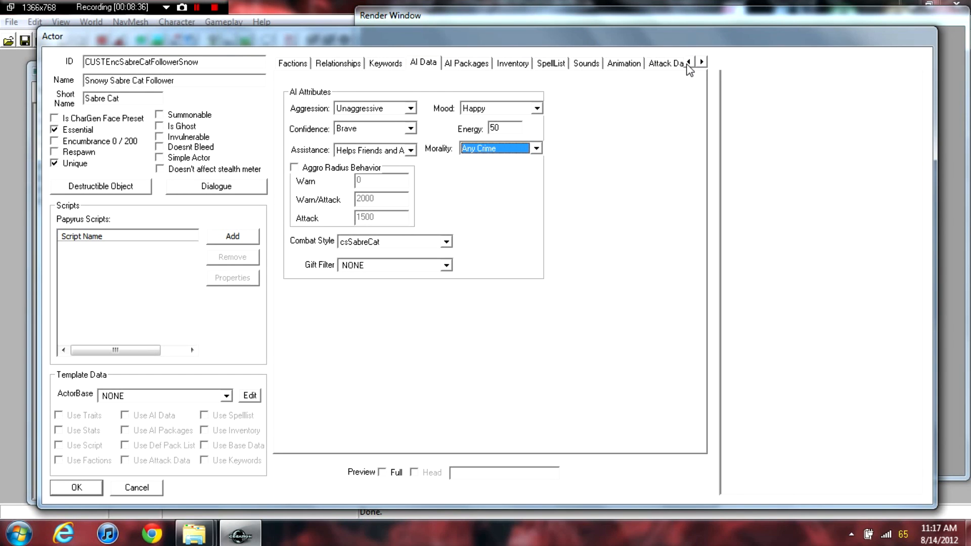
click(703, 62)
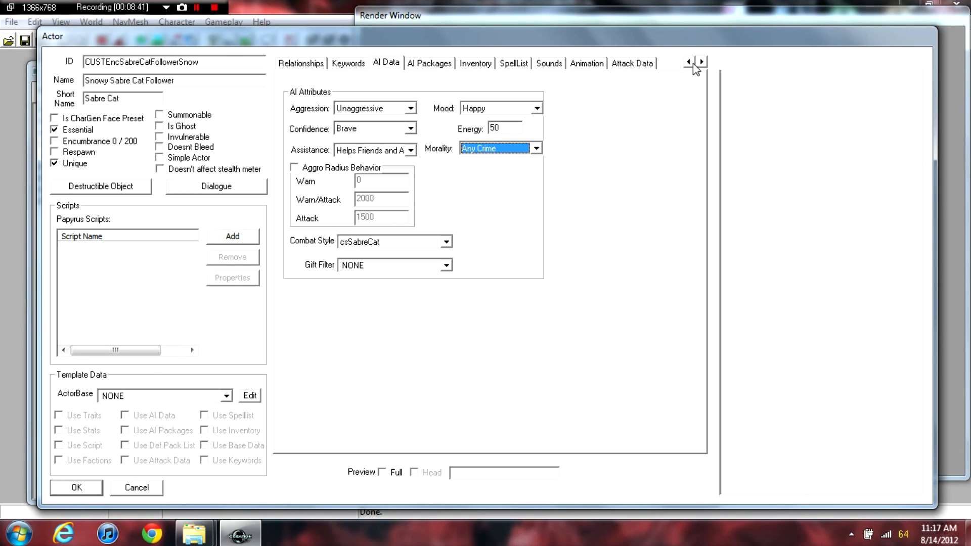
click(689, 62)
click(690, 63)
click(690, 62)
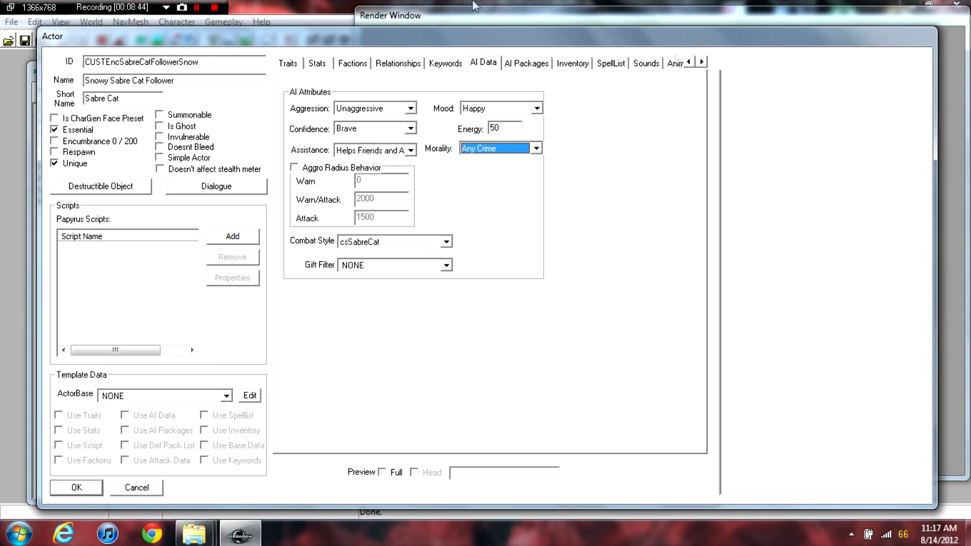
click(301, 66)
mouse_move(295, 39)
mouse_down()
mouse_move(305, 31)
mouse_move(278, 33)
mouse_up()
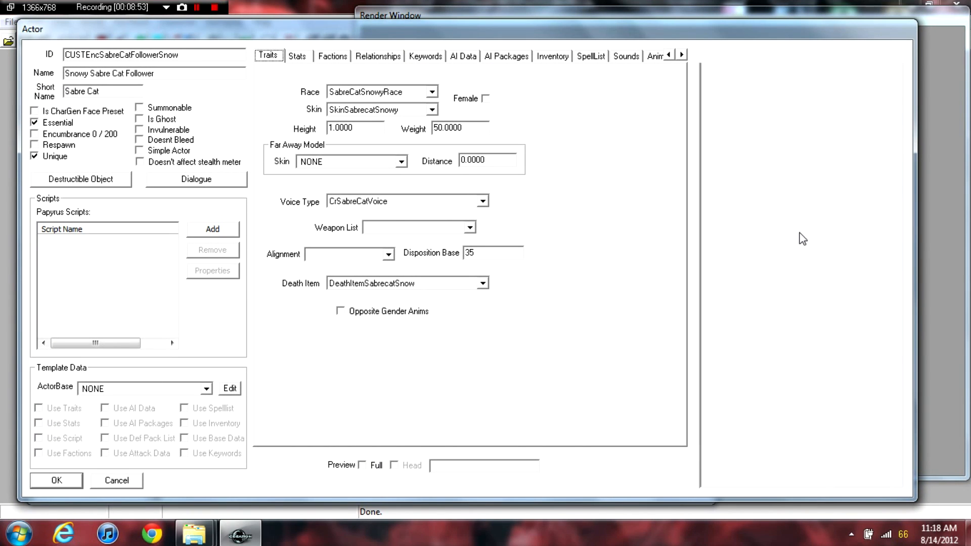
Set the follower's Voice Type to MaleEvenToned and its Disposition Base to 100, and save the actor
click(481, 202)
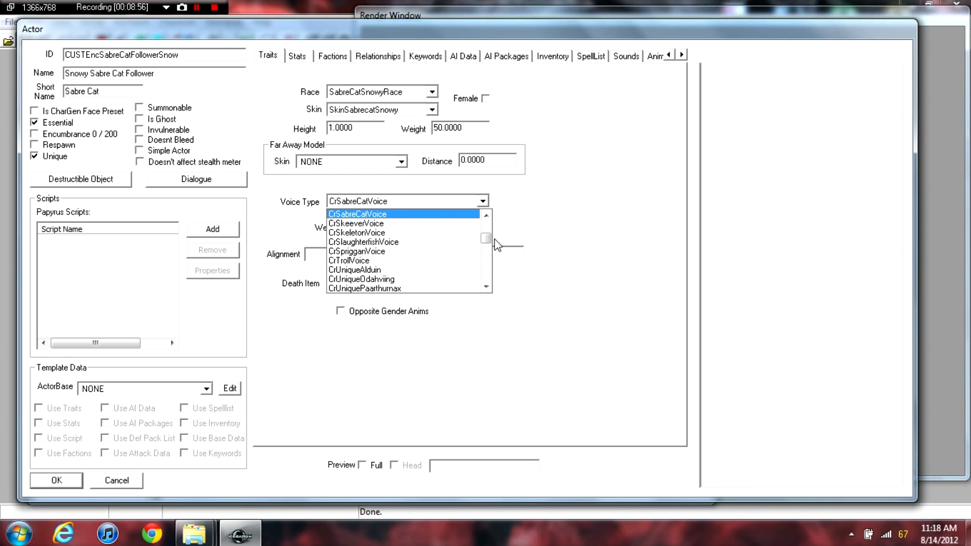
drag(484, 236, 487, 259)
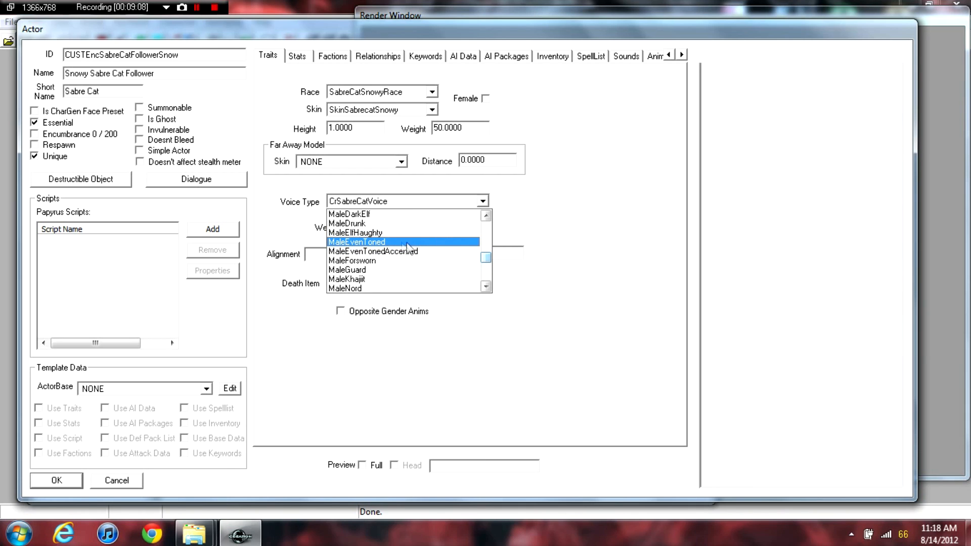
click(389, 244)
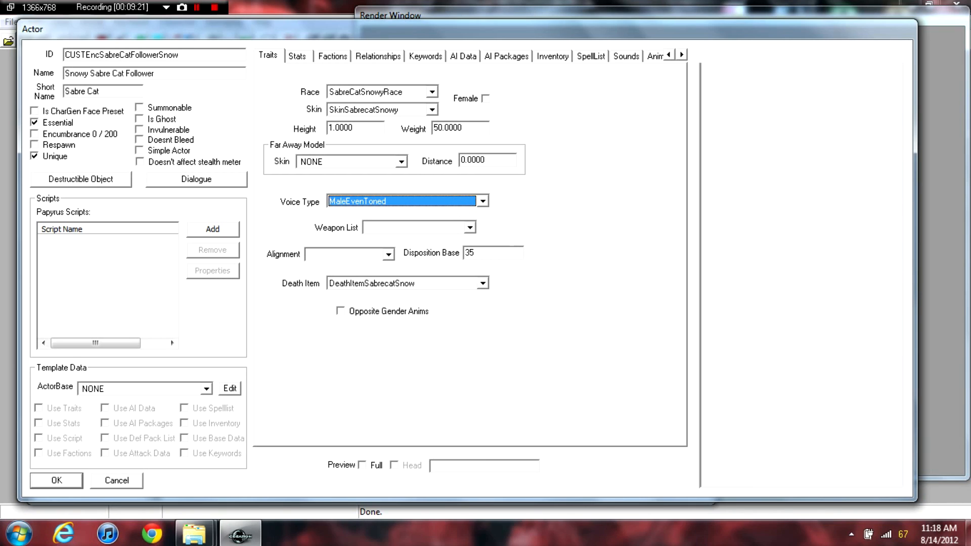
drag(510, 252, 388, 254)
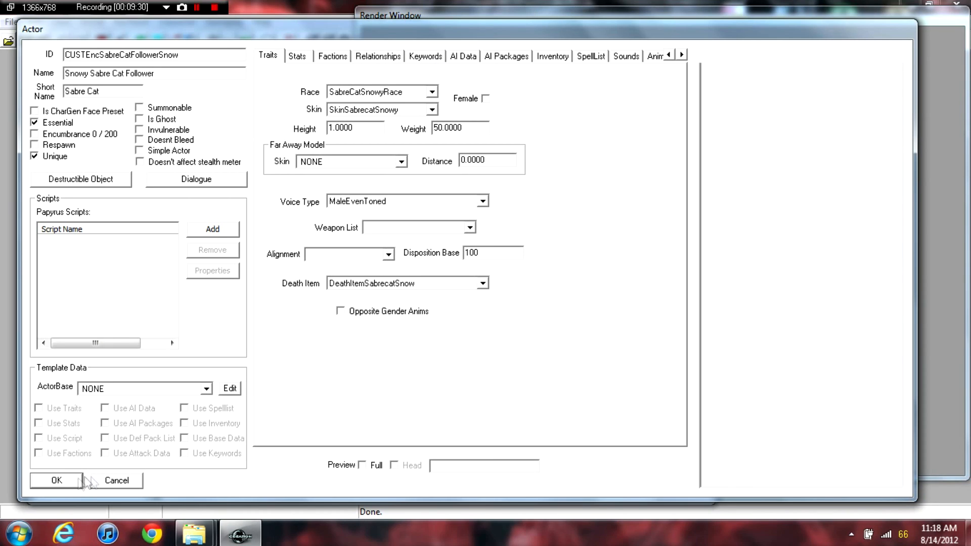
click(56, 481)
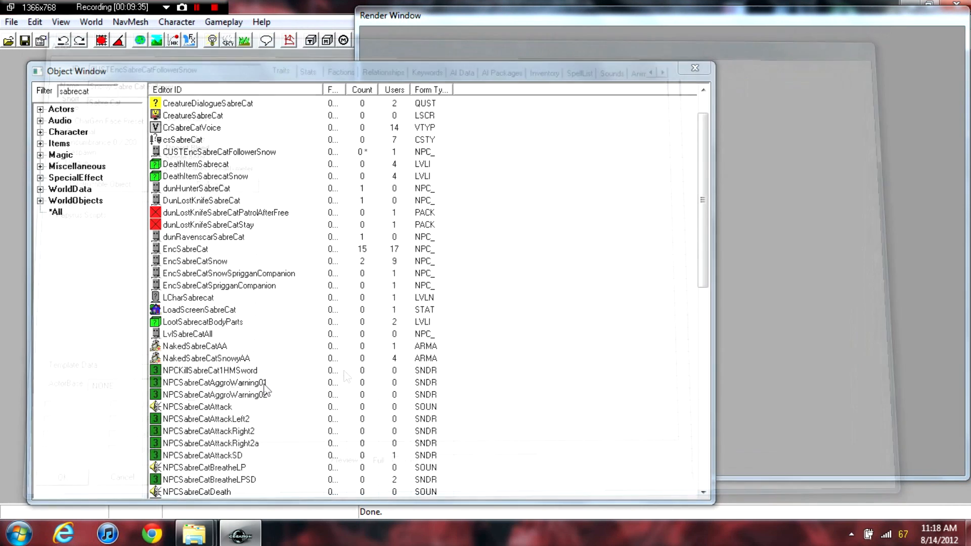
Look through the sabre cat objects for the SabreCatSnowyRace race and examine its general data
click(414, 227)
drag(703, 225, 702, 211)
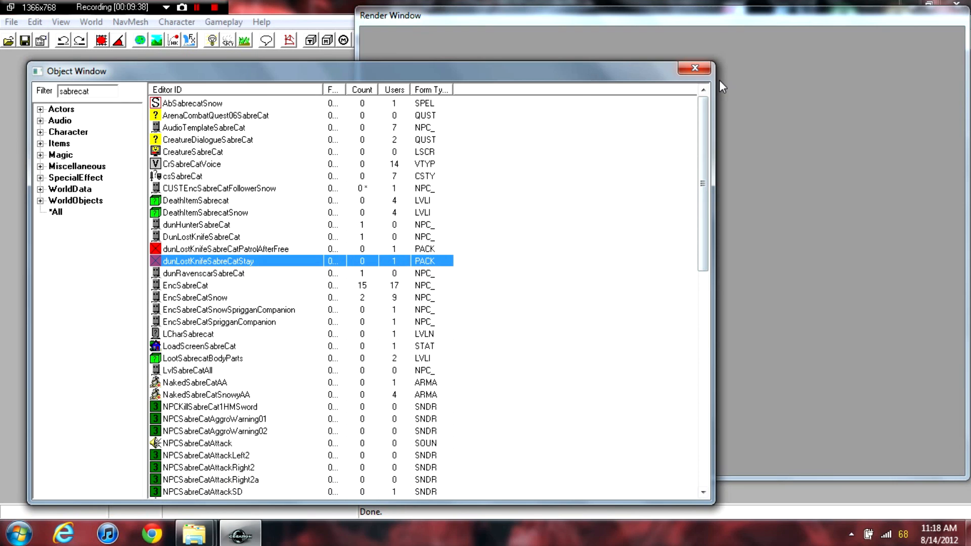
drag(703, 111, 704, 360)
click(219, 380)
click(219, 371)
click(238, 334)
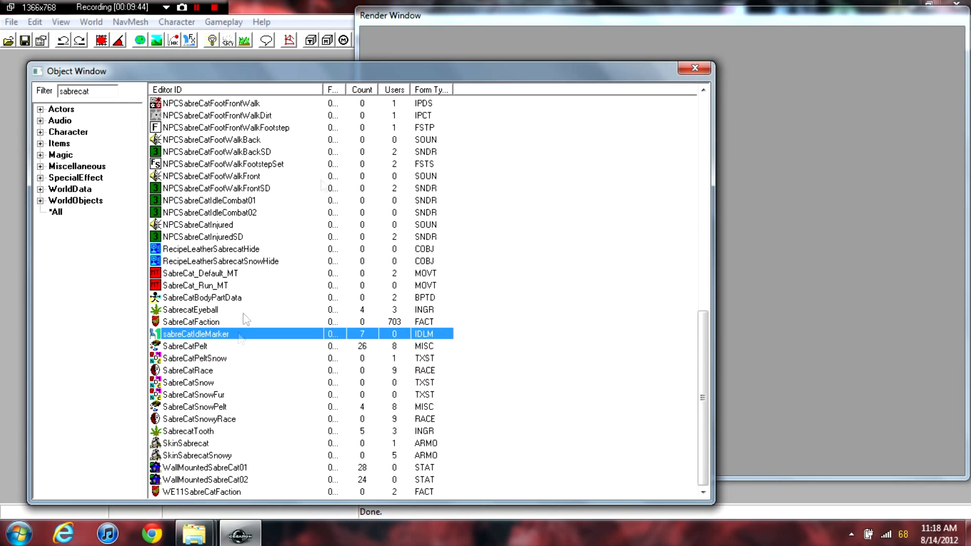
drag(707, 308, 741, 394)
click(295, 373)
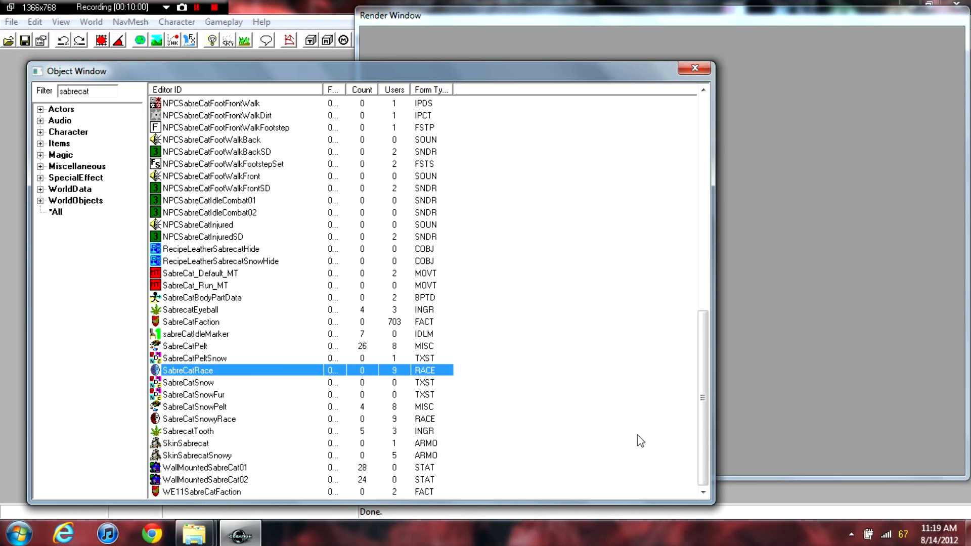
drag(702, 417, 756, 419)
click(199, 431)
click(197, 423)
double_click(216, 423)
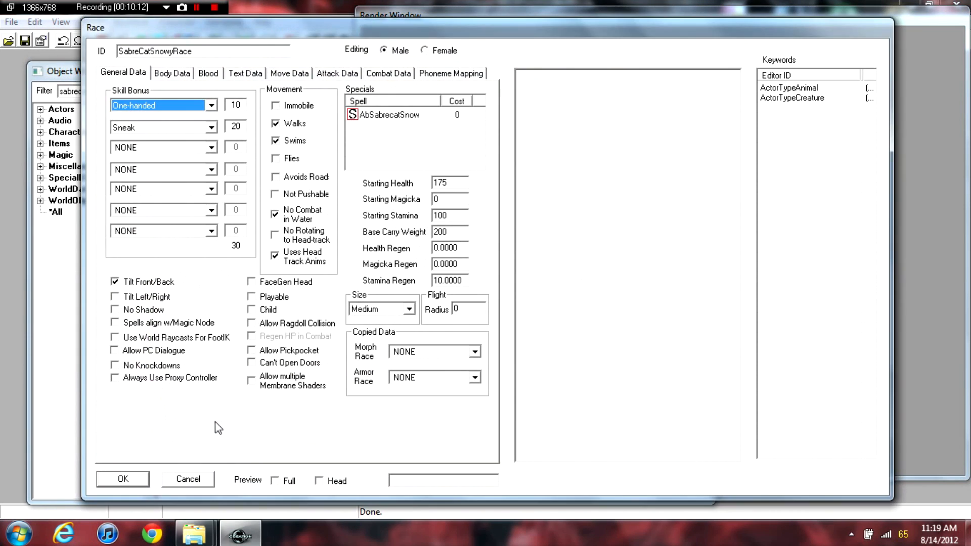
click(204, 480)
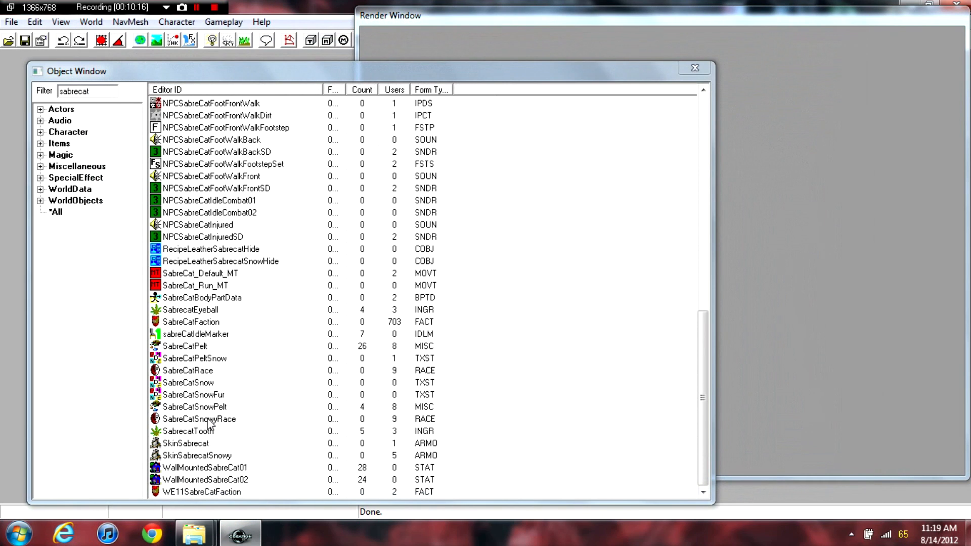
Duplicate the SabreCatSnowyRace race and refresh the filtered object list
right_click(199, 417)
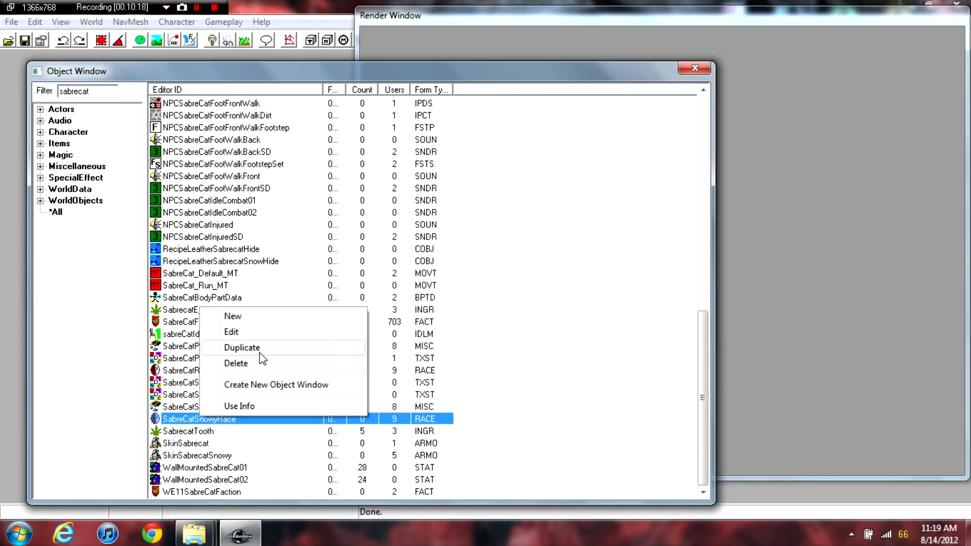
click(259, 353)
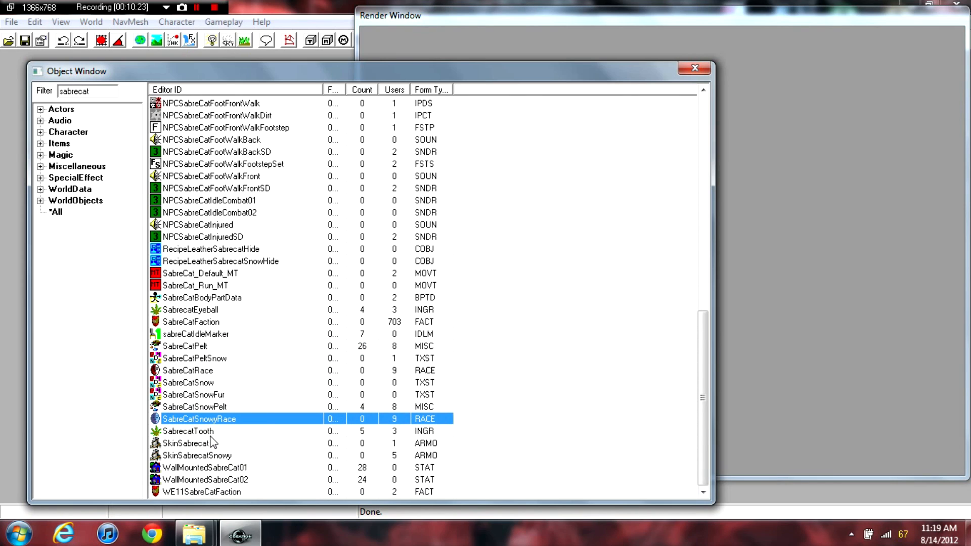
click(99, 91)
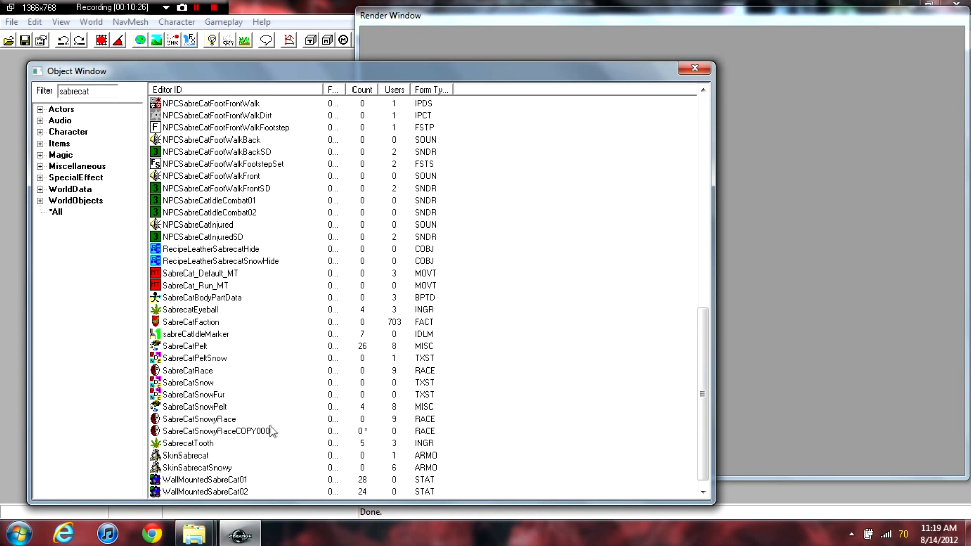
Change the duplicated race's ID to SabreCatSnowyFollowerRace and enable Allow PC Dialogue
double_click(228, 431)
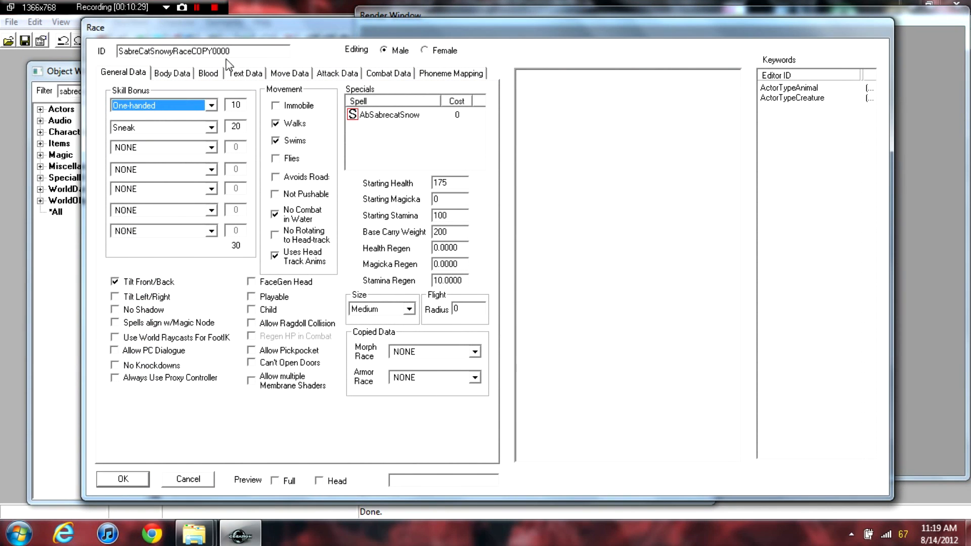
drag(230, 51, 221, 51)
key(Delete)
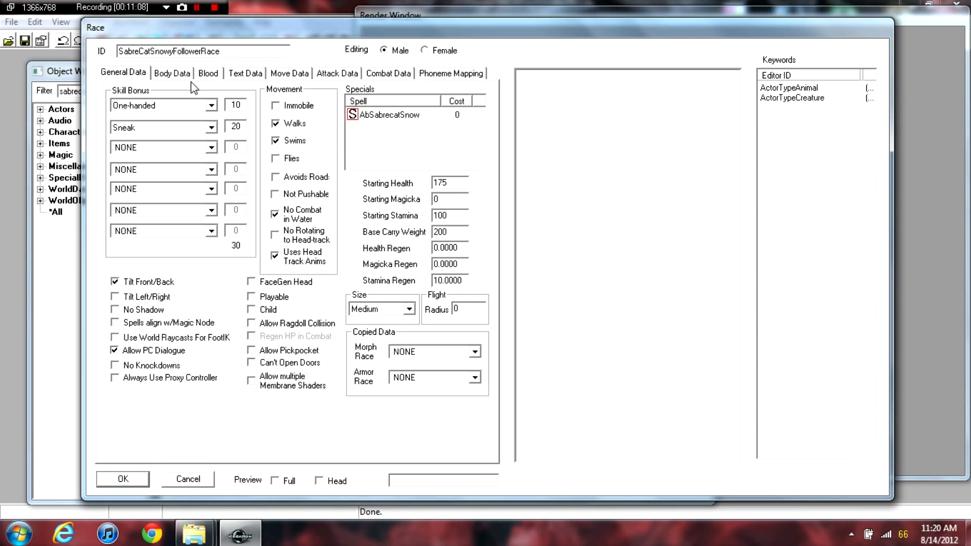
Examine the follower race's body, blood, text, movement, attack, combat and phoneme mapping settings
click(175, 74)
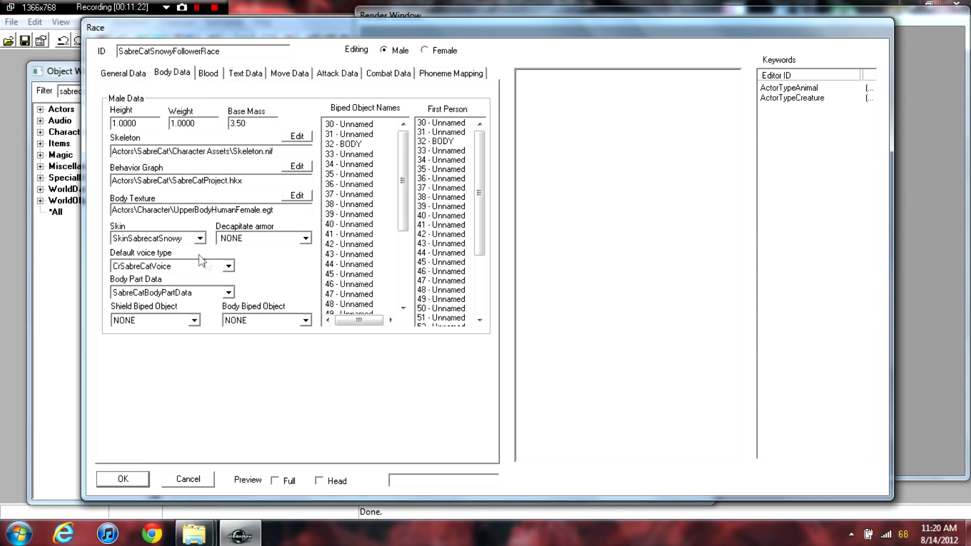
click(209, 73)
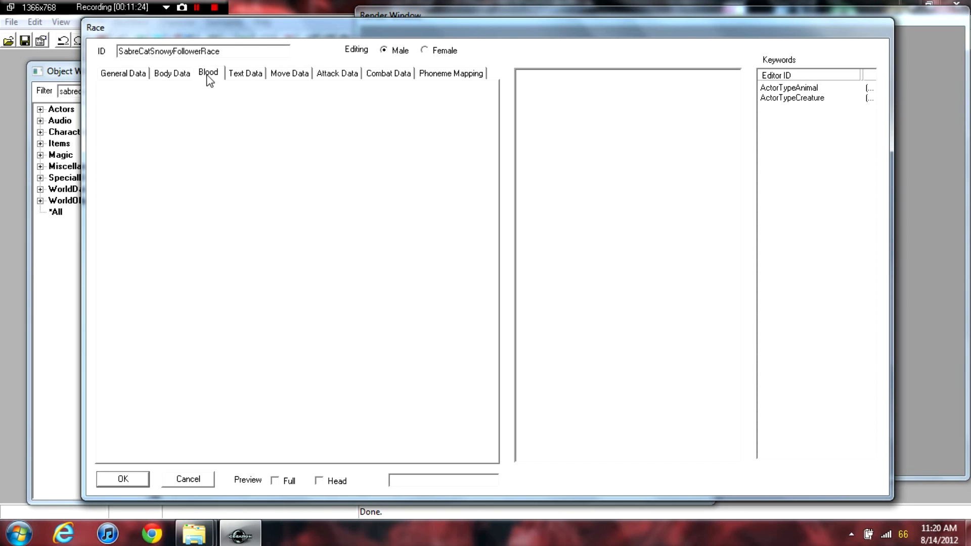
click(260, 75)
click(290, 74)
click(337, 73)
click(388, 73)
click(435, 73)
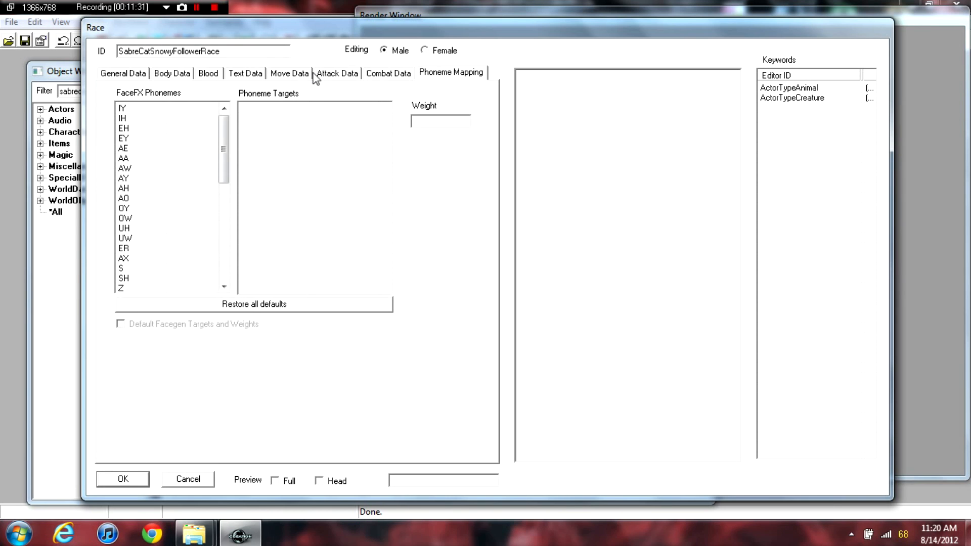
click(123, 73)
Turn on the race's Full preview and save it as a rename of the copy without creating a new form
click(286, 481)
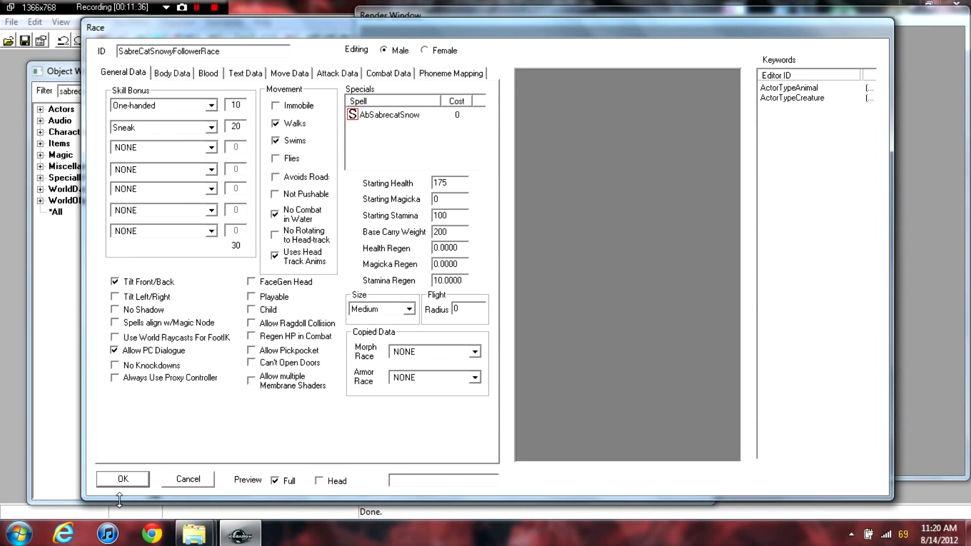
click(125, 480)
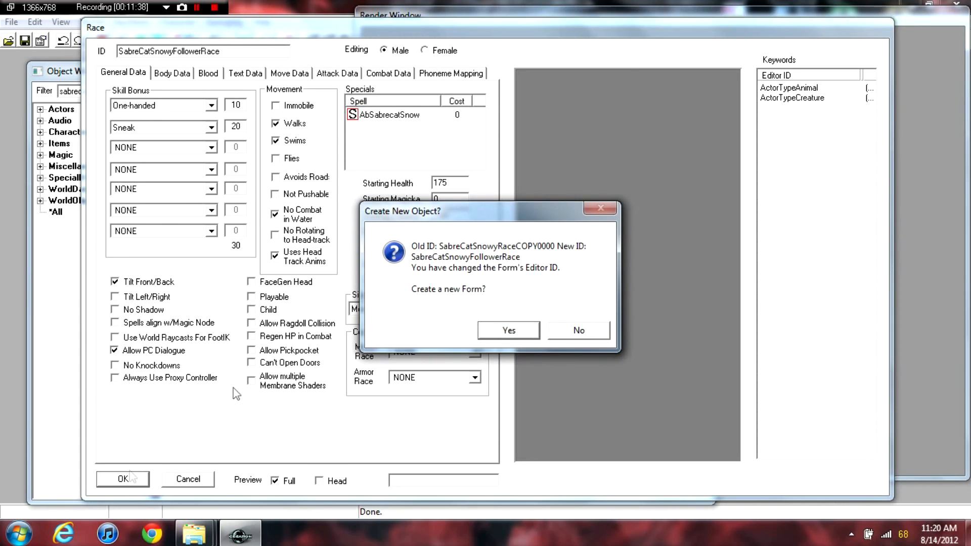
click(578, 332)
click(537, 315)
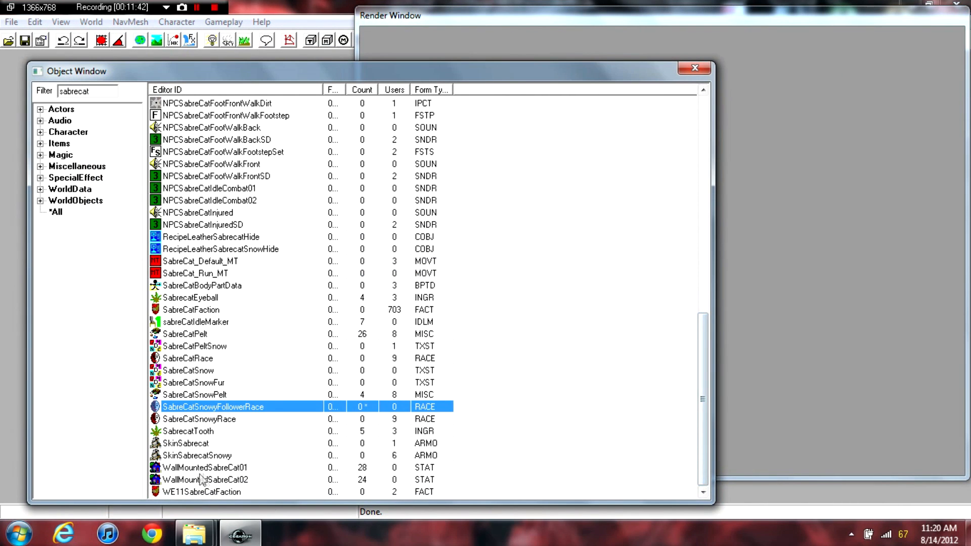
Check the SkinSabrecatSnowy armor entry and duplicate it
click(212, 457)
double_click(215, 456)
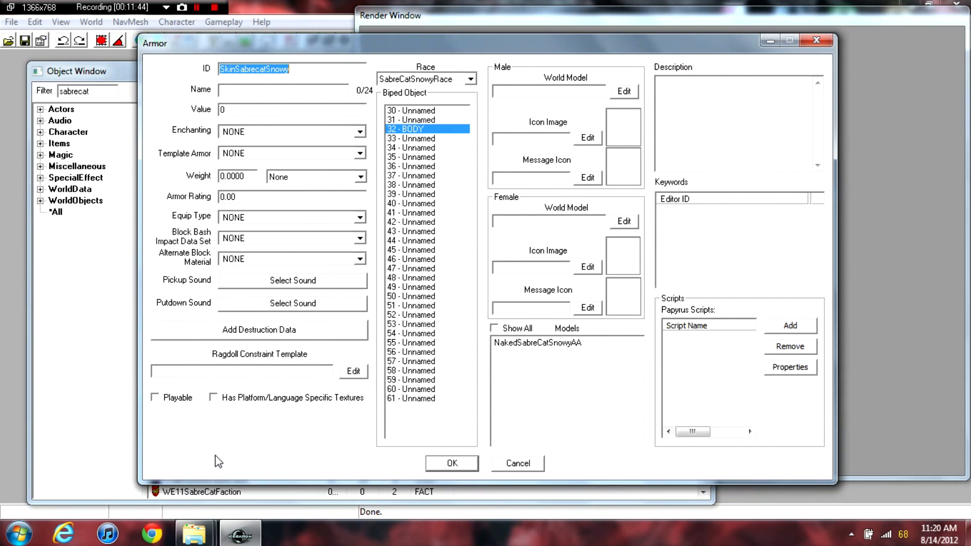
click(516, 462)
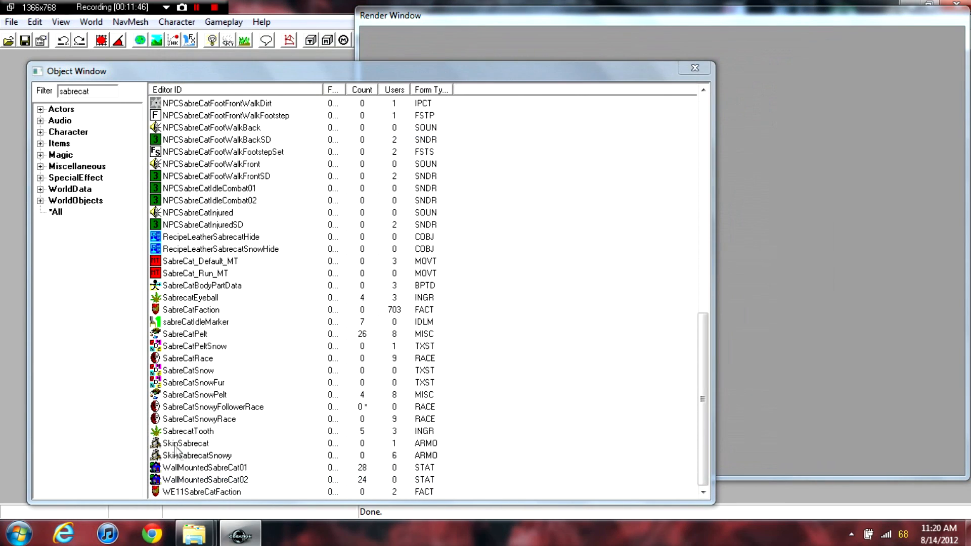
right_click(180, 455)
click(239, 356)
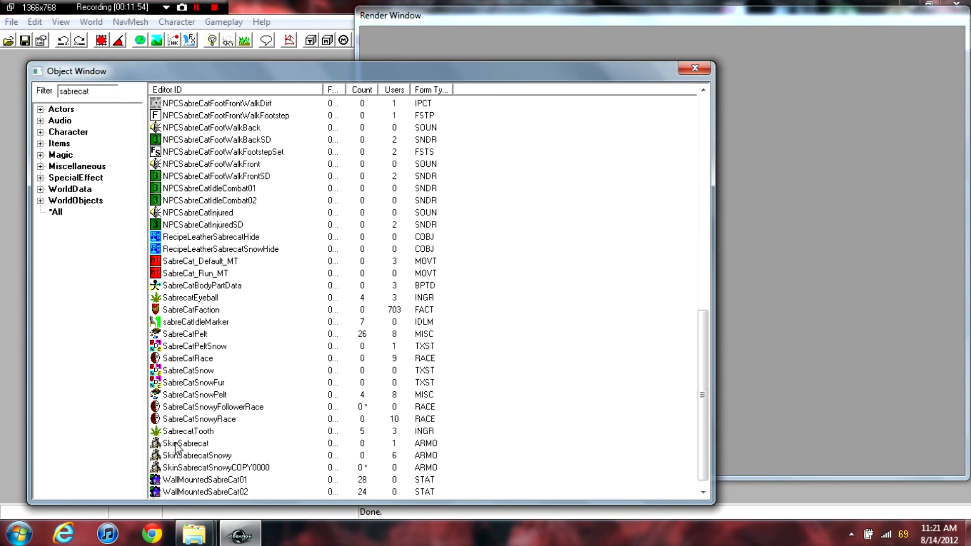
Change the duplicated skin's ID to SkinSabrecatSnowyFollower
double_click(217, 468)
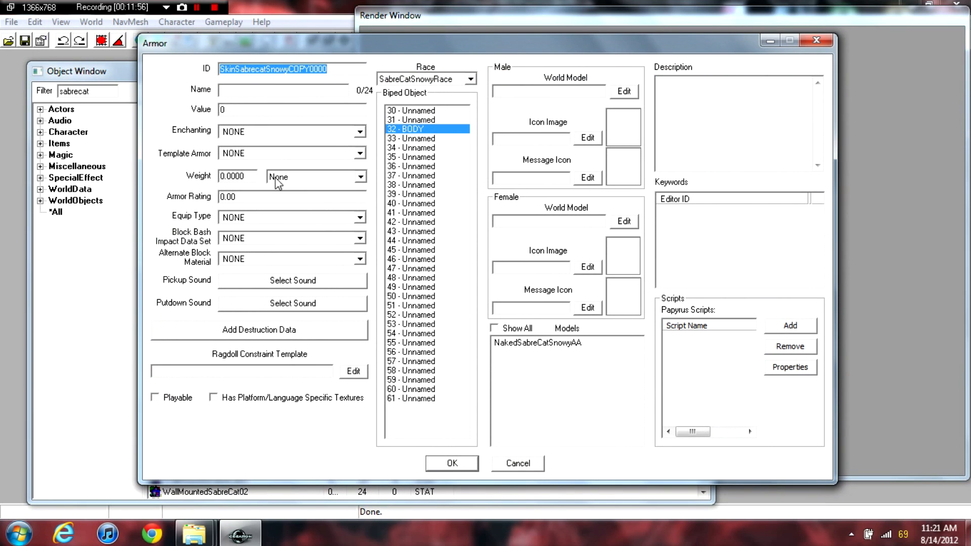
drag(328, 69, 285, 69)
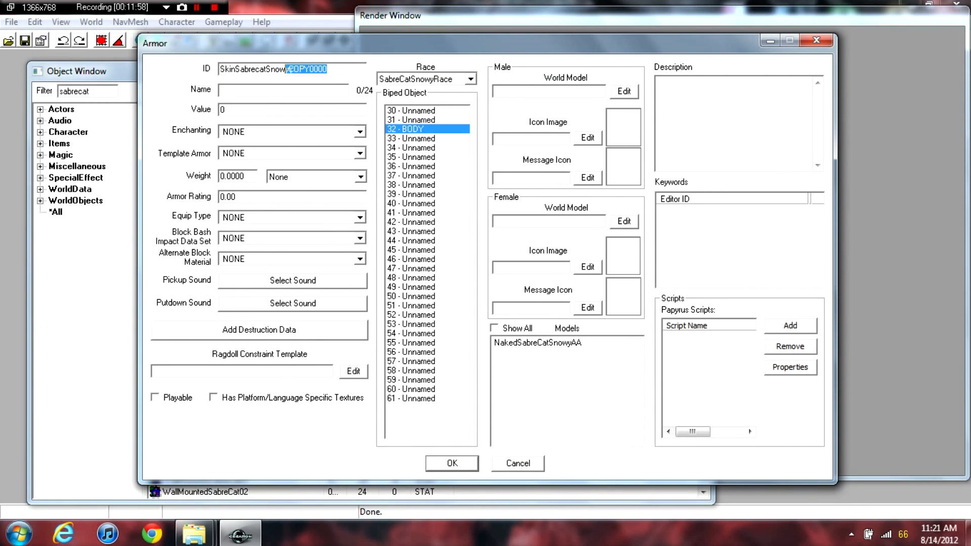
click(288, 68)
key(Delete)
key(Delete)
key(Delete)
key(Delete)
Assign SabreCatSnowyFollowerRace as the race of the follower skin
click(471, 80)
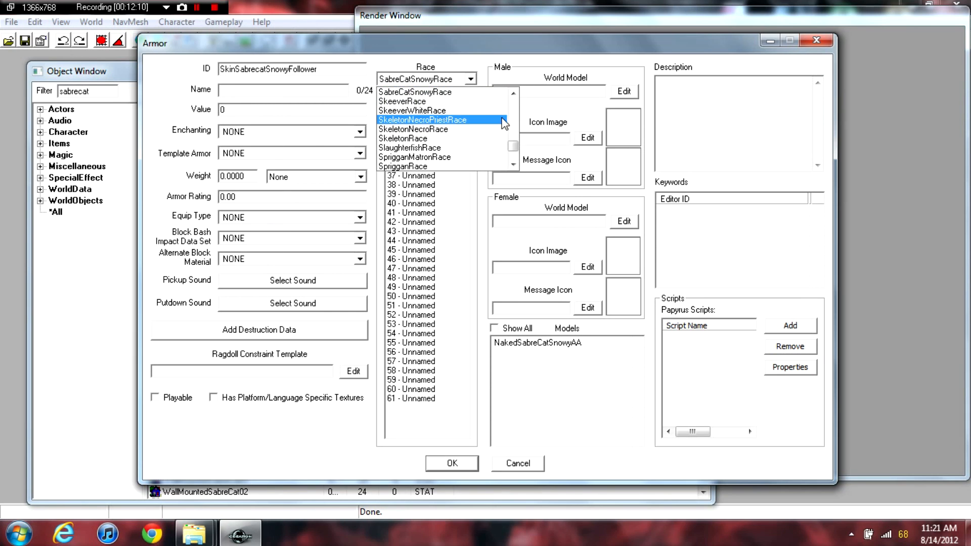
click(513, 94)
click(512, 94)
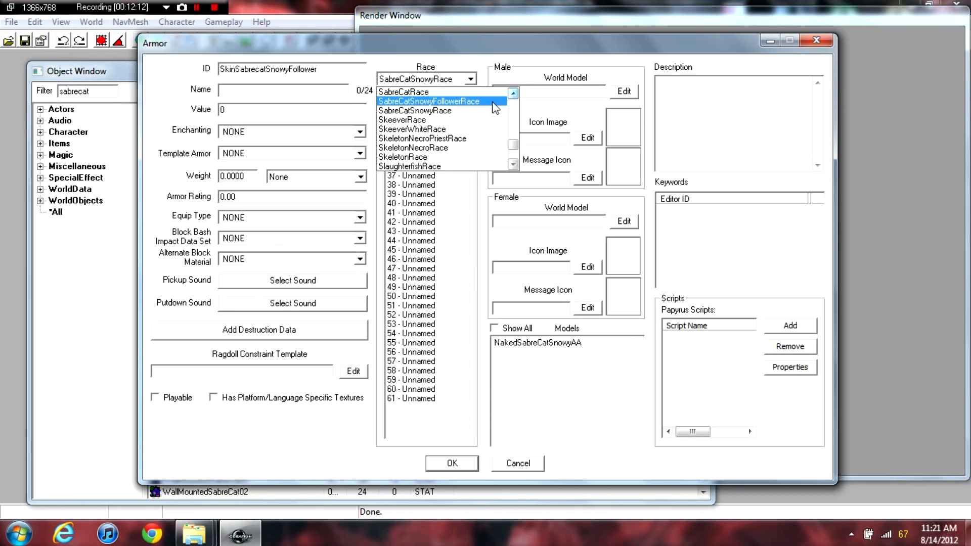
click(493, 101)
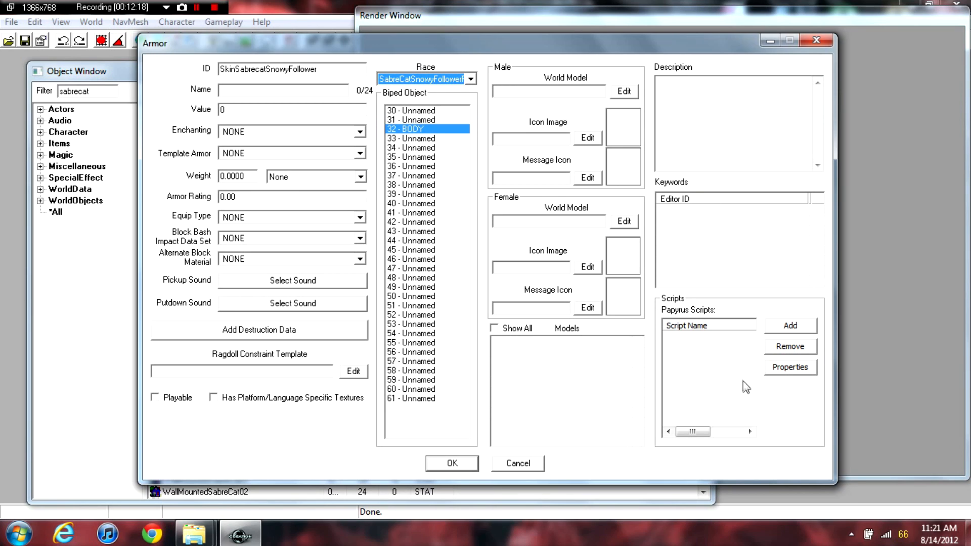
Save the follower skin as a rename of the copy without creating a new form
right_click(553, 351)
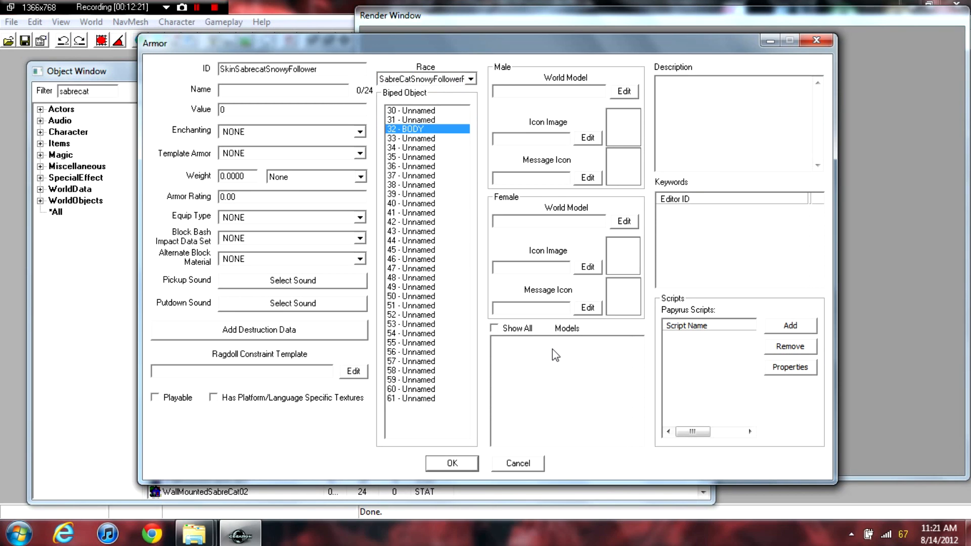
click(514, 351)
click(457, 464)
click(552, 332)
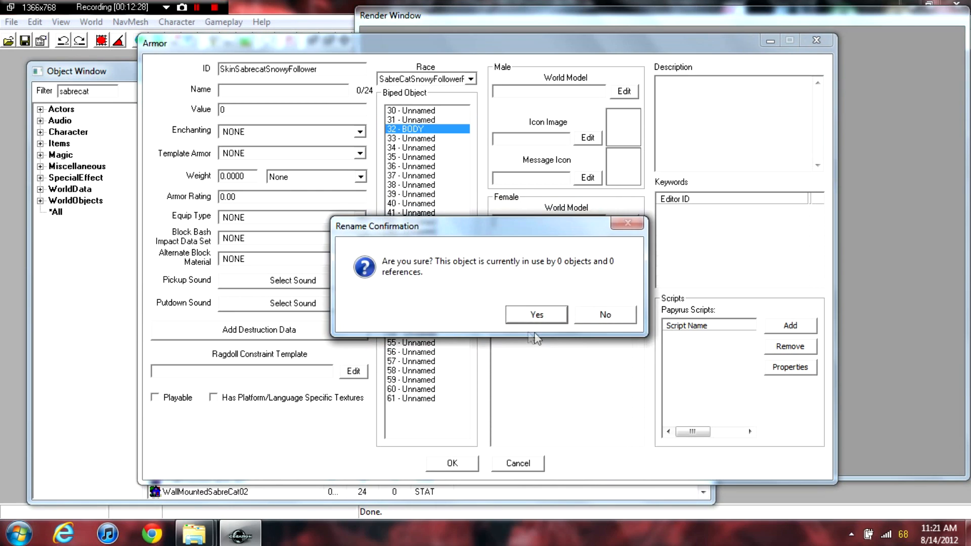
click(532, 315)
Check the NakedSabreCatSnowyAA armor addon and duplicate it
drag(703, 390, 703, 228)
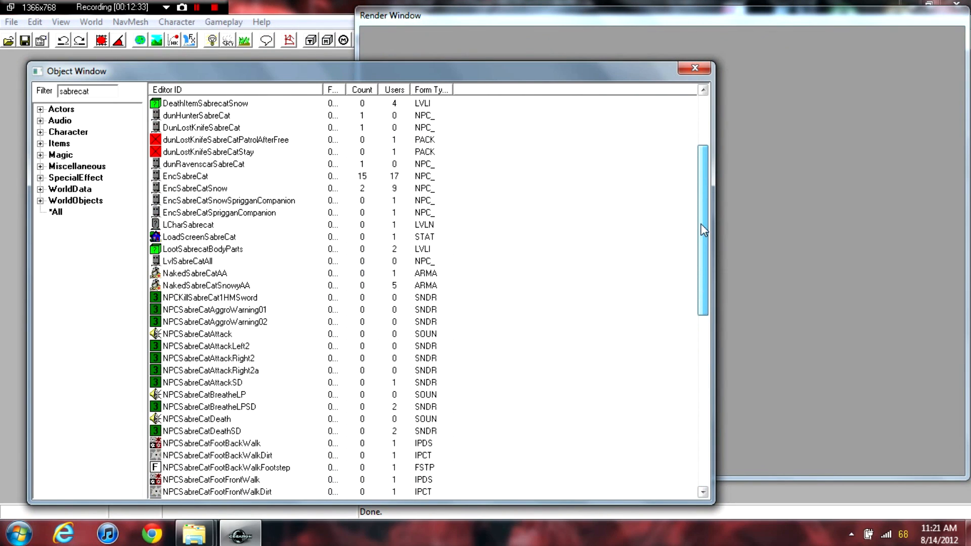
click(197, 286)
double_click(196, 286)
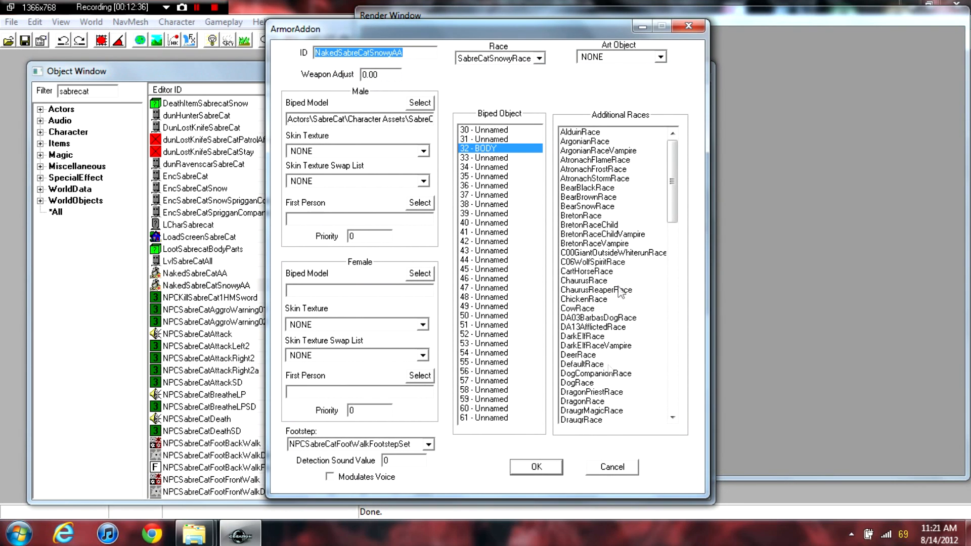
click(609, 462)
right_click(193, 285)
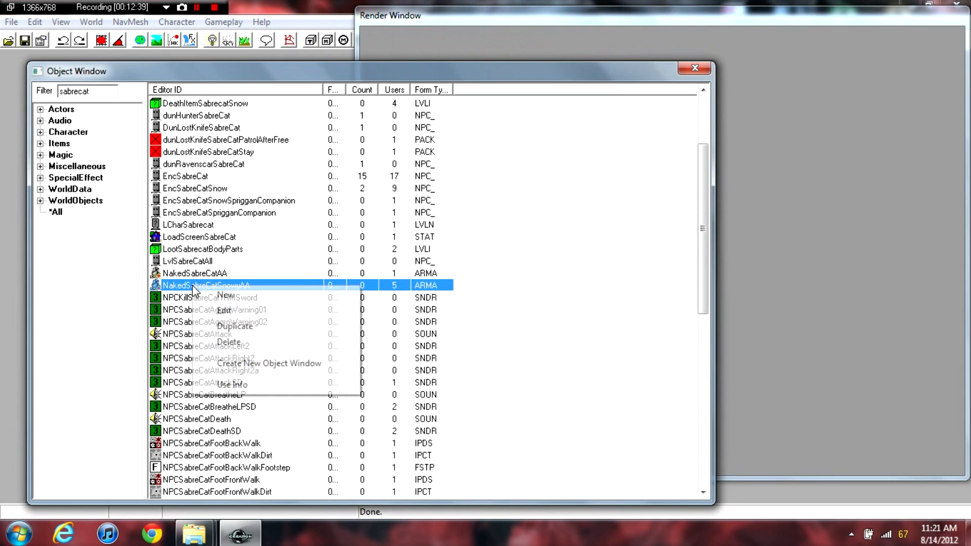
click(258, 327)
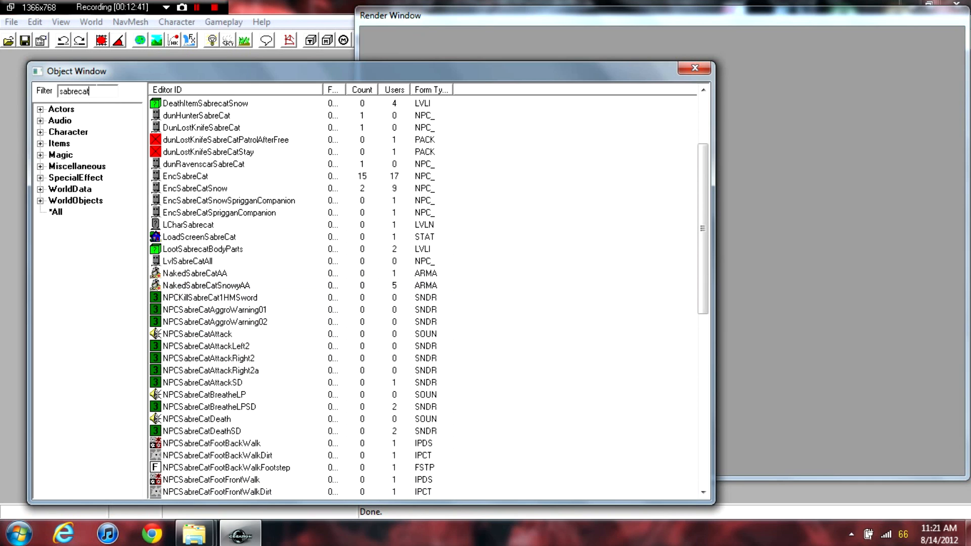
Rename the duplicated armor addon NakedSabreCatSnowyFollowerAA and set its race to SabreCatSnowyFollowerRace
double_click(259, 298)
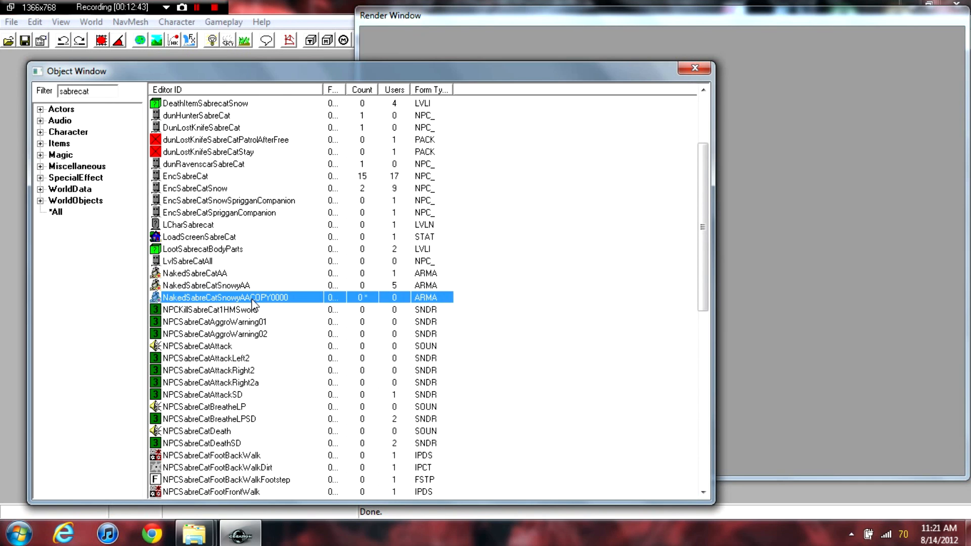
click(433, 52)
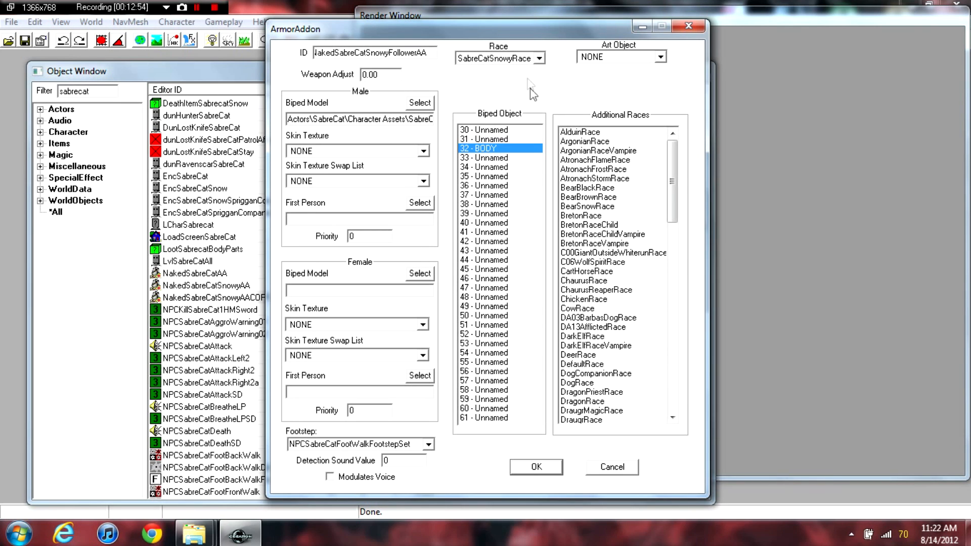
click(536, 58)
click(592, 73)
click(580, 73)
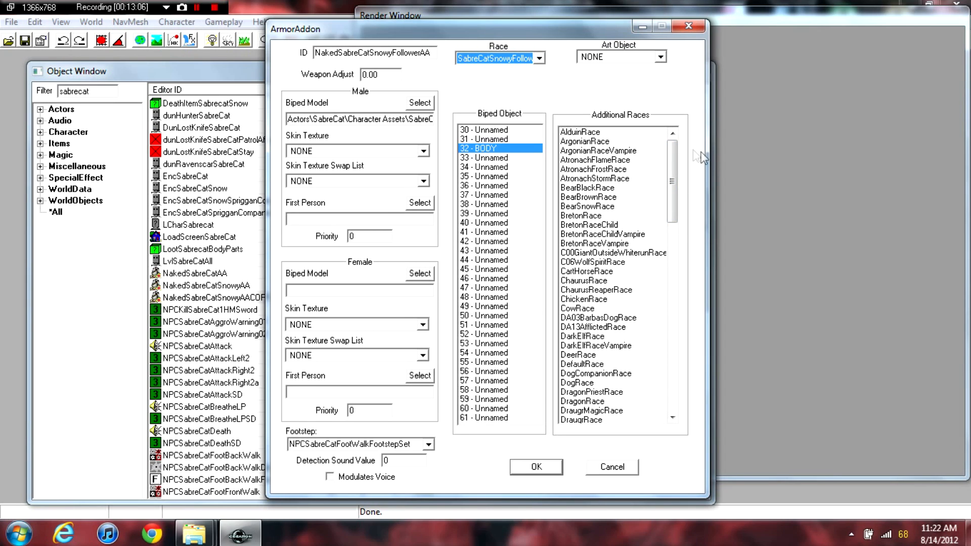
Select SabreCatSnowyFollowerRace as the addon's additional race and save it as a rename without creating a new form
drag(674, 155, 684, 334)
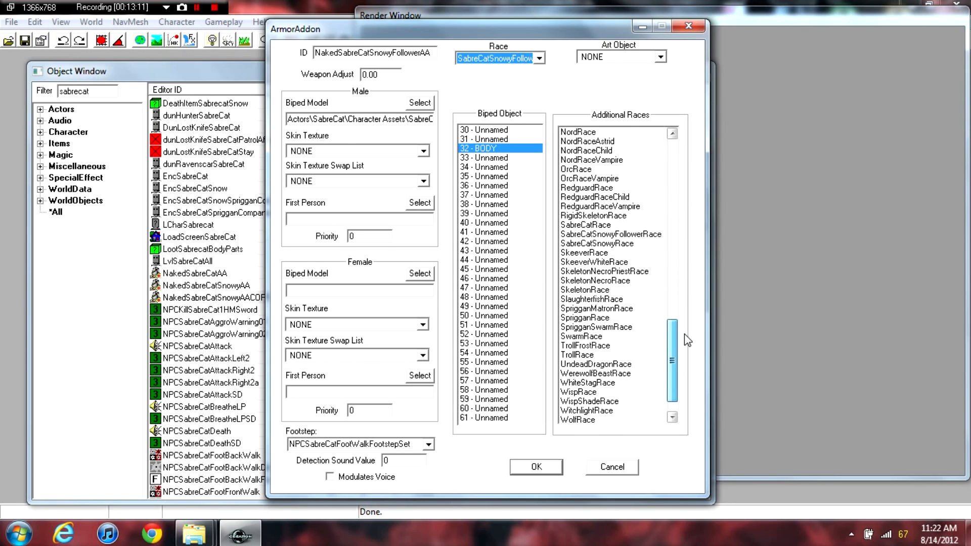
click(610, 234)
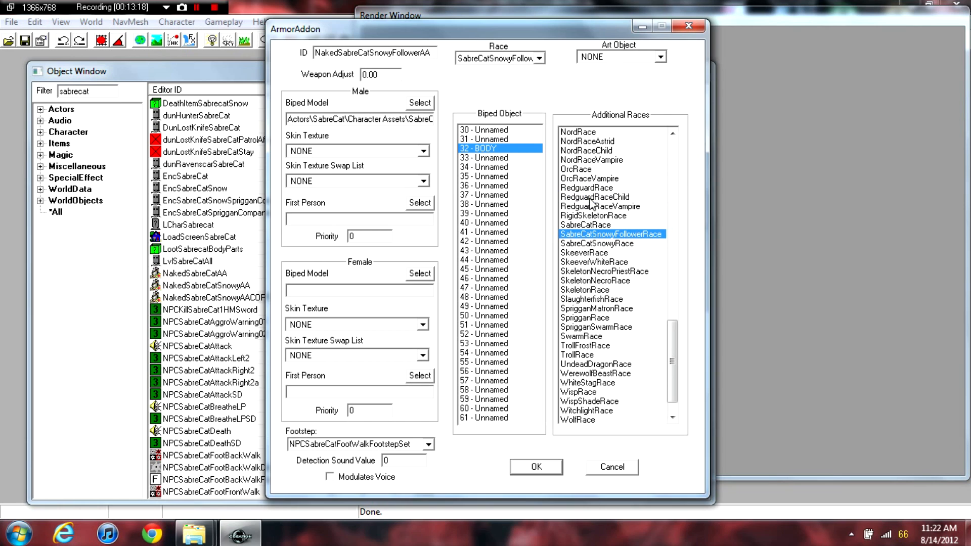
click(521, 468)
click(606, 333)
click(526, 317)
Add the NakedSabreCatSnowyFollowerAA armor addon to the models of SkinSabrecatSnowyFollower and save the skin
drag(706, 283, 695, 445)
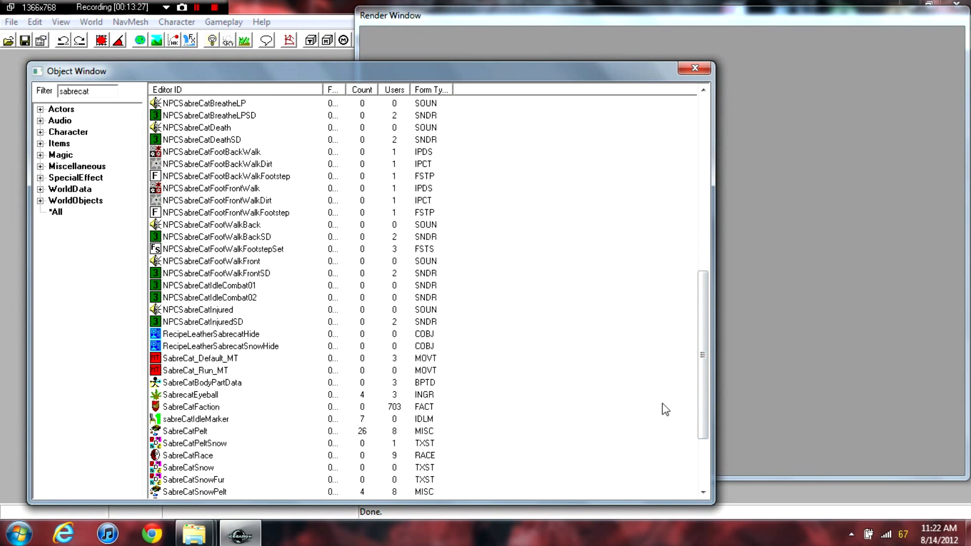
drag(706, 387, 703, 460)
double_click(205, 455)
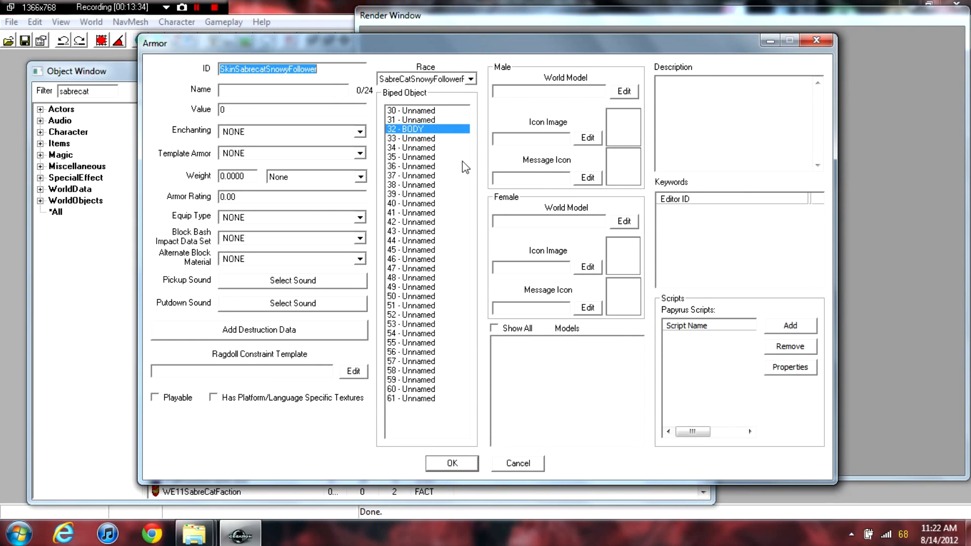
right_click(561, 382)
click(573, 387)
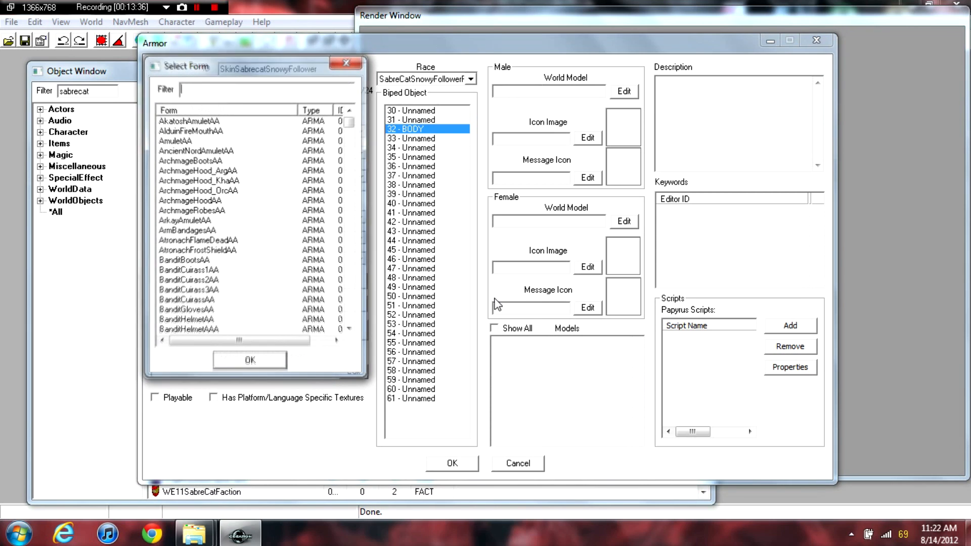
drag(347, 122, 348, 217)
drag(348, 212, 351, 274)
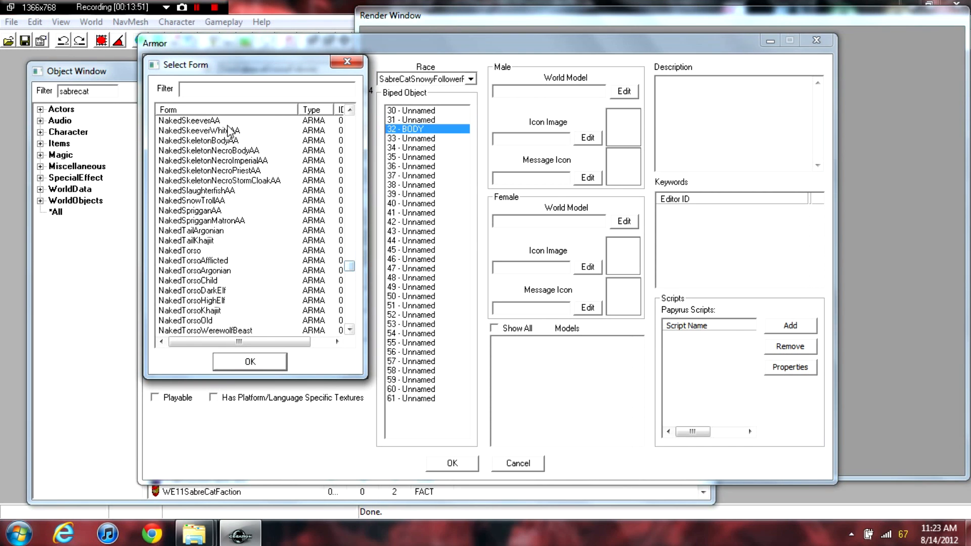
click(350, 110)
click(350, 110)
click(350, 110)
click(350, 109)
click(350, 110)
click(350, 110)
click(350, 110)
click(246, 183)
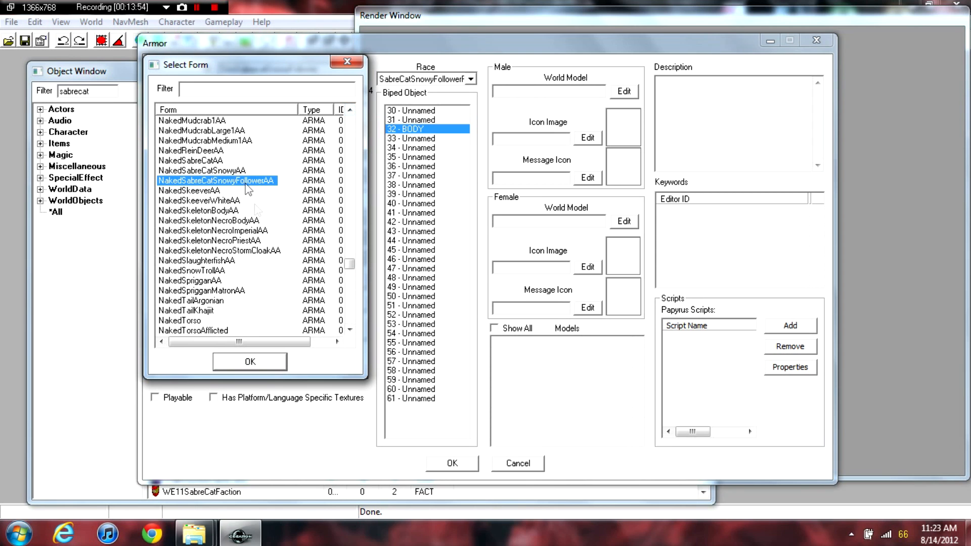
click(272, 368)
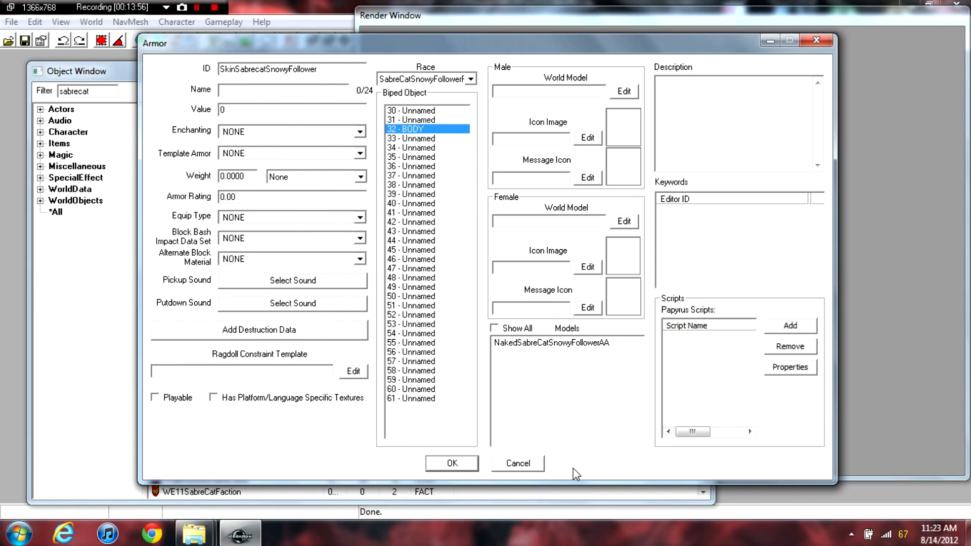
click(450, 464)
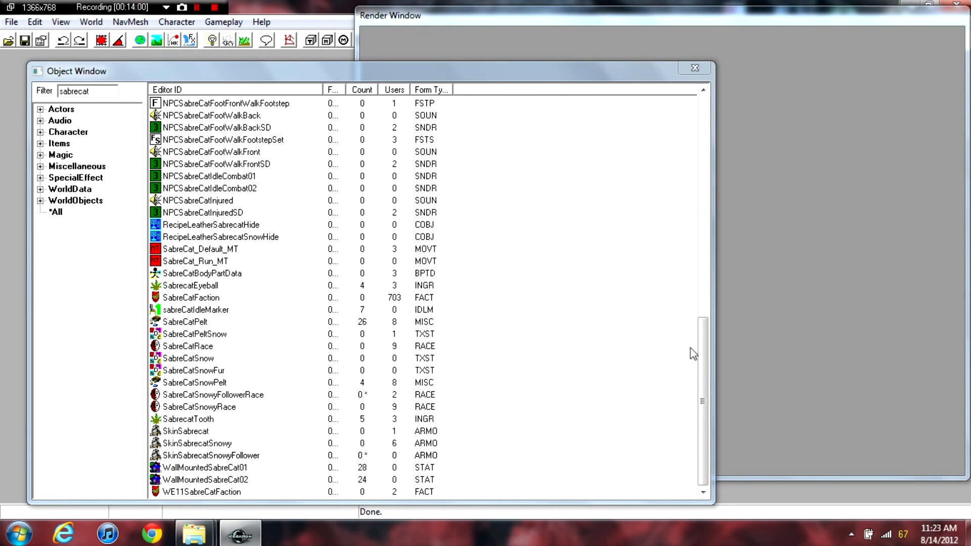
Set the race of the CUSTEncSabreCatFollowerSnow actor to SabreCatSnowyFollowerRace and turn on its full preview
drag(699, 355, 715, 129)
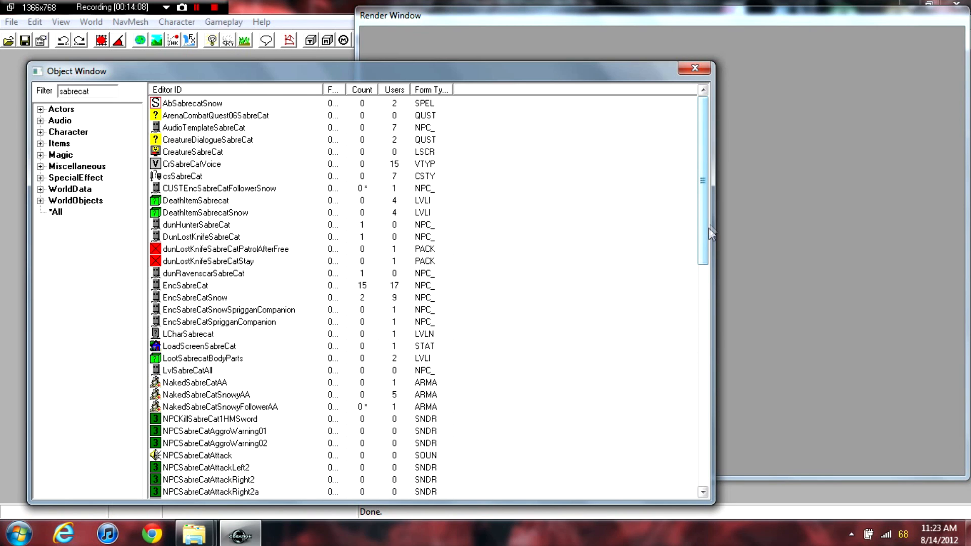
drag(707, 221, 714, 313)
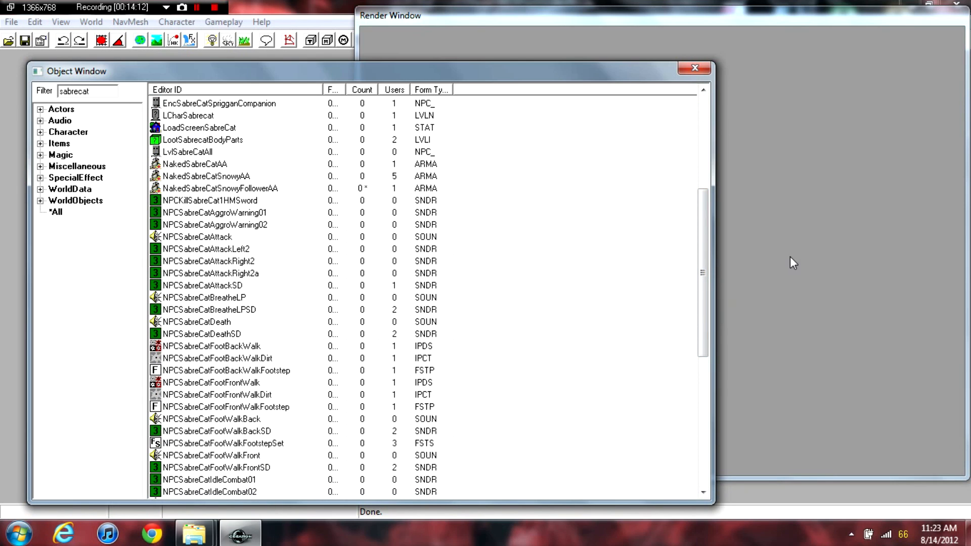
drag(707, 241, 721, 96)
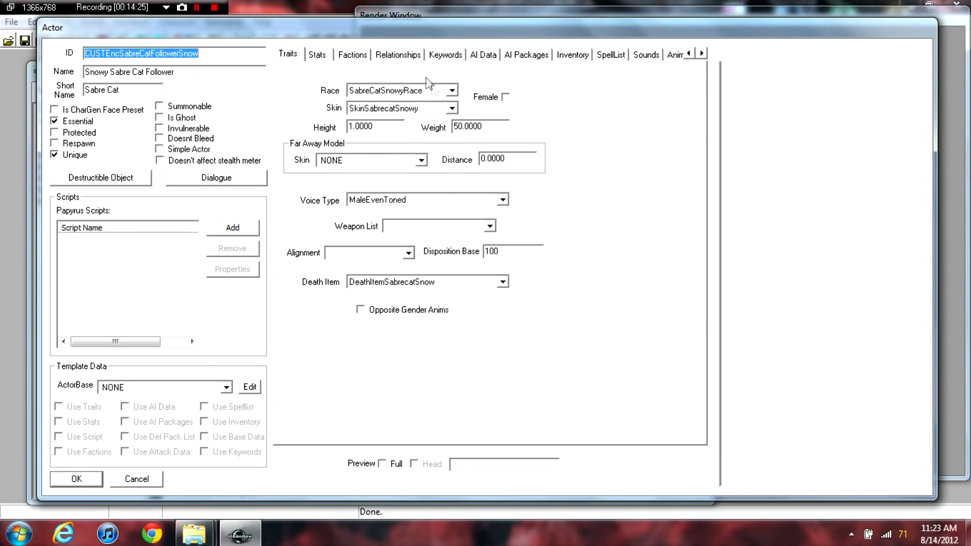
click(429, 86)
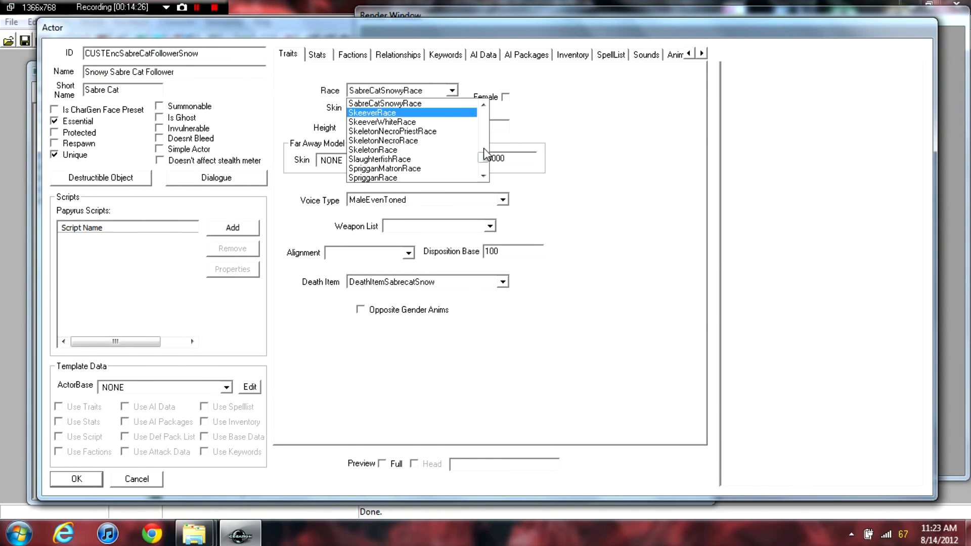
scroll(483, 131, up, 3)
click(395, 103)
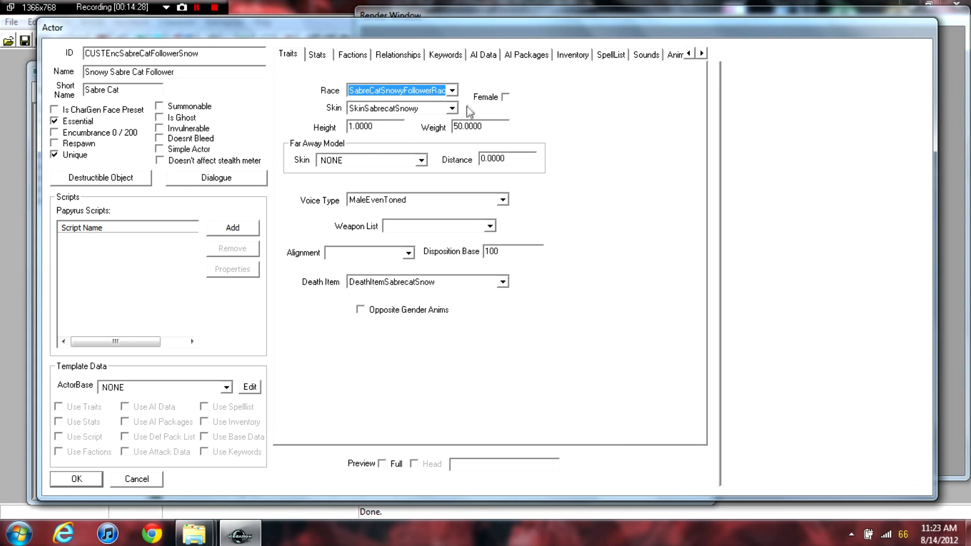
click(382, 464)
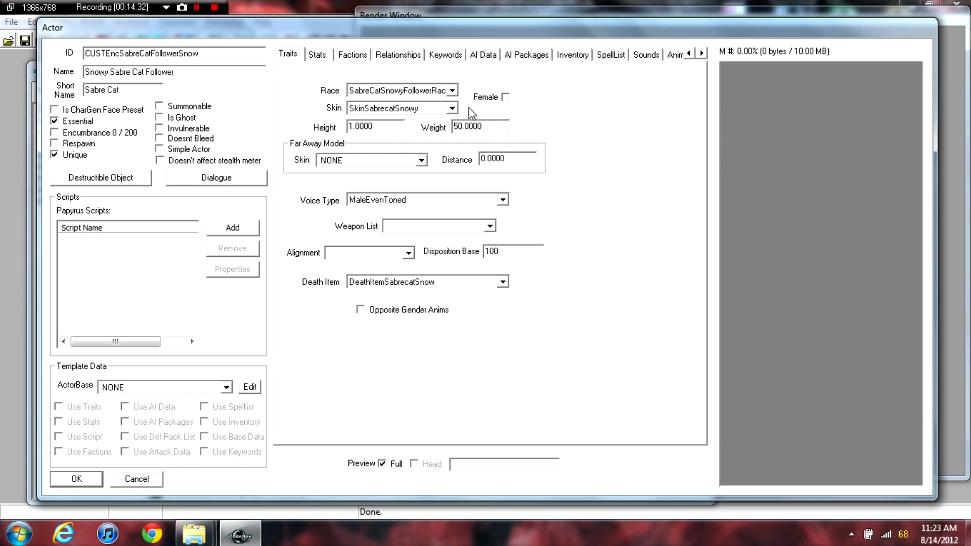
Assign SkinSabrecatSnowyFollower as the actor's skin, inspect the preview and save the actor
click(451, 108)
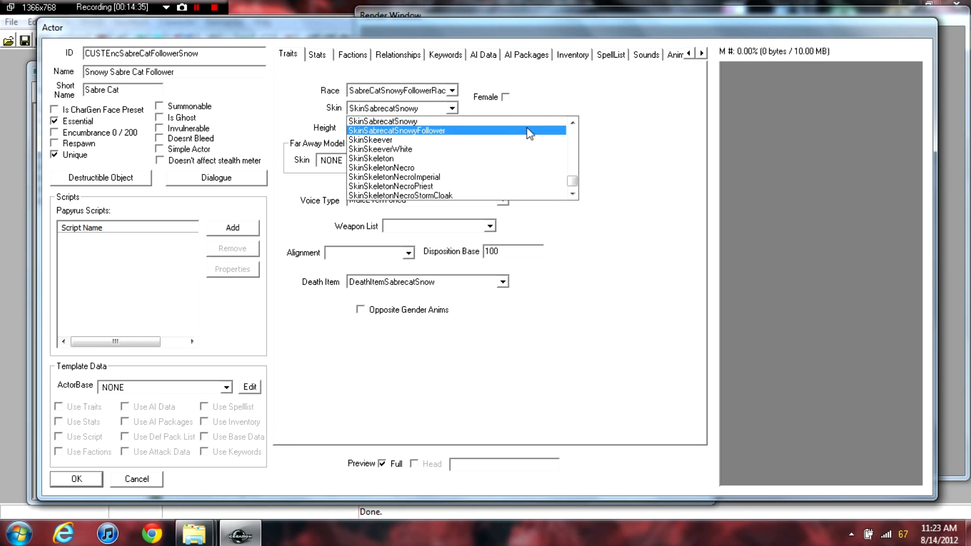
click(529, 130)
drag(819, 277, 740, 308)
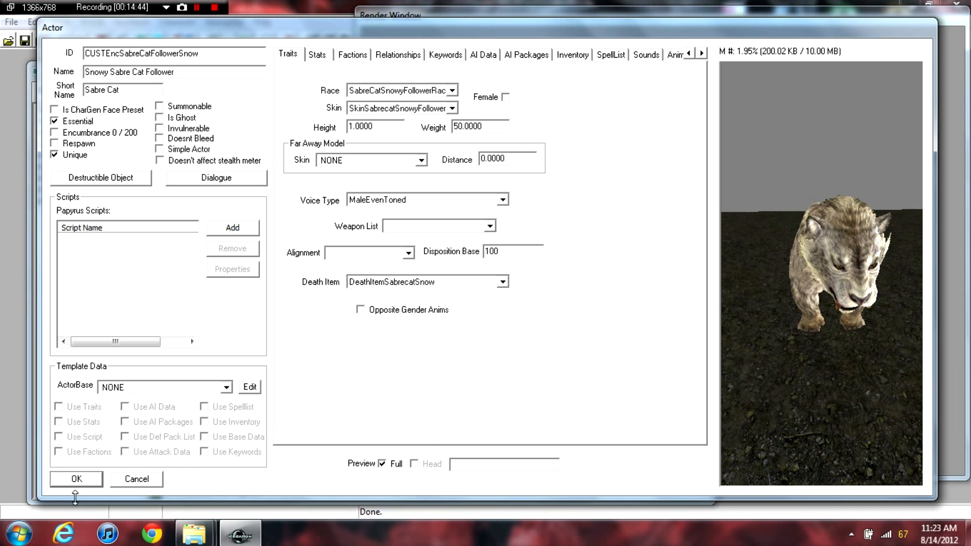
click(76, 478)
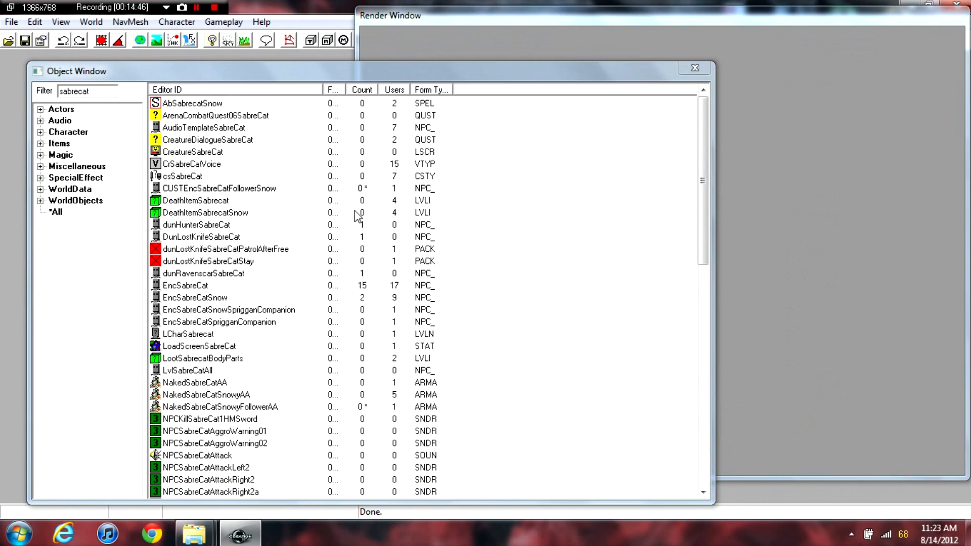
Check the settings and model of SkinSabrecatSnowyFollower and close it without changes
drag(703, 237, 710, 444)
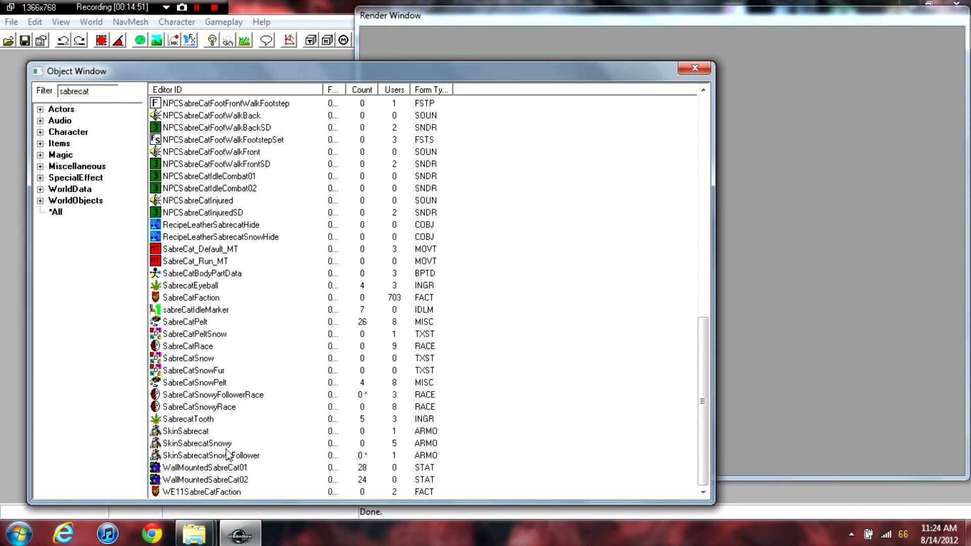
double_click(256, 455)
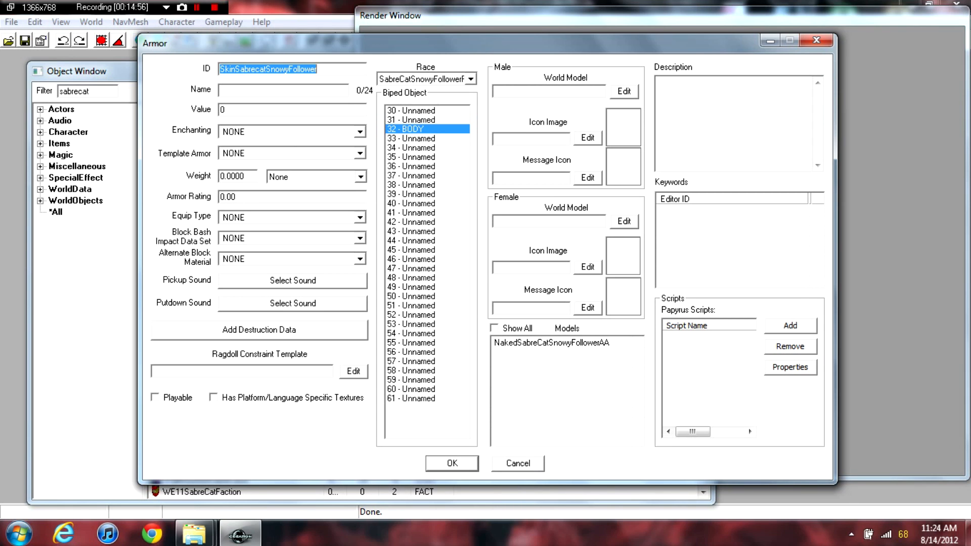
click(237, 197)
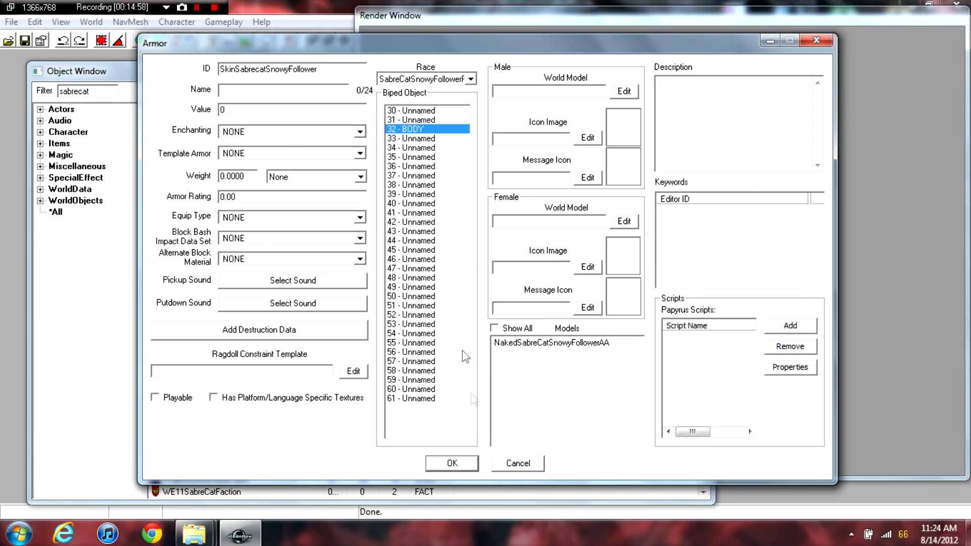
click(503, 464)
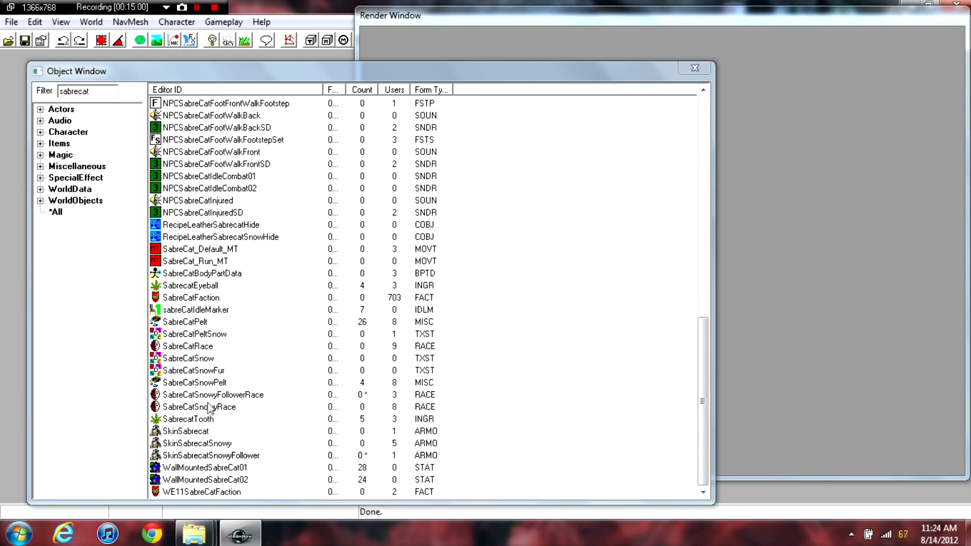
Raise the skill bonuses of SabreCatSnowyFollowerRace to 20 for One-handed and 30 for Sneak
double_click(211, 398)
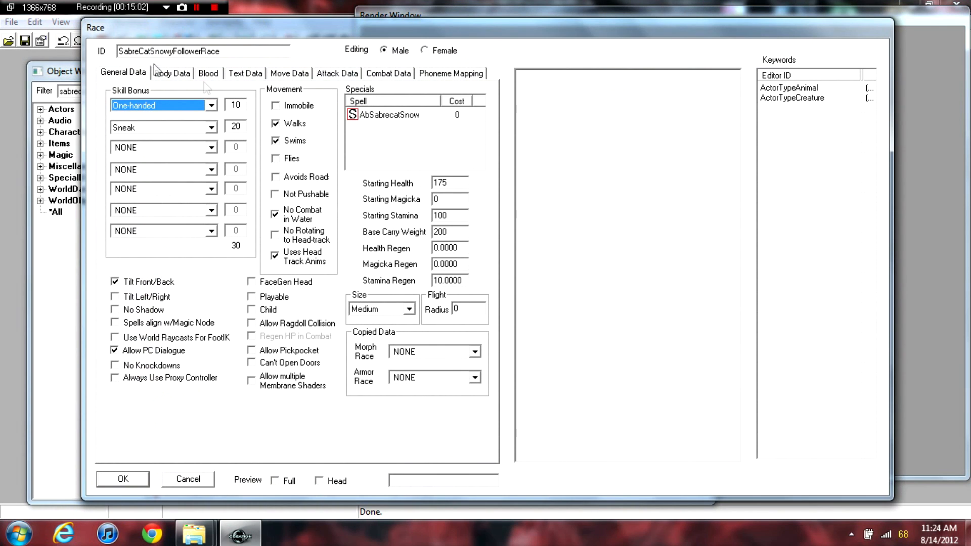
click(216, 107)
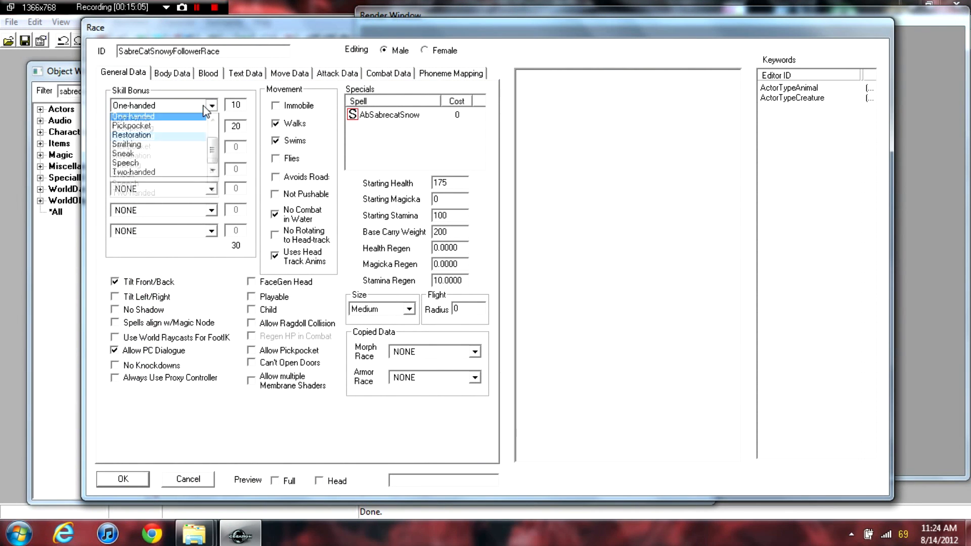
click(215, 105)
click(212, 107)
click(213, 107)
key(Tab)
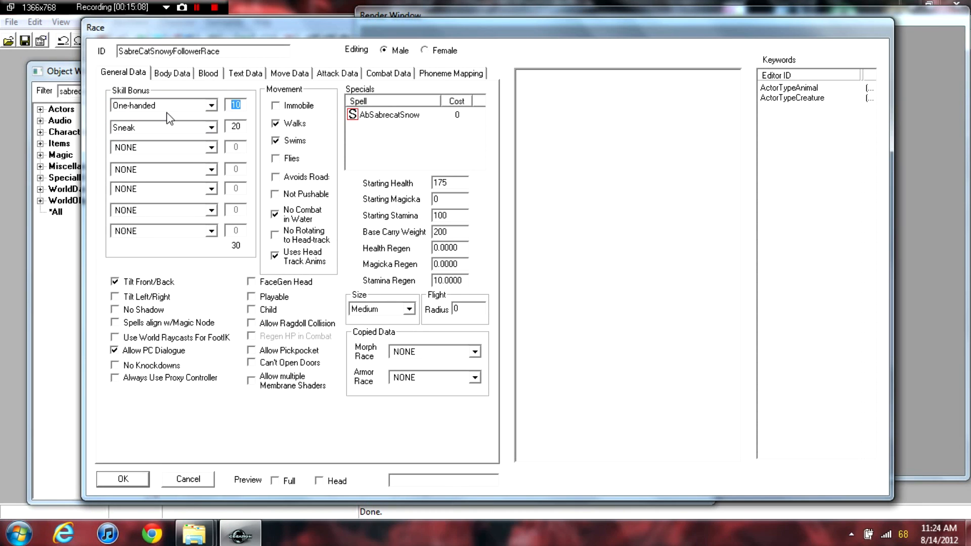
text(20)
key(Tab)
Review the race's attack data and set its starting health to 250, starting stamina to 200 and health regen to 10
click(337, 73)
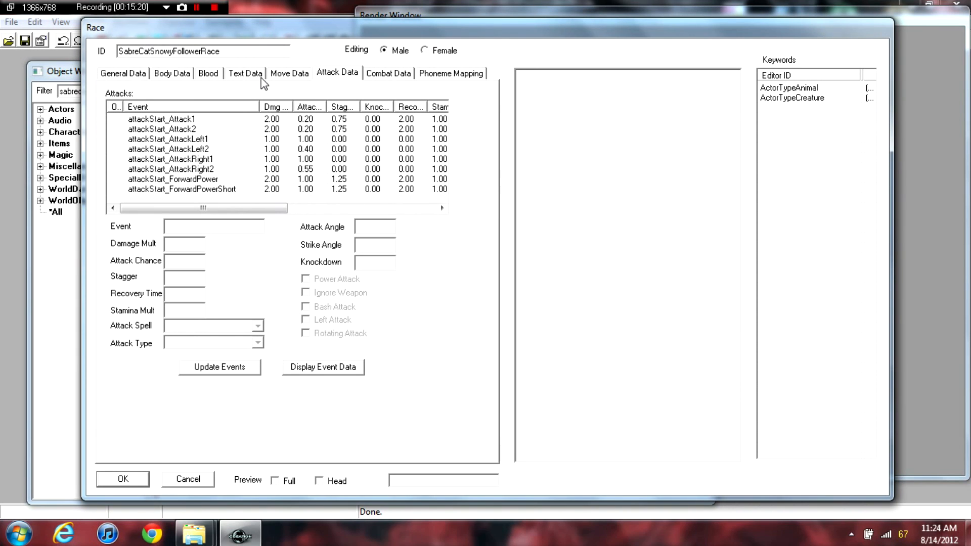
click(132, 74)
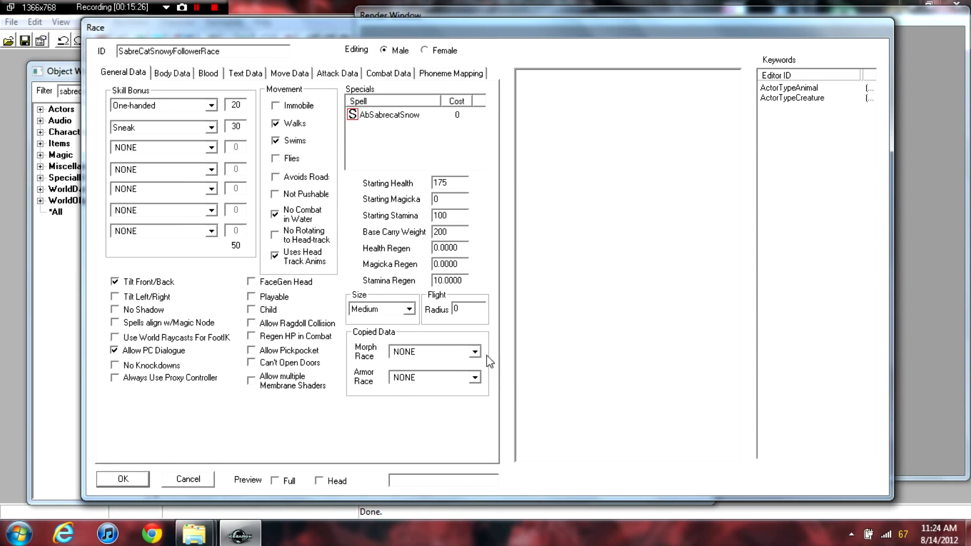
drag(447, 183, 415, 205)
key(Tab)
key(Tab)
key(Tab)
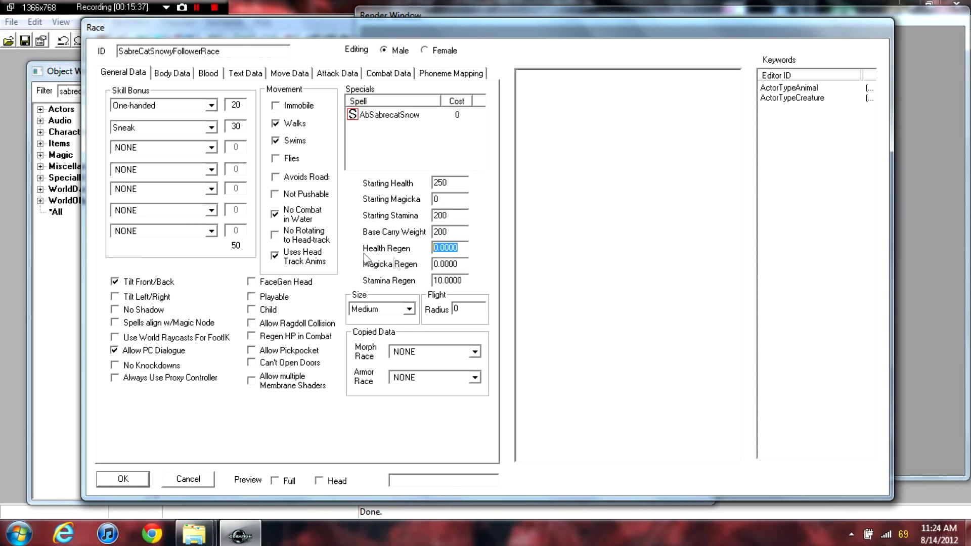
text(10)
click(451, 233)
Turn on the race's full preview and assign SkinSabrecatSnowyFollower as its skin in the body data
click(275, 480)
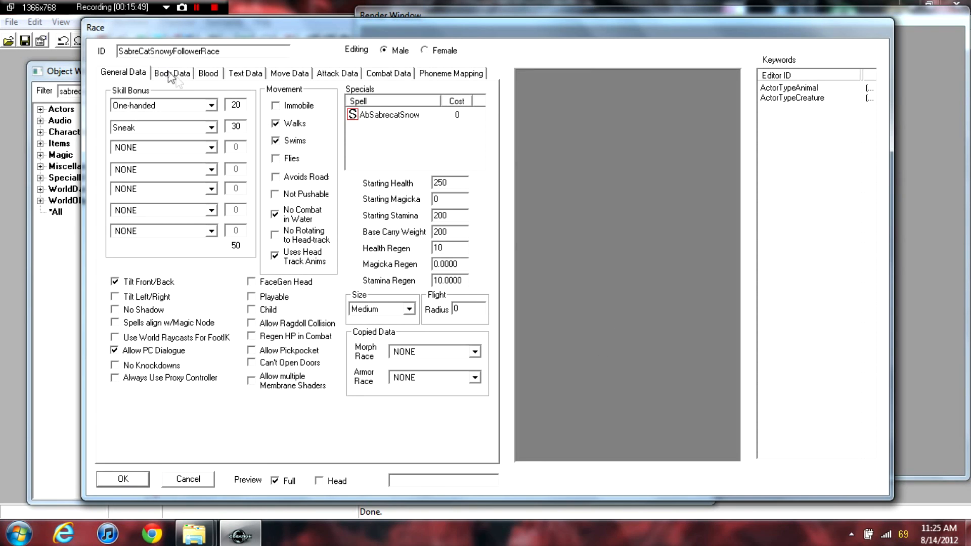
click(280, 75)
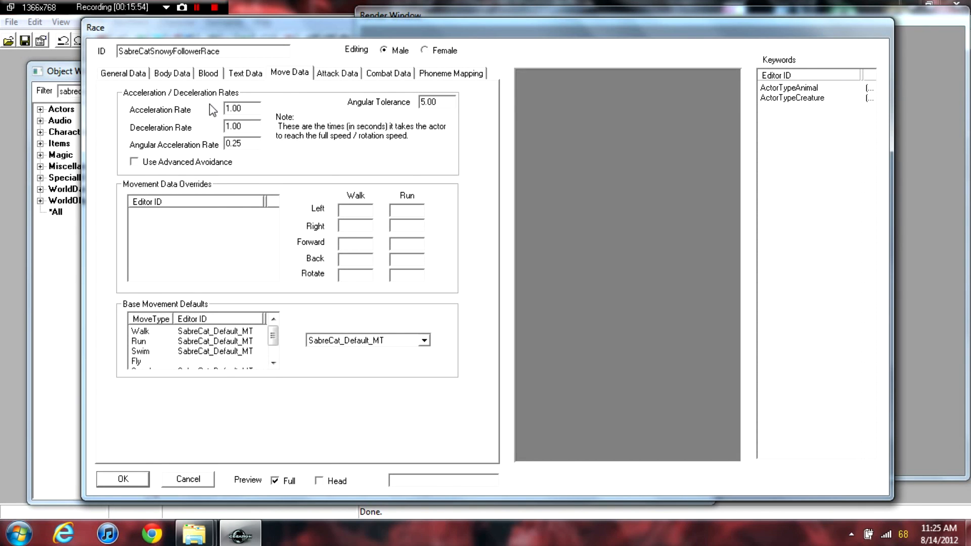
click(177, 74)
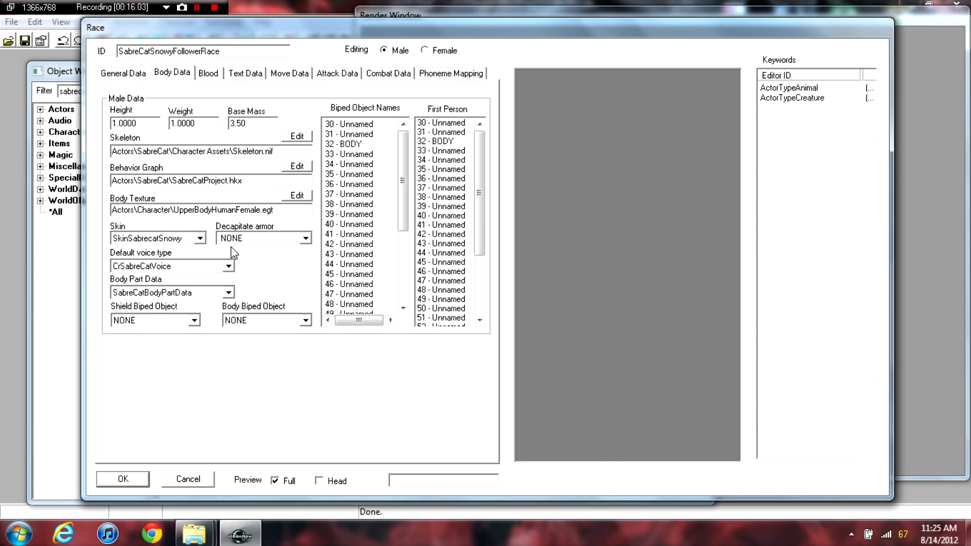
click(200, 238)
click(202, 260)
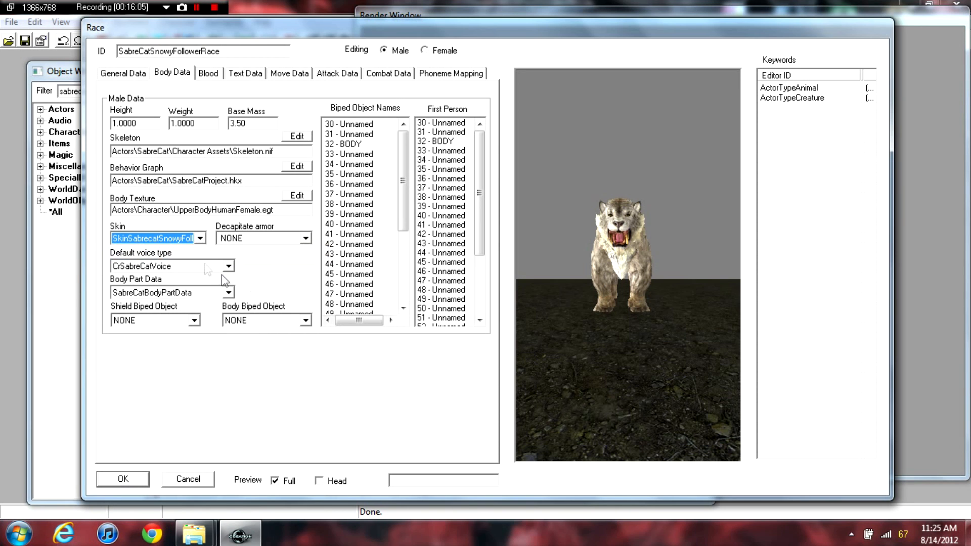
Inspect the race's skin in the preview, set its default voice type to MaleEvenToned and confirm the race settings
drag(646, 280, 525, 309)
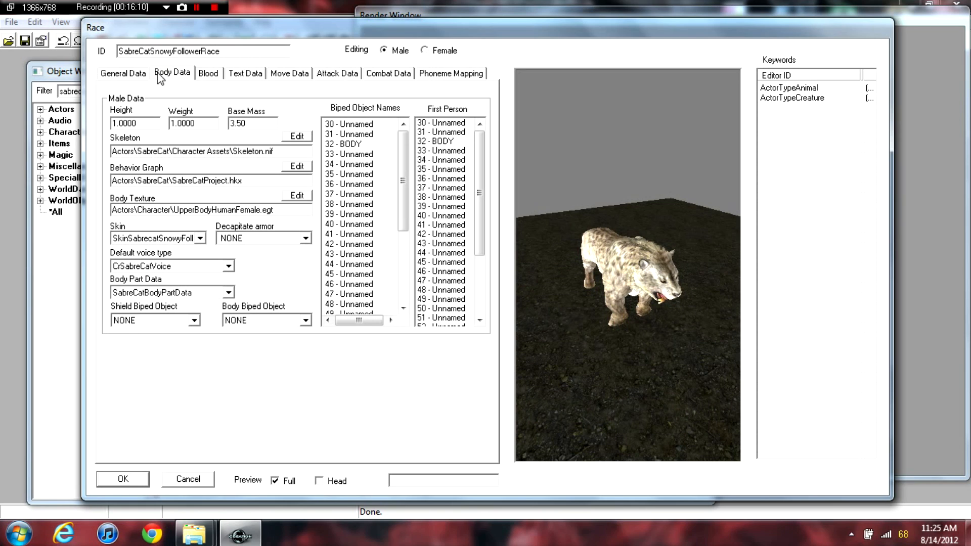
click(201, 238)
click(201, 238)
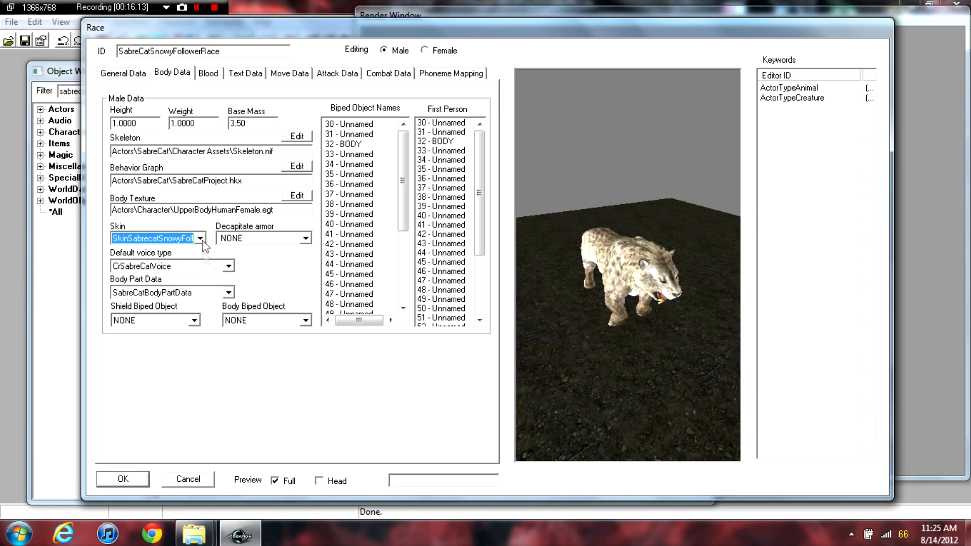
click(229, 267)
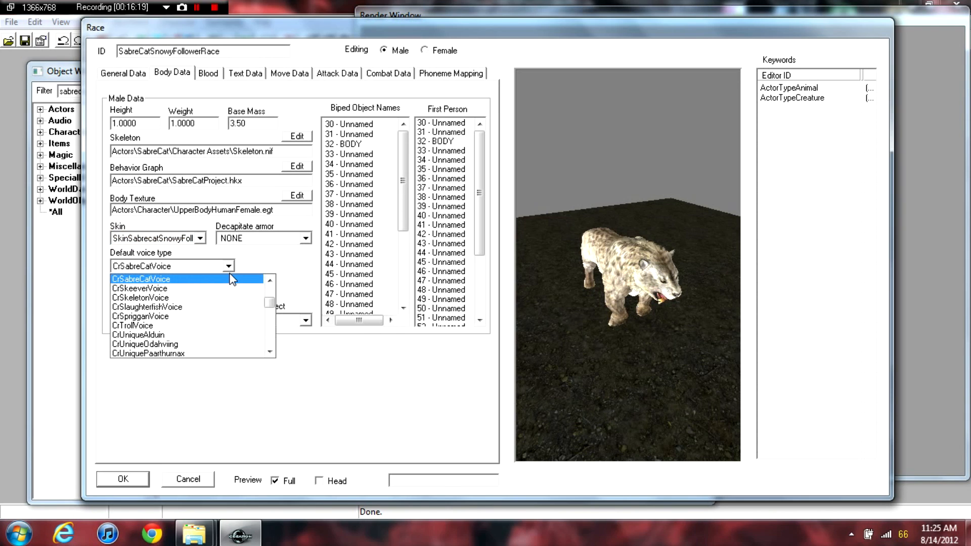
drag(271, 303, 268, 329)
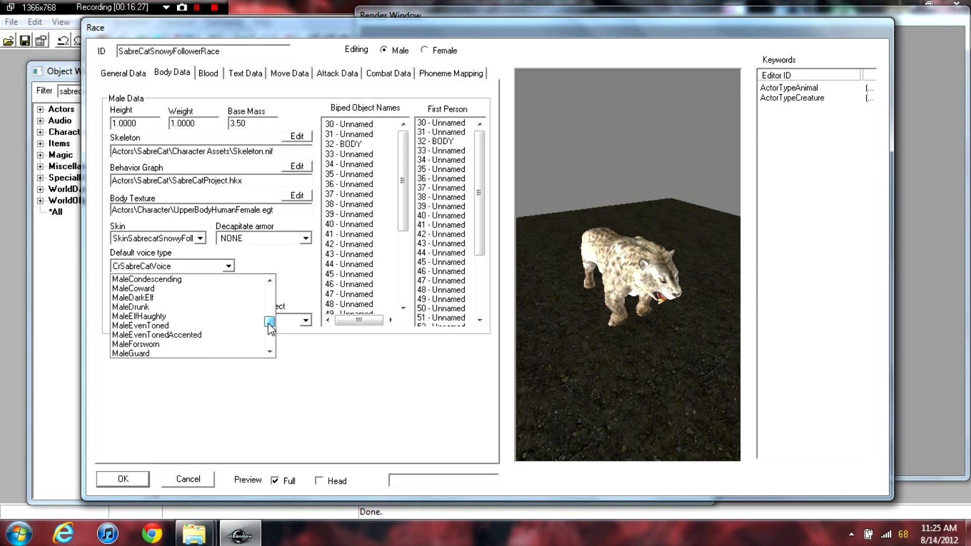
click(229, 325)
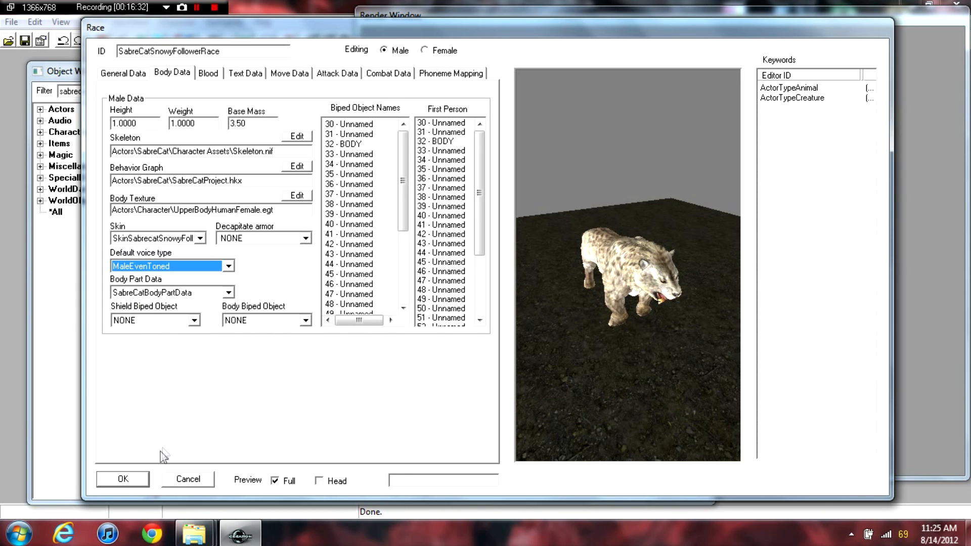
click(132, 478)
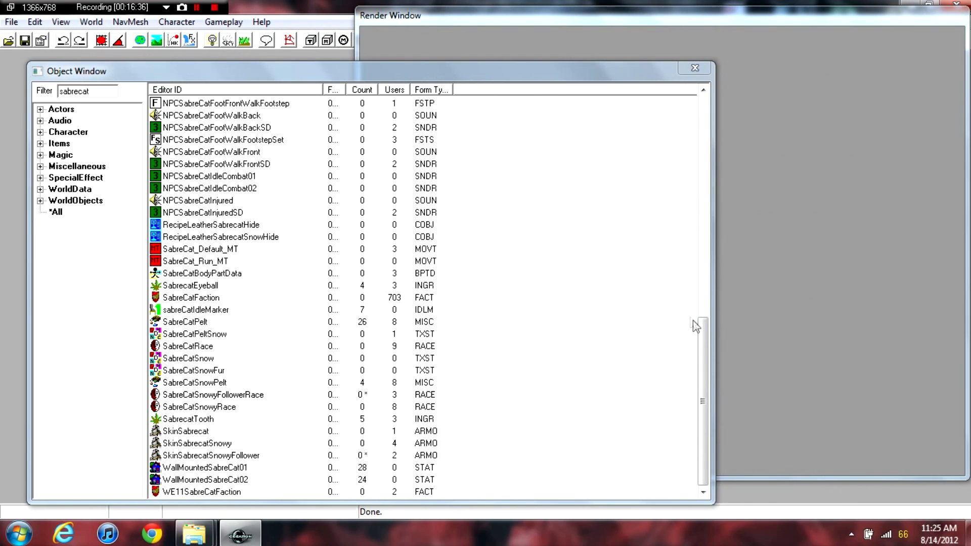
Reopen SabreCatSnowyFollowerRace, review its data pages and its unarmed damage in the combat data, and accept the dialog
drag(699, 375, 695, 381)
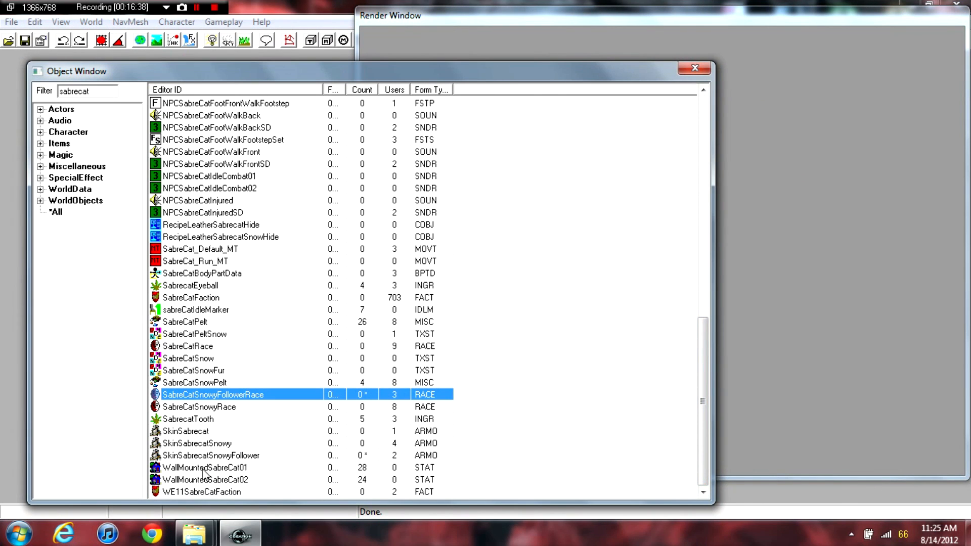
double_click(202, 396)
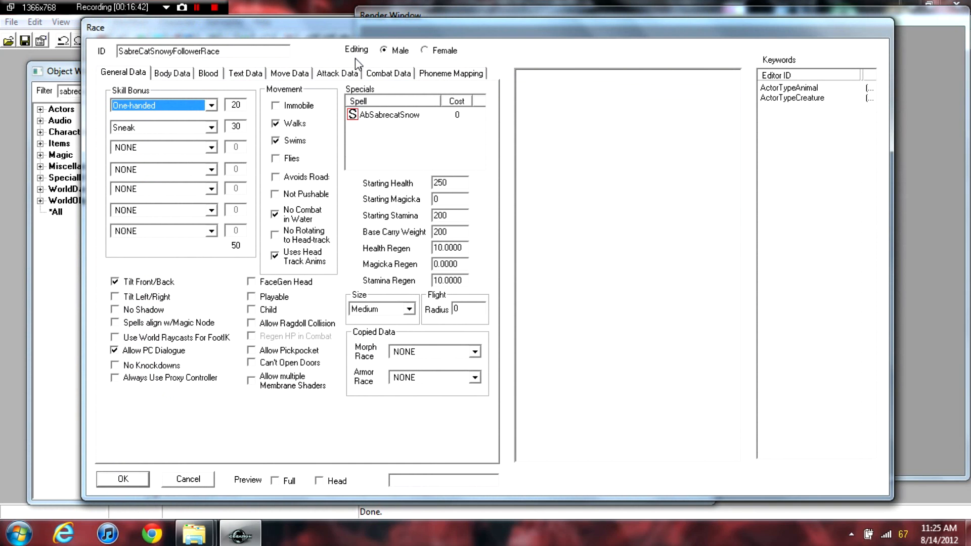
click(181, 74)
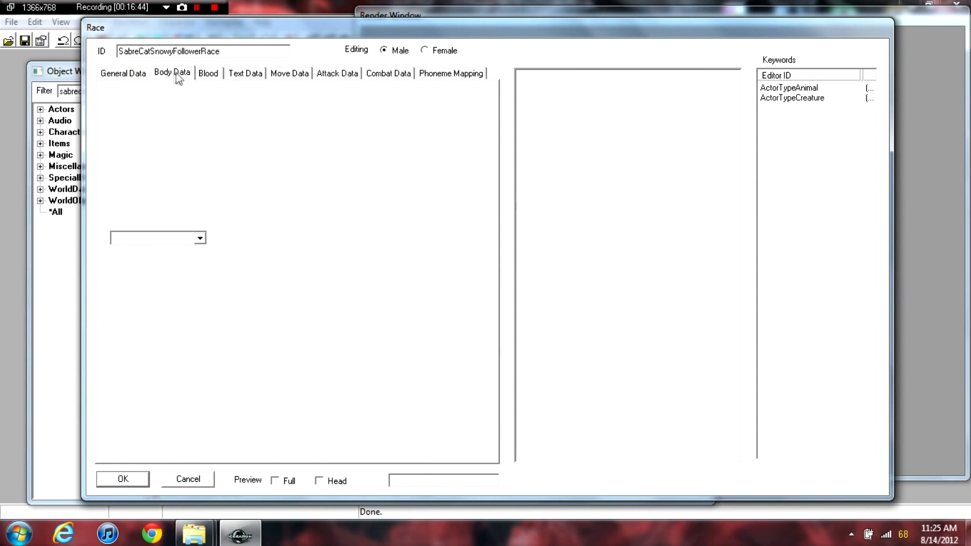
click(216, 75)
click(283, 75)
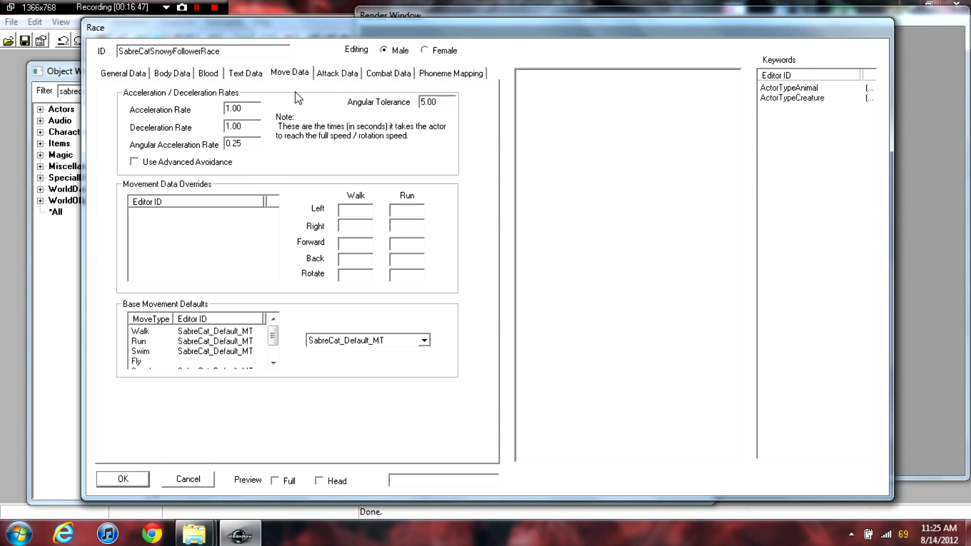
click(349, 74)
click(388, 74)
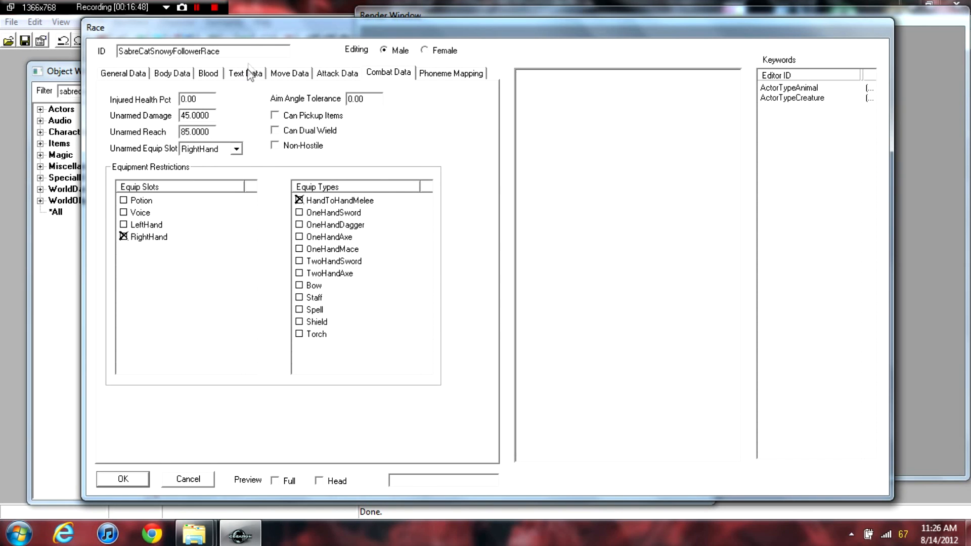
drag(209, 115, 159, 116)
click(191, 115)
key(shift+Home)
click(123, 481)
Rearrange the Object and Render windows and bring Cell View with its interior cell list to the front
mouse_move(155, 74)
mouse_down()
mouse_move(310, 55)
mouse_move(139, 71)
mouse_up()
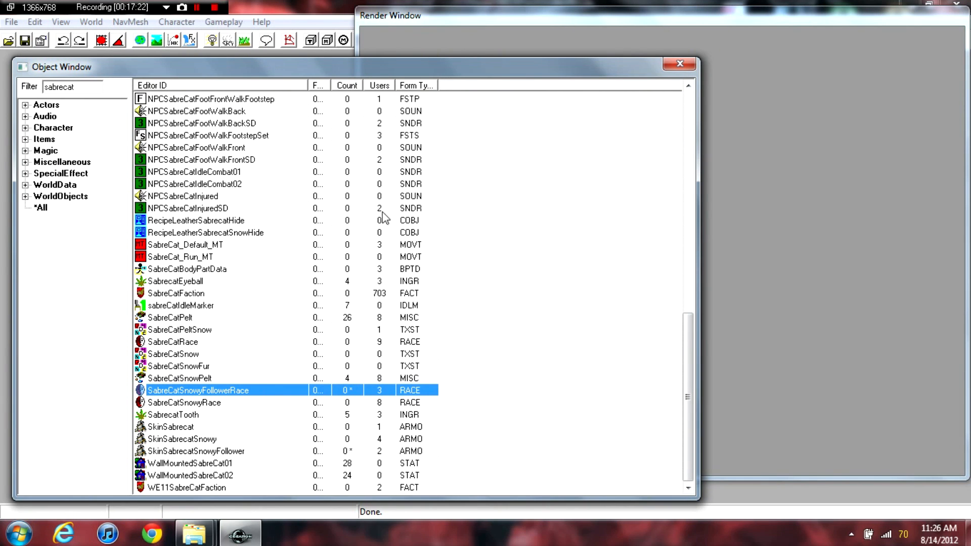
drag(683, 368, 678, 133)
click(182, 185)
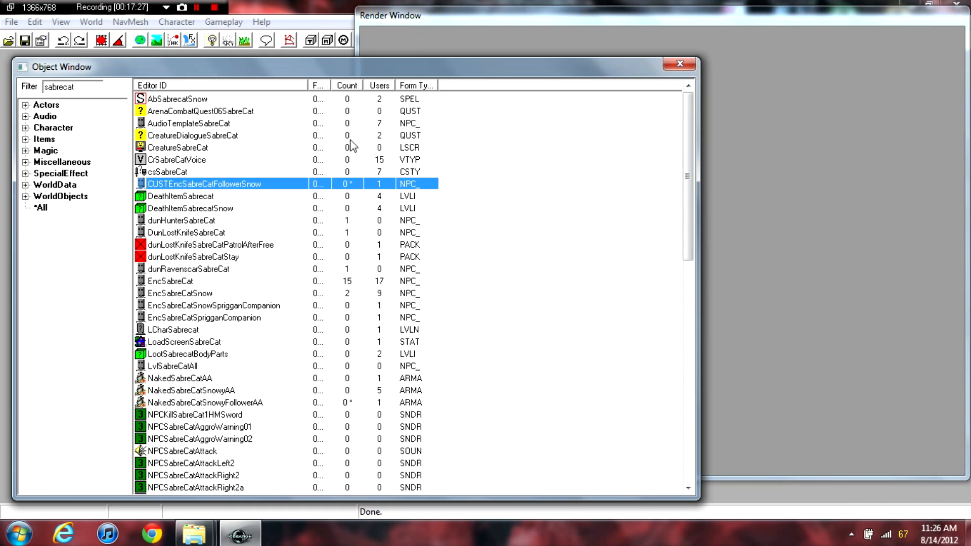
click(414, 16)
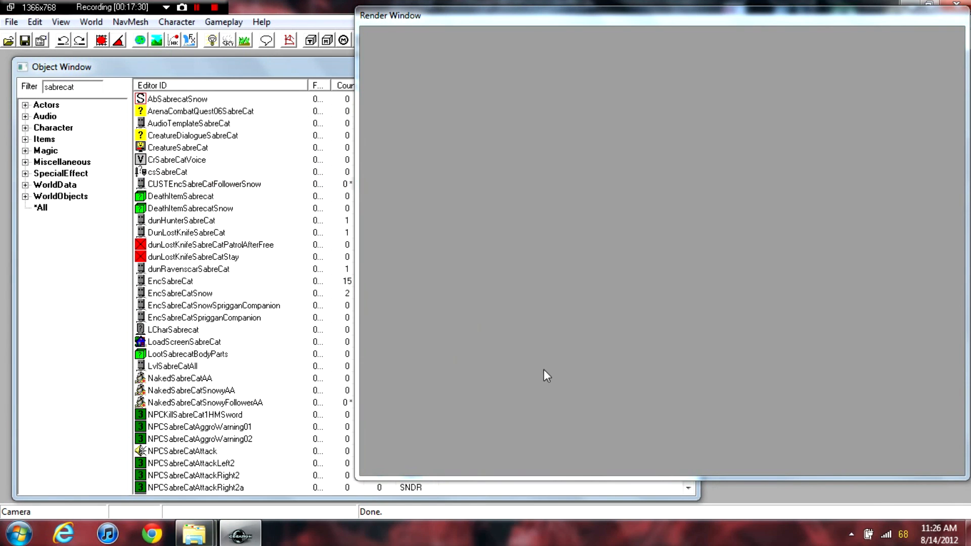
drag(660, 17, 611, 379)
click(792, 145)
click(473, 291)
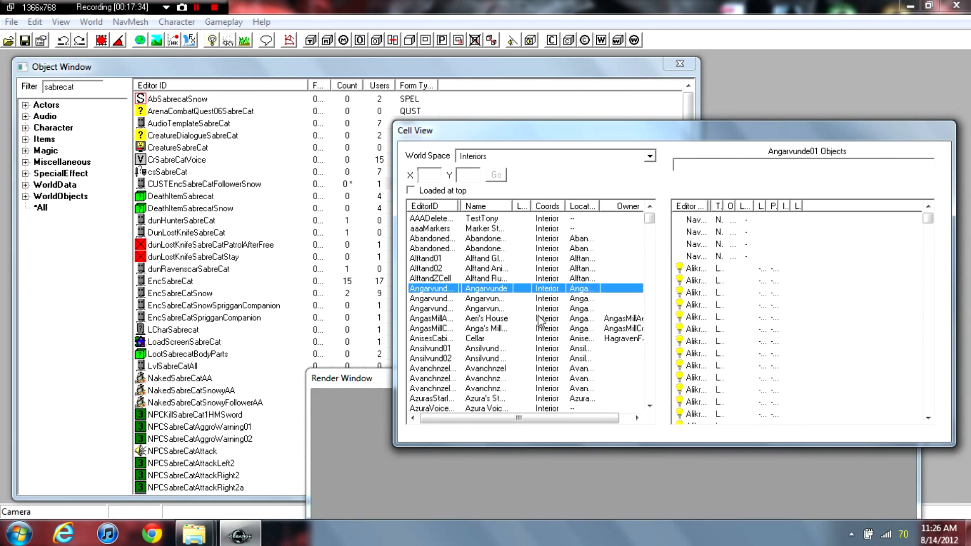
Load the WhiterunBelethorsGeneralGoods interior cell
text(wh)
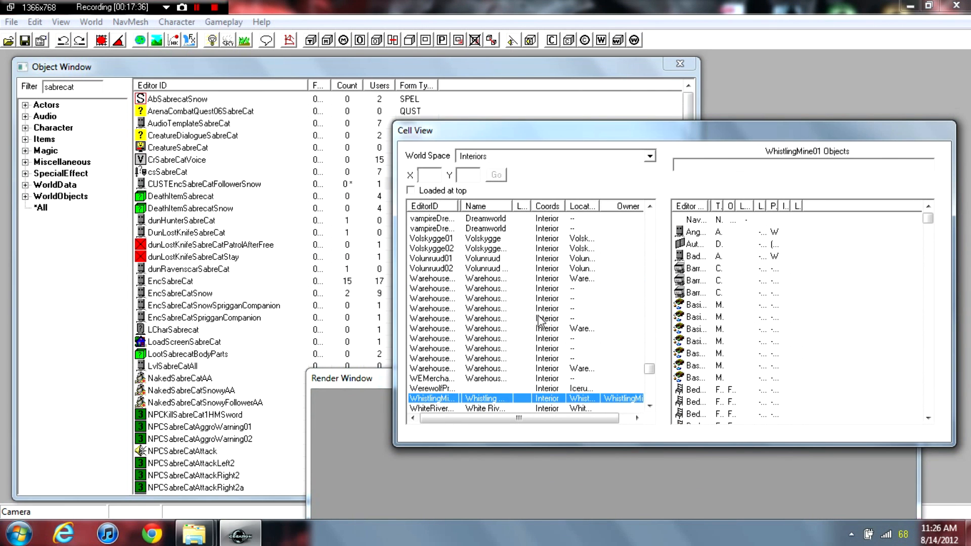
scroll(652, 407, down, 2)
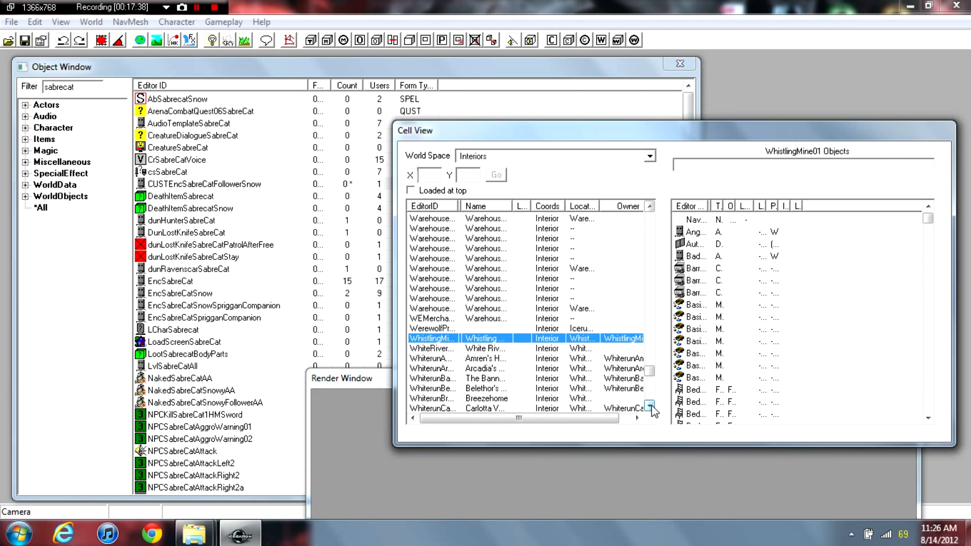
click(541, 398)
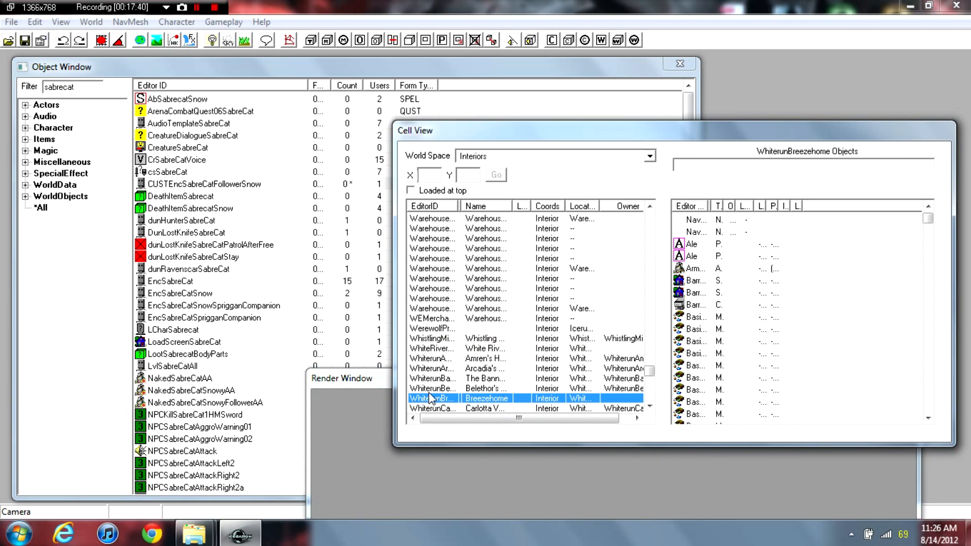
key(Up)
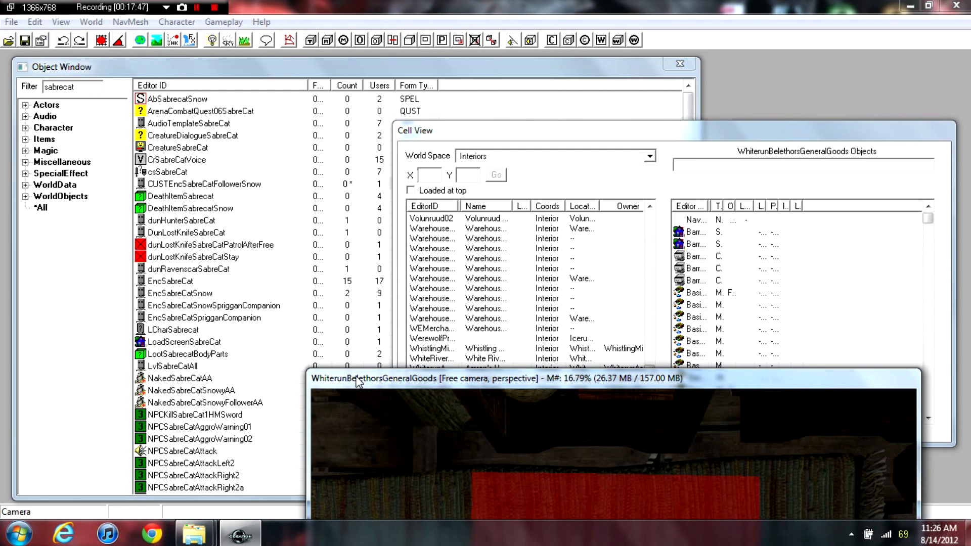
Load the WhiterunBreezehome interior cell, suppressing further texture and animation warnings
click(523, 146)
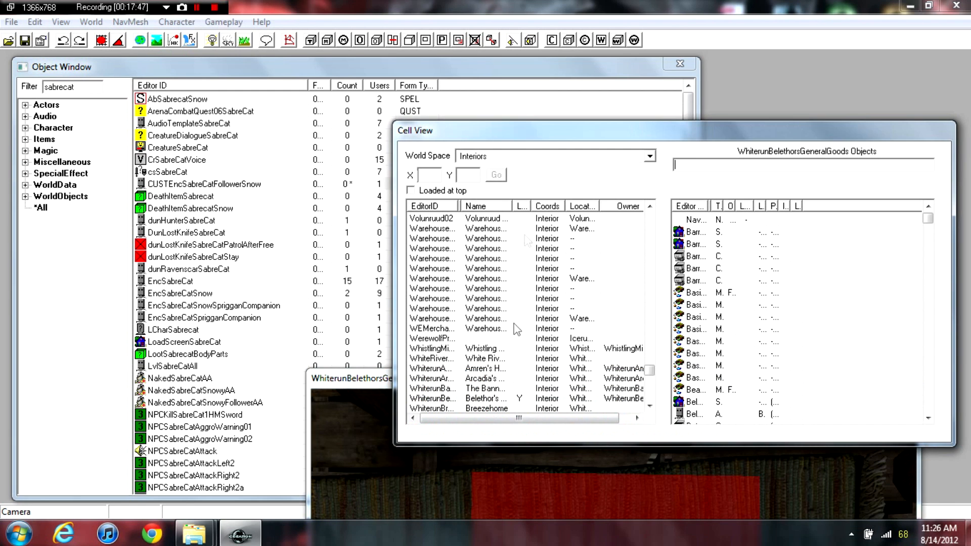
click(650, 407)
click(503, 399)
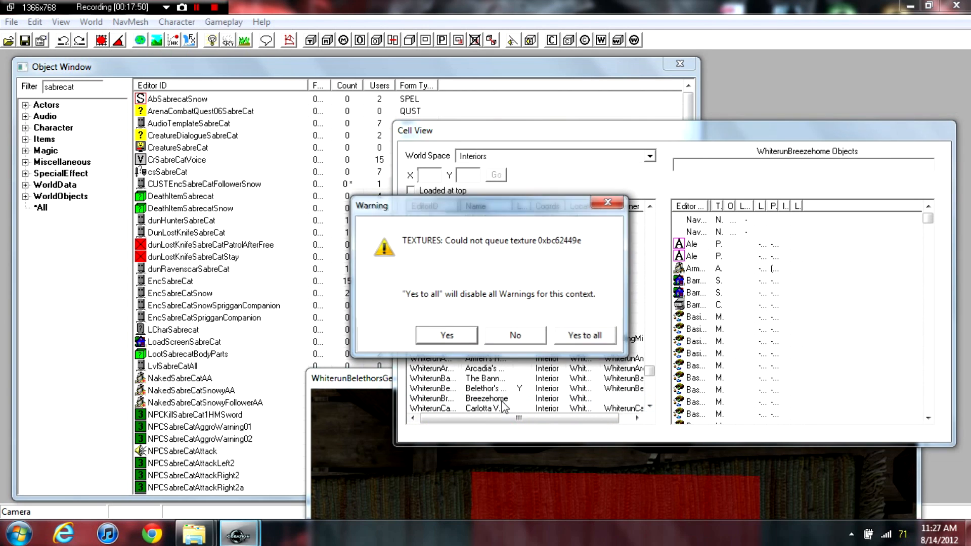
click(580, 338)
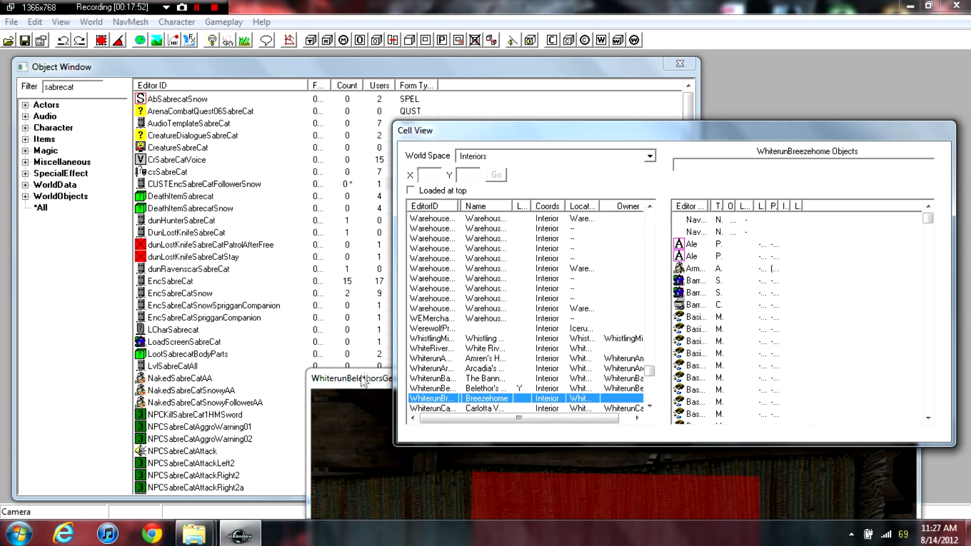
click(650, 338)
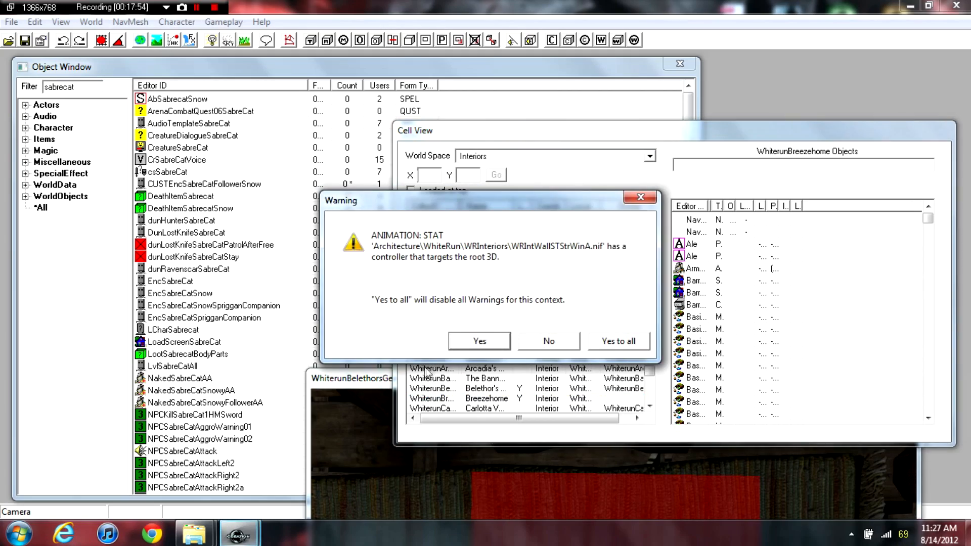
click(631, 340)
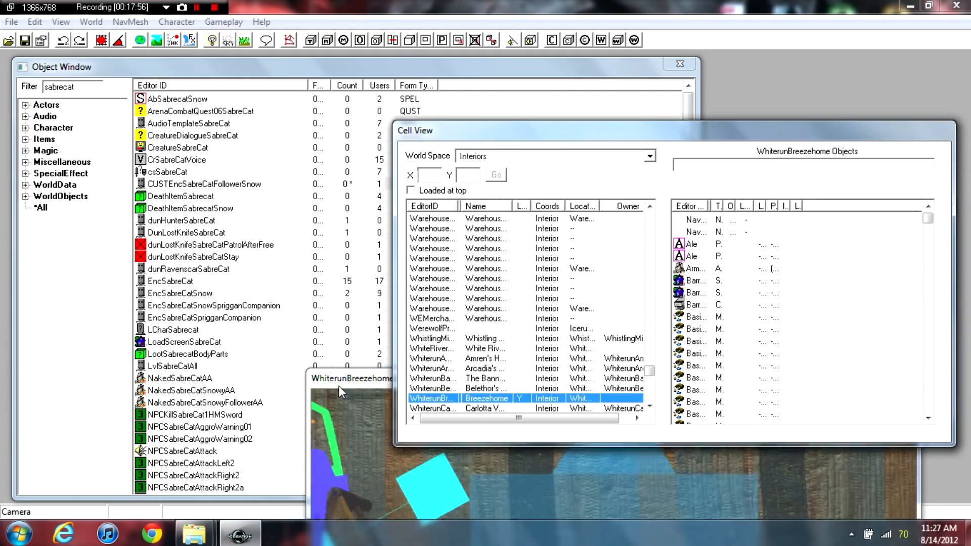
Move the Render Window into full view and hide the markers in WhiterunBreezehome
click(346, 382)
drag(346, 382, 209, 33)
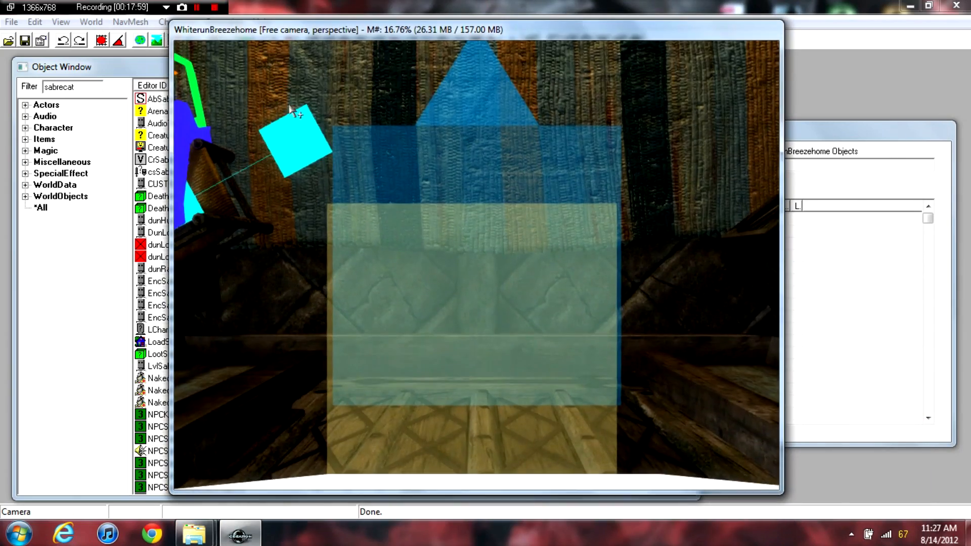
mouse_move(333, 112)
shift+middle_down()
mouse_move(307, 112)
mouse_move(342, 96)
shift+middle_up()
key(m)
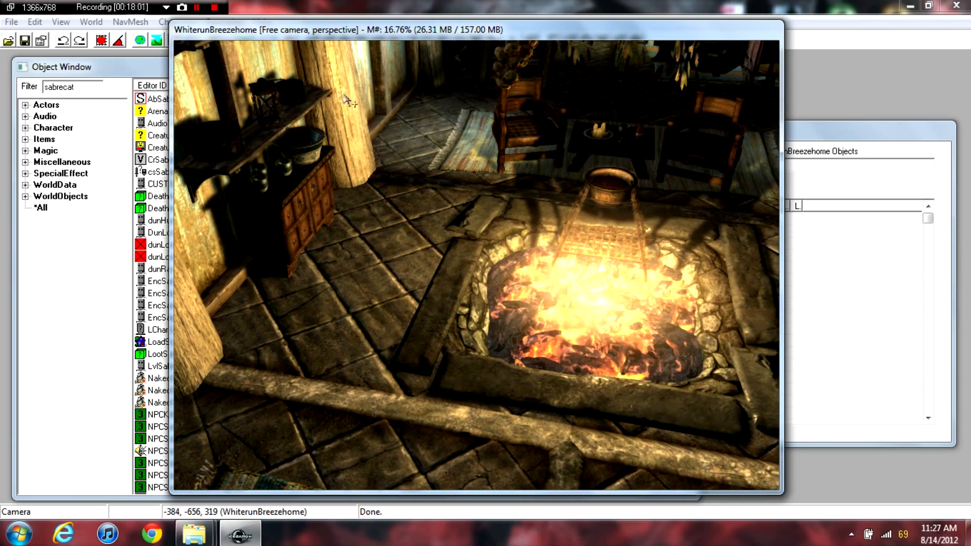
Place CUSTEncSabreCatFollowerSnow on Breezehome's upper wooden floor and position it near the bed and chest
scroll(418, 175, down, 8)
shift+middle_drag(418, 175, 407, 210)
scroll(403, 225, up, 10)
scroll(403, 225, down, 3)
scroll(385, 211, down, 1)
scroll(385, 211, up, 3)
click(110, 251)
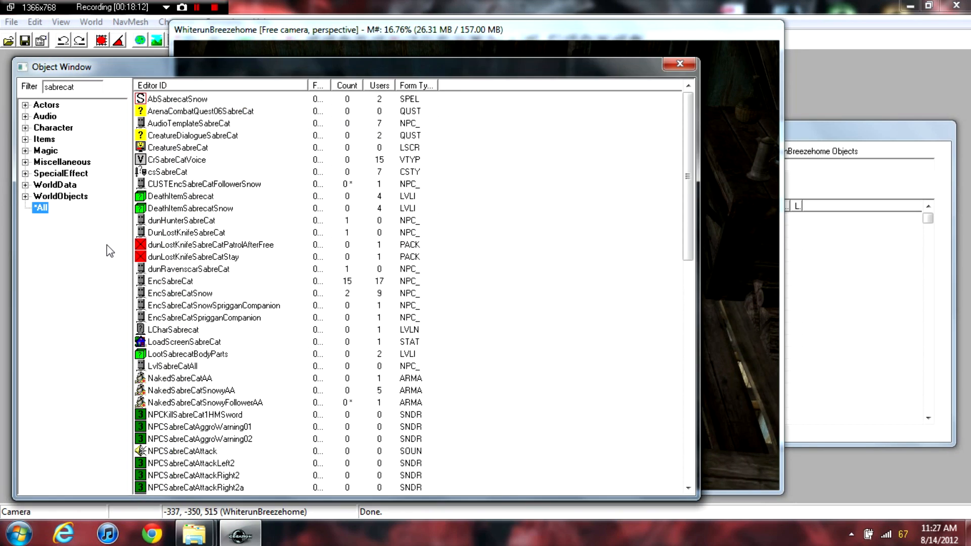
click(178, 183)
drag(232, 62, 3, 61)
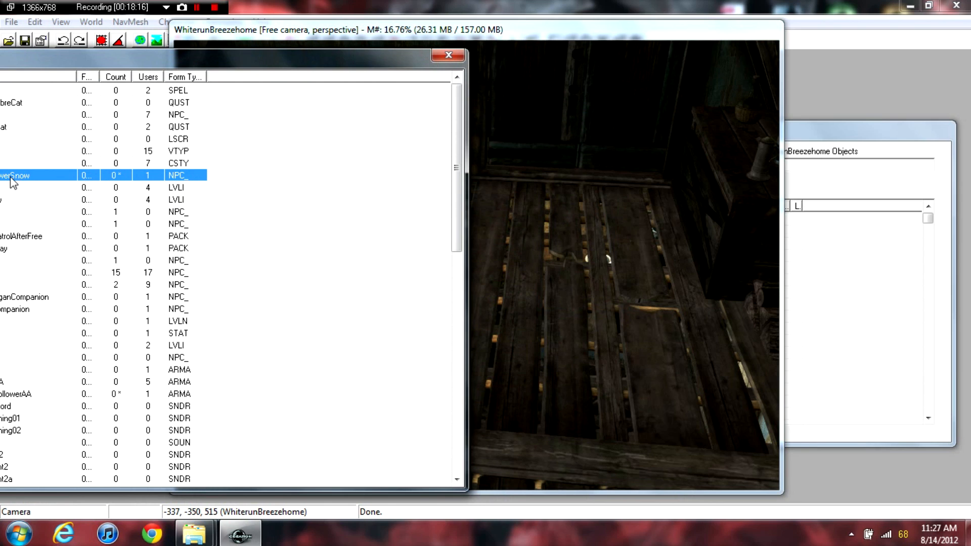
drag(36, 183, 455, 224)
drag(532, 269, 531, 270)
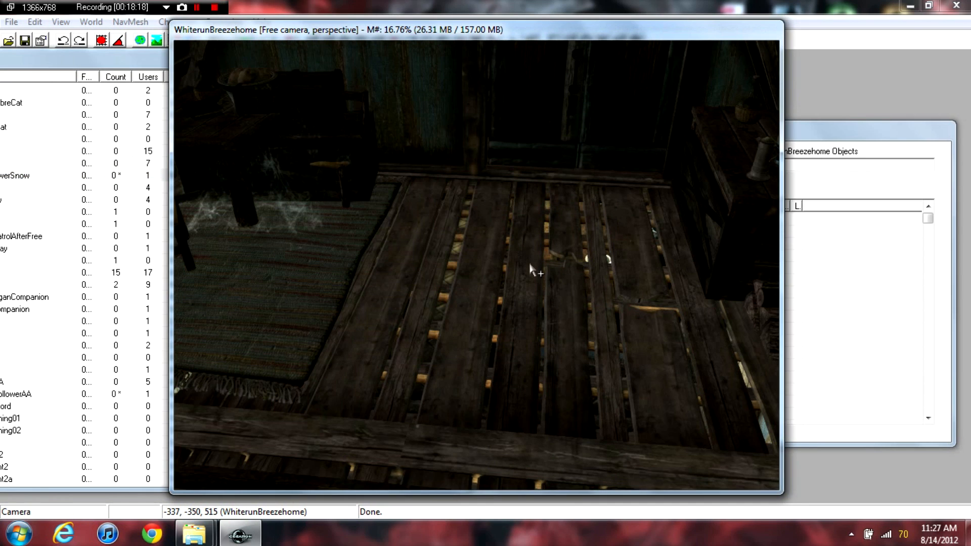
middle_drag(531, 272, 721, 339)
drag(488, 226, 387, 238)
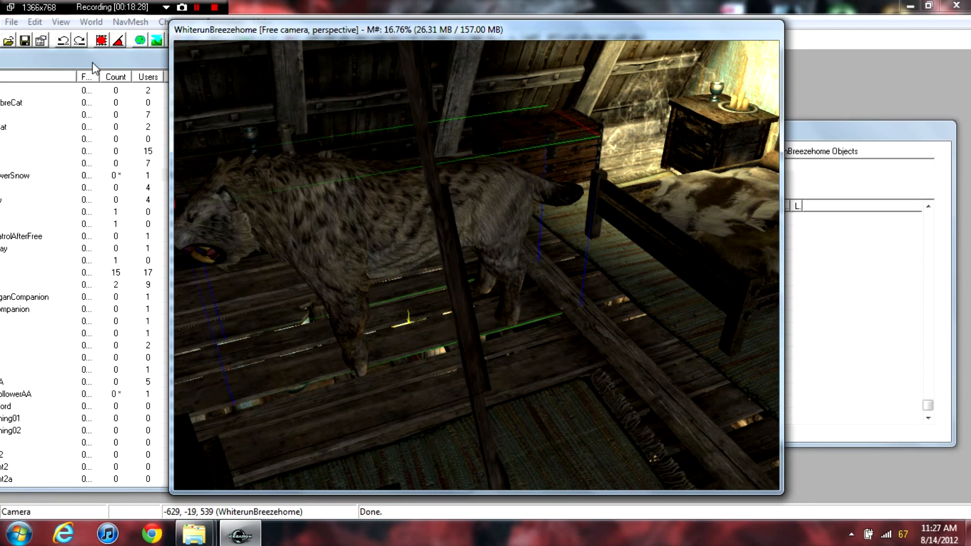
Reopen the CUSTEncSabreCatFollowerSnow actor, turn on its full preview, set its height to 0.8, and save the change
click(131, 175)
drag(78, 68, 790, 107)
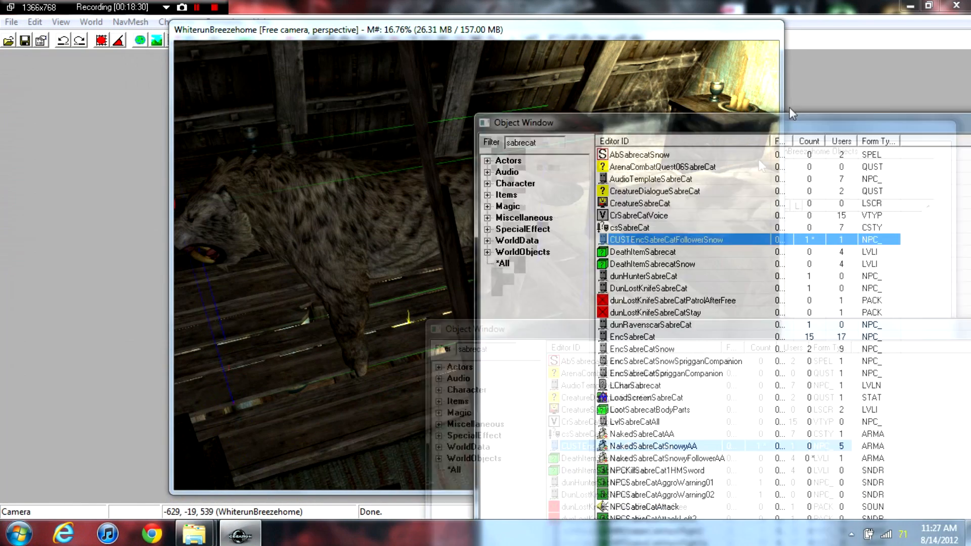
double_click(633, 224)
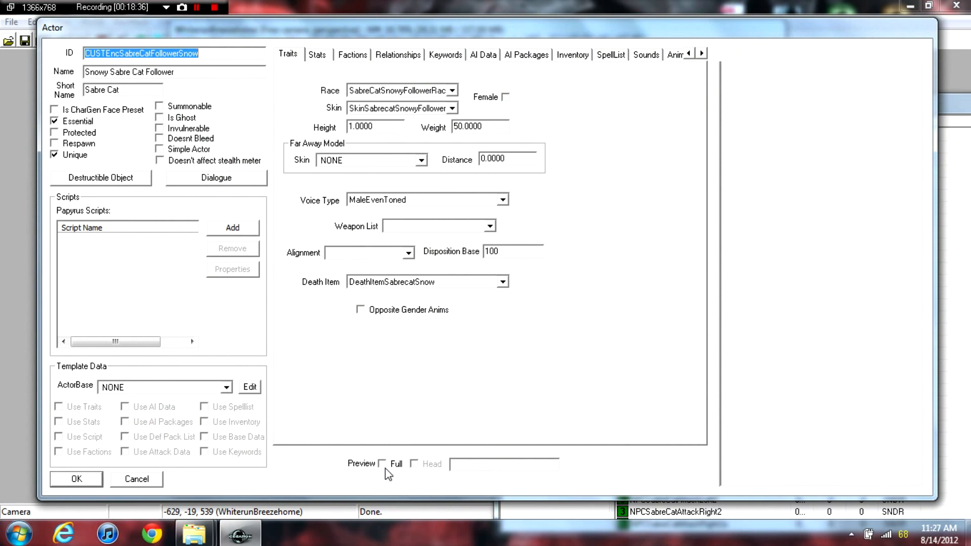
click(382, 464)
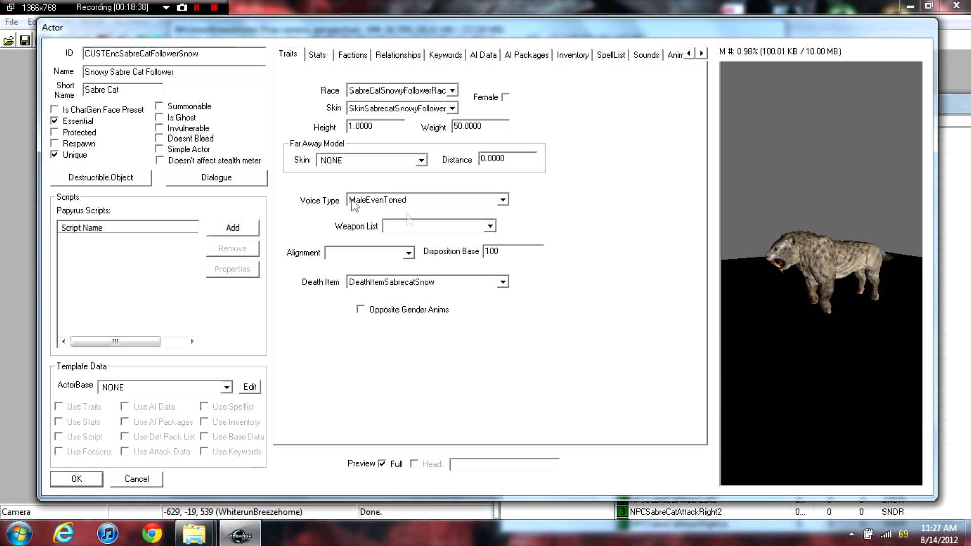
text(.98)
key(BackSpace)
key(BackSpace)
text(8)
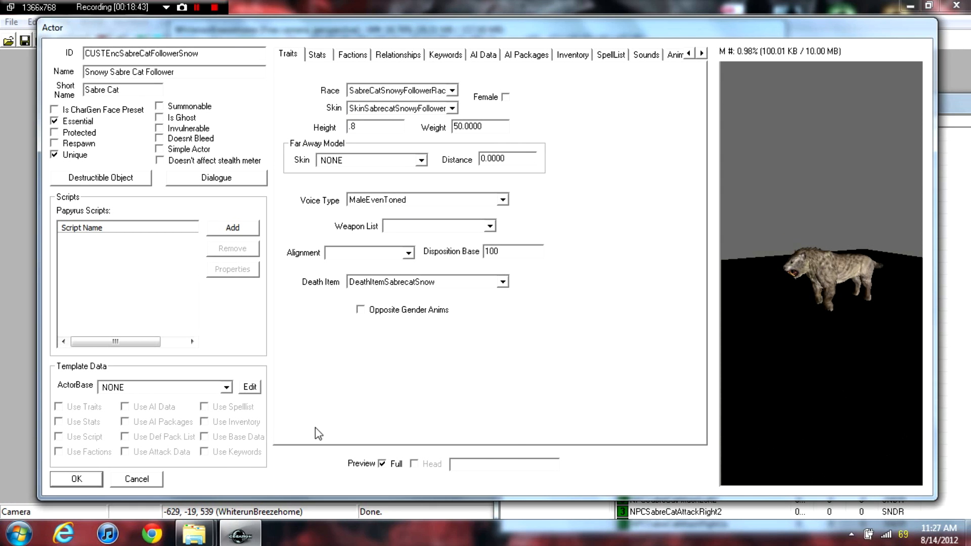
click(84, 478)
click(333, 302)
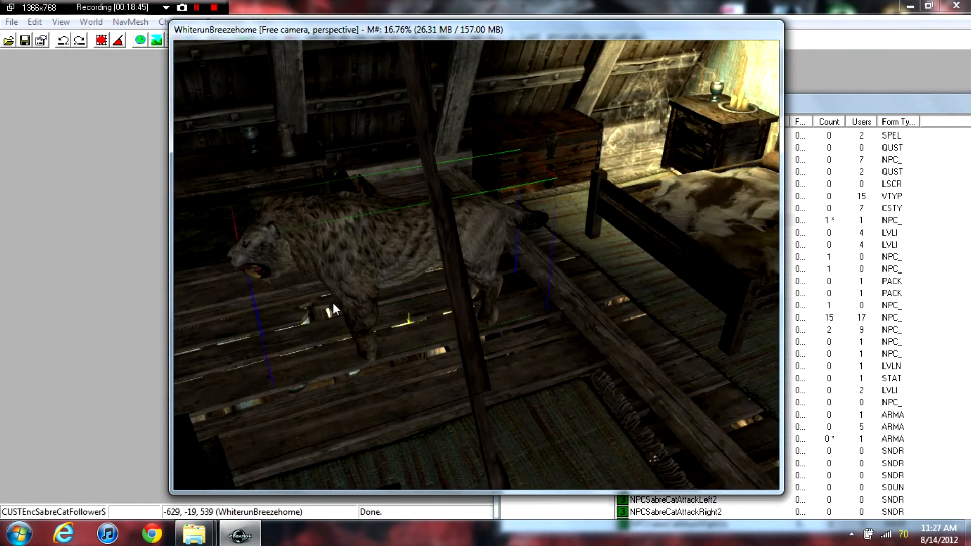
Save the plugin in Skyrim's Data folder as a TES Plugin File named AnimalFollowerTutorial
shift+middle_drag(368, 286, 156, 202)
scroll(183, 319, down, 10)
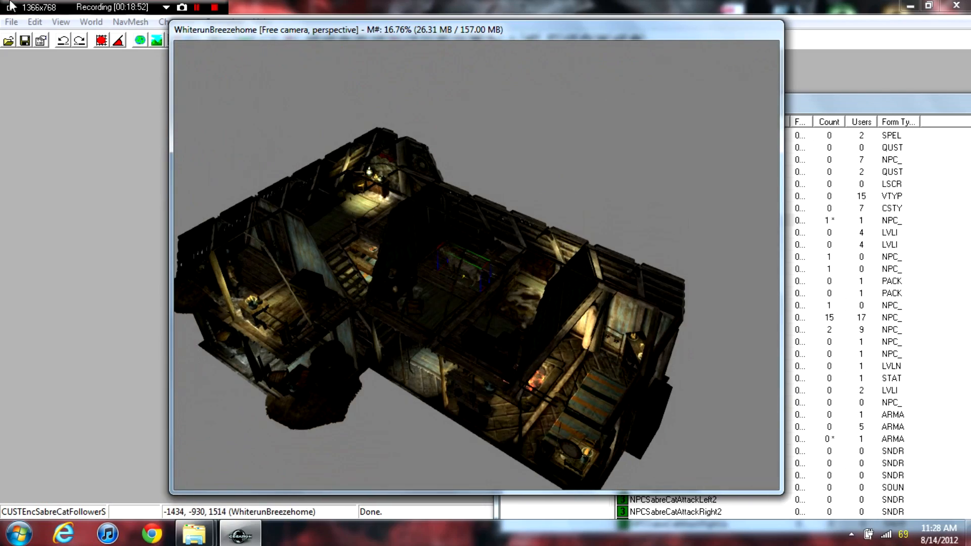
drag(253, 29, 259, 64)
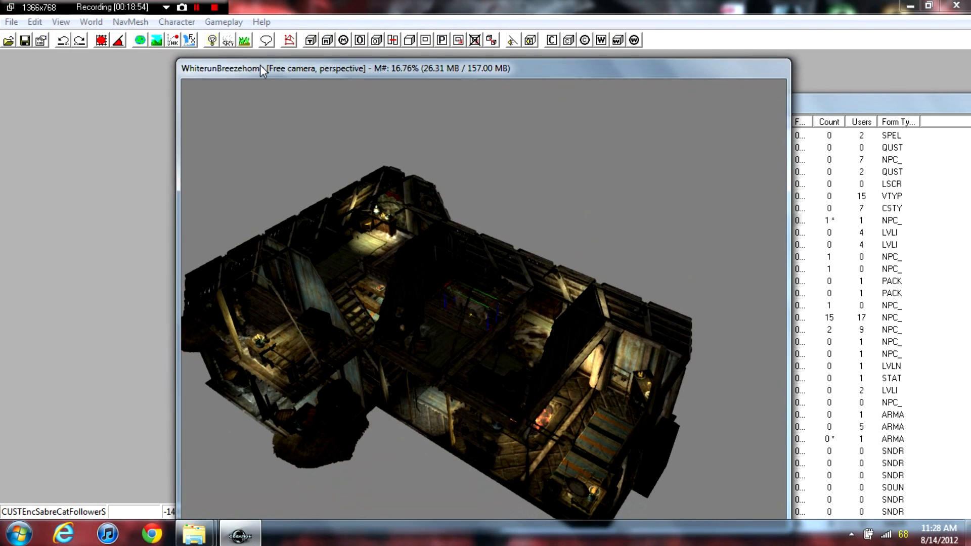
shift+middle_drag(505, 260, 550, 232)
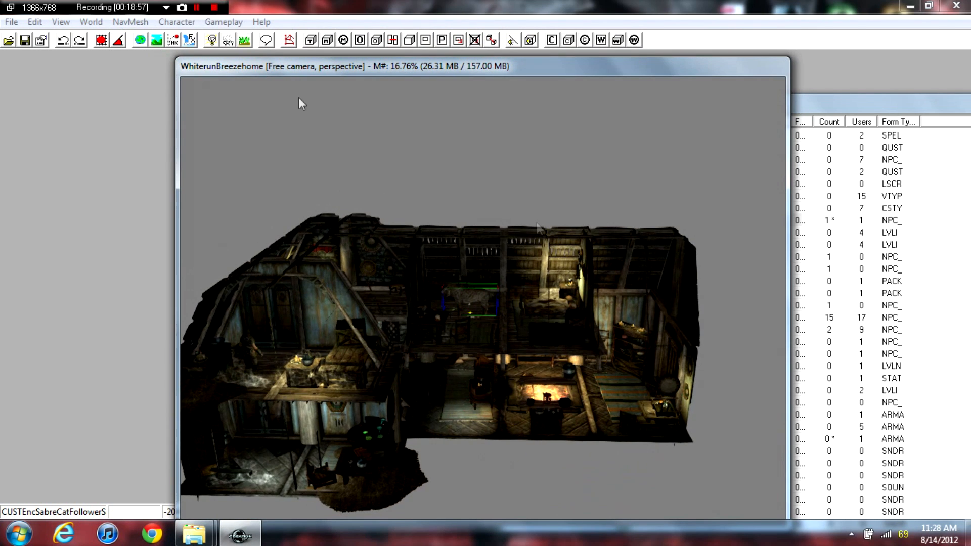
click(12, 22)
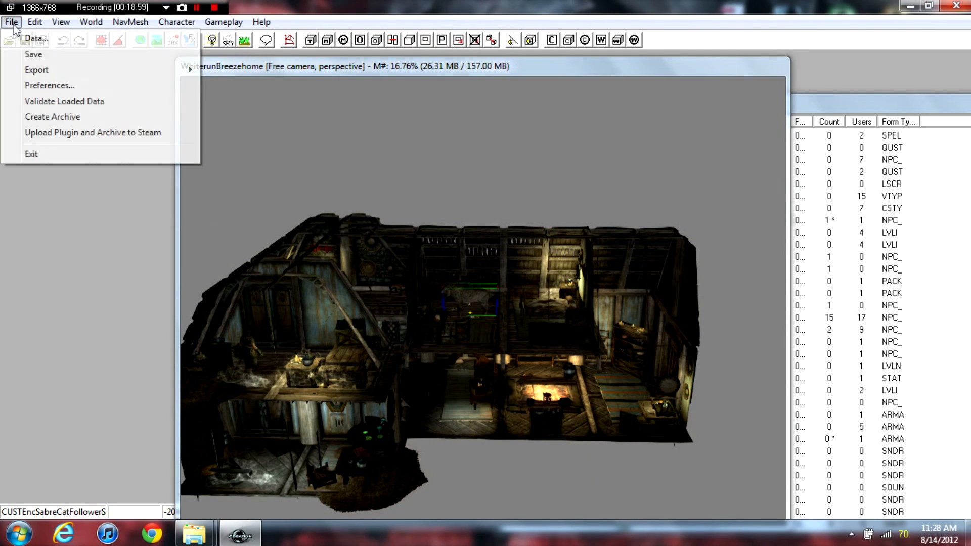
click(20, 56)
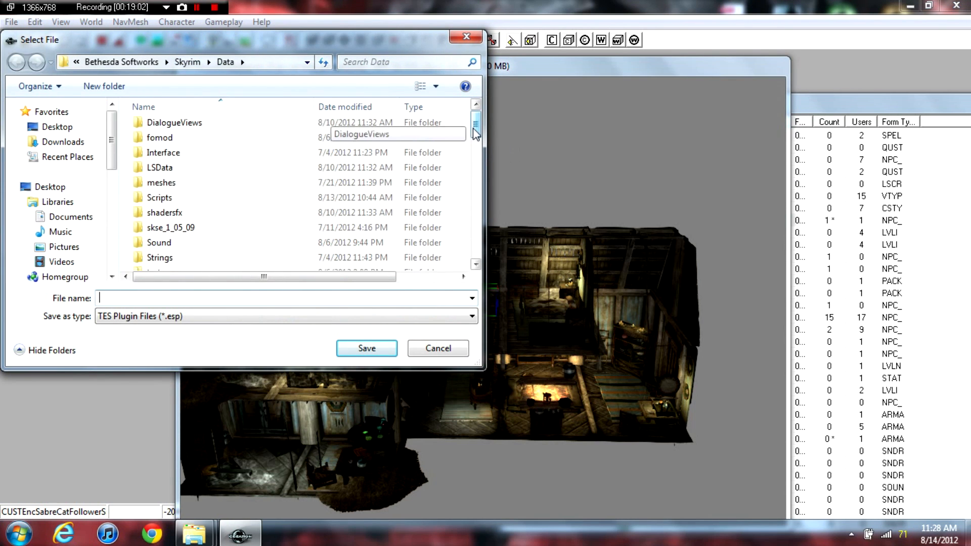
drag(474, 129, 499, 75)
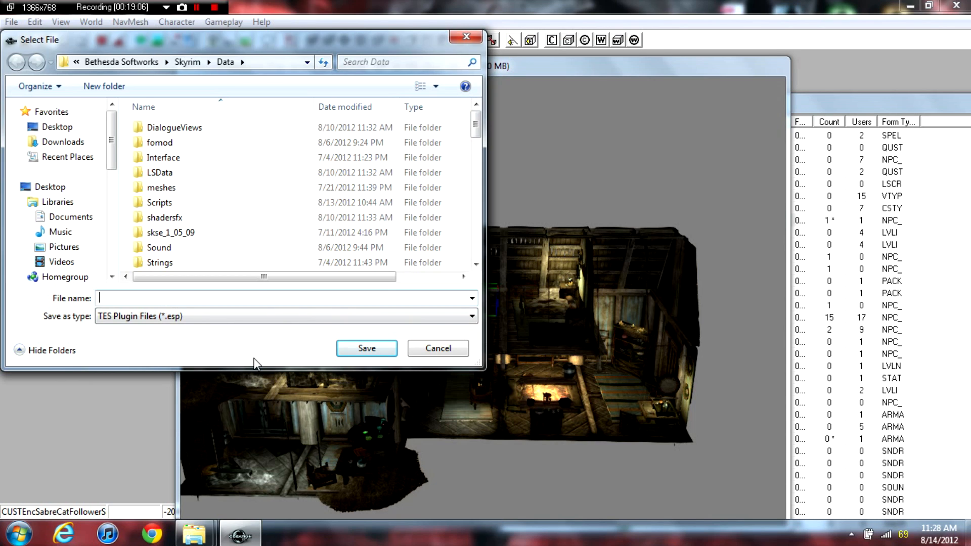
text(AnimalFollower)
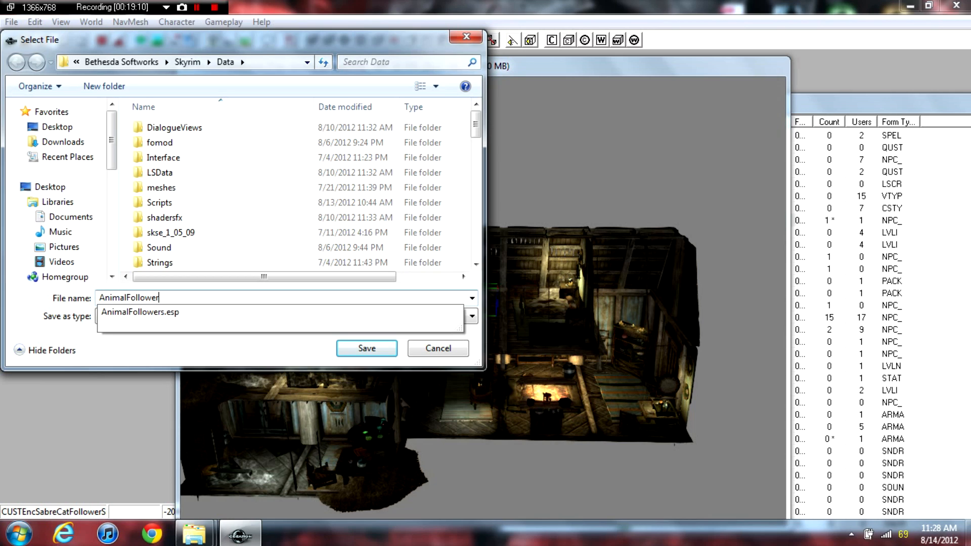
text(TUt)
key(BackSpace)
key(BackSpace)
text(Tu)
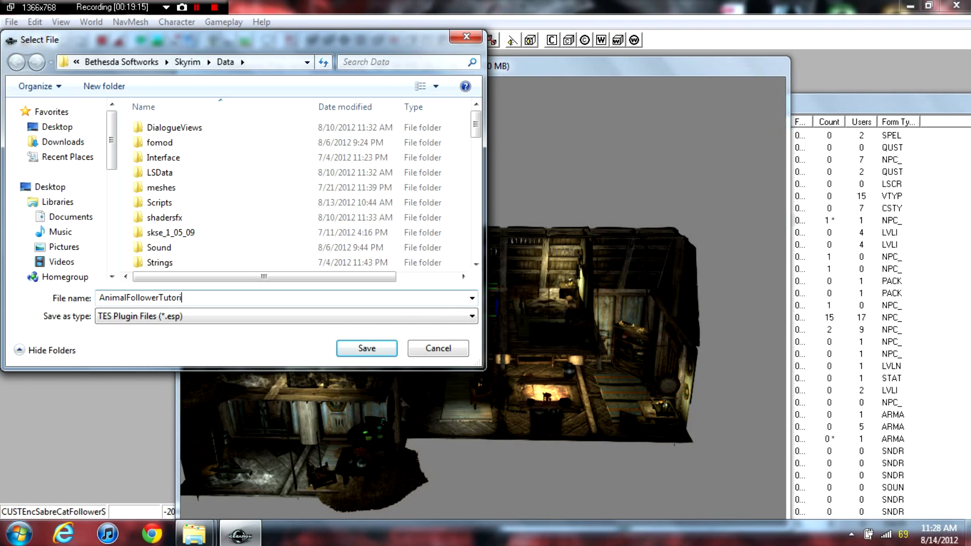
click(351, 351)
shift+middle_drag(514, 237, 521, 286)
scroll(520, 287, up, 10)
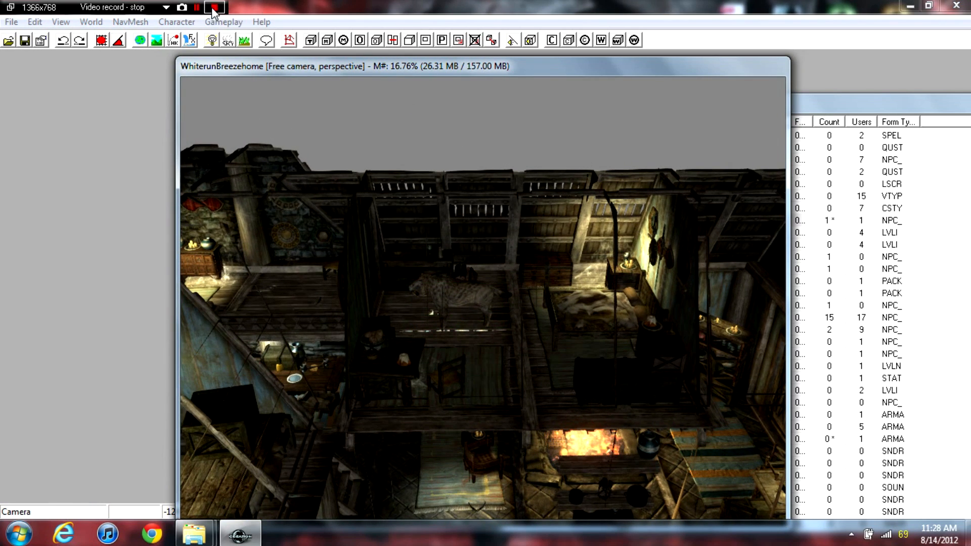
click(213, 8)
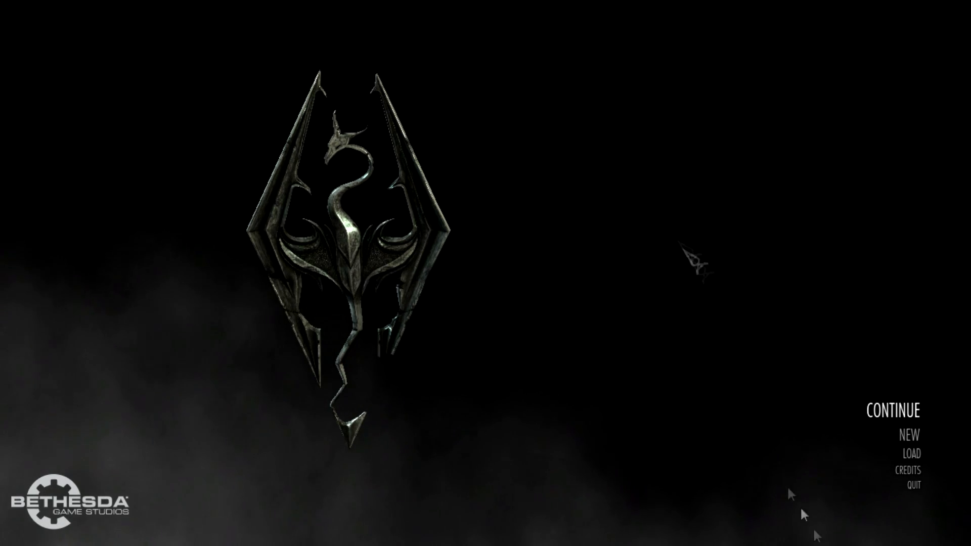
Switch to Skyrim and continue the most recent saved game
click(897, 393)
key(Return)
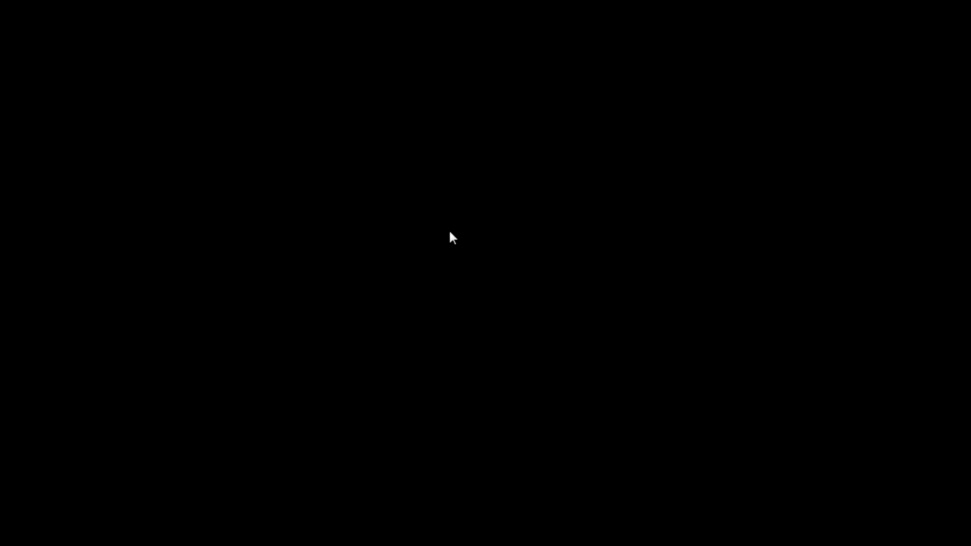
key(w)
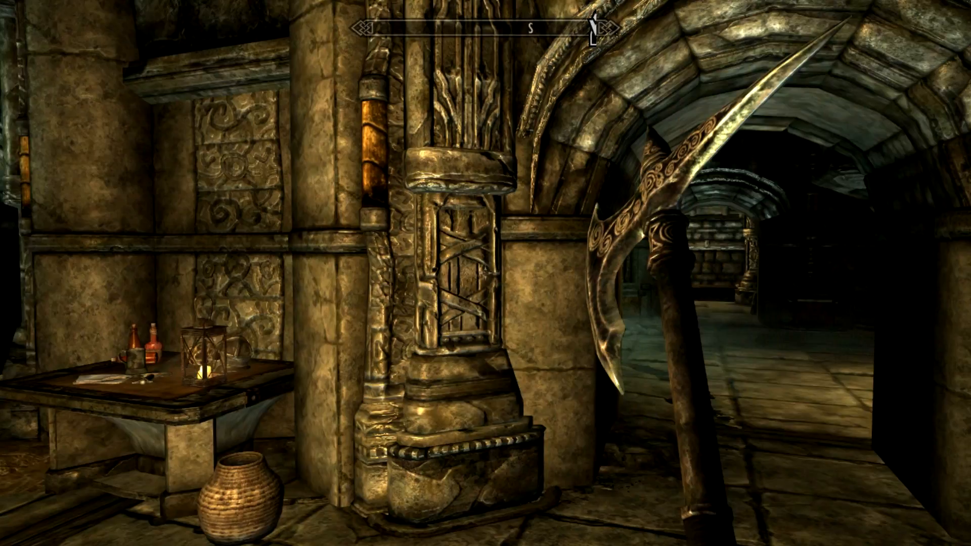
key(w)
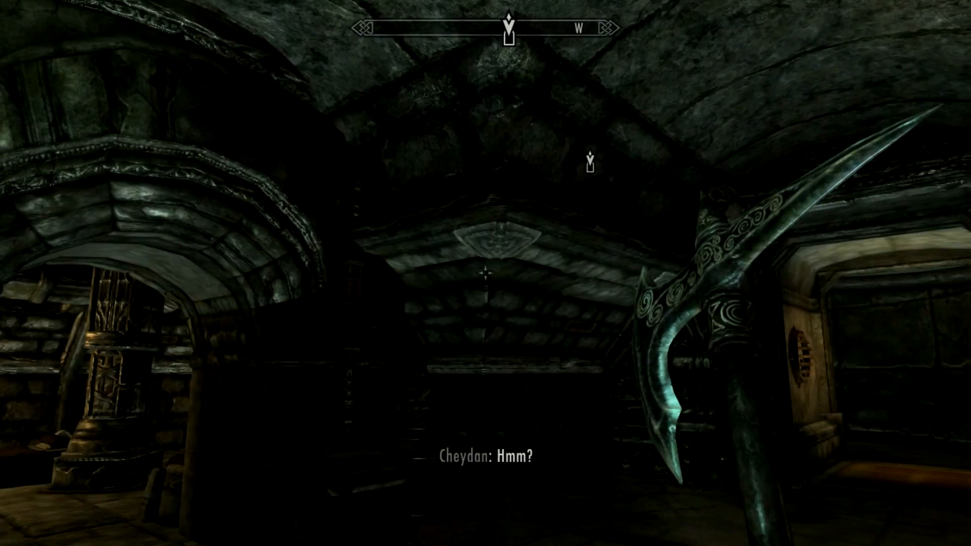
key(w)
Teleport the player into Breezehome with the console command player.coc whiterunbreezehome
key(grave)
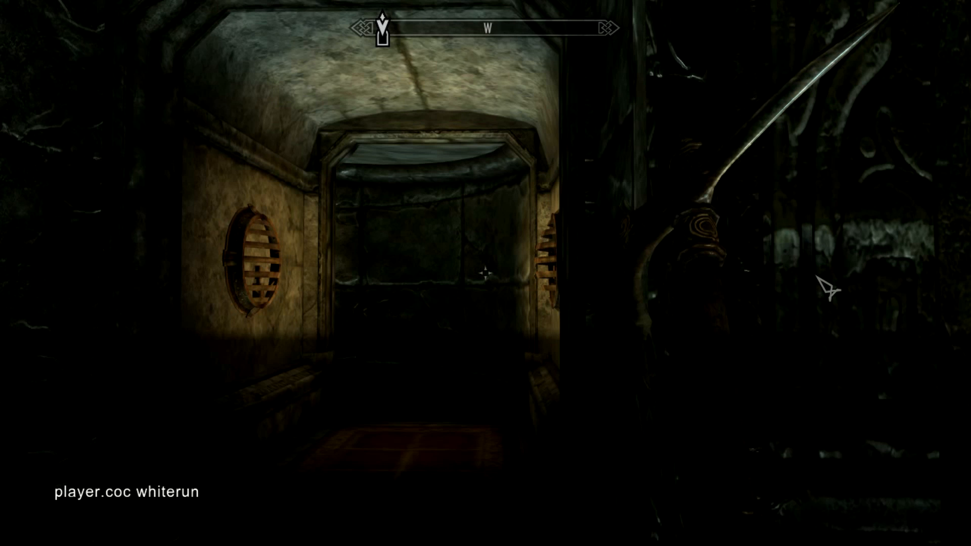
text(player.coc whiterunbreezehome)
key(Return)
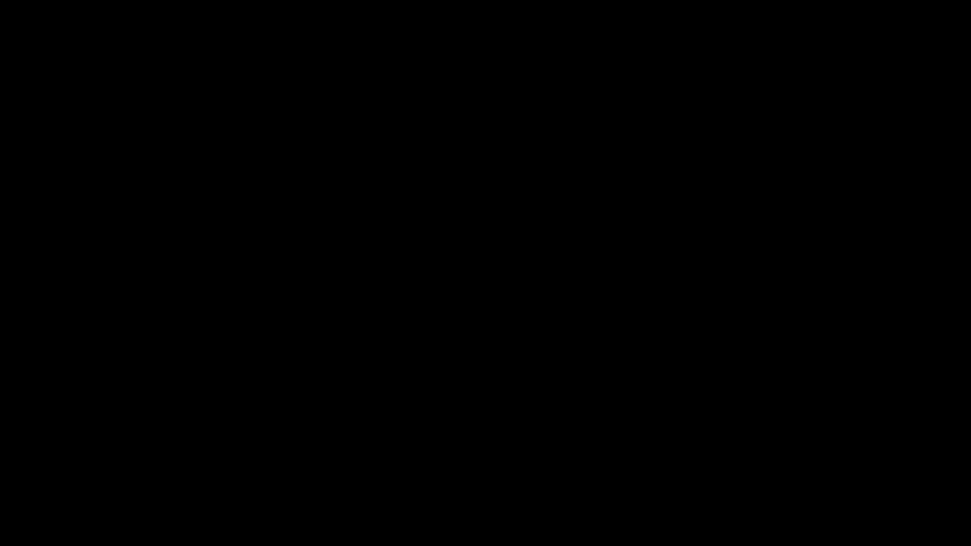
Sheathe the weapon, climb to Breezehome's upper floor and inspect the Snowy Sabre Cat Follower from several sides
key(w)
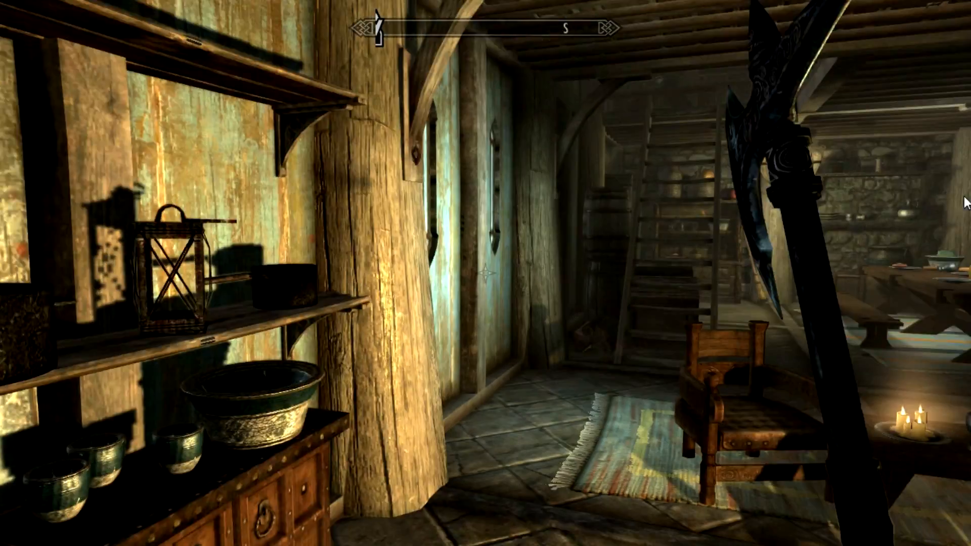
key(r)
key(w)
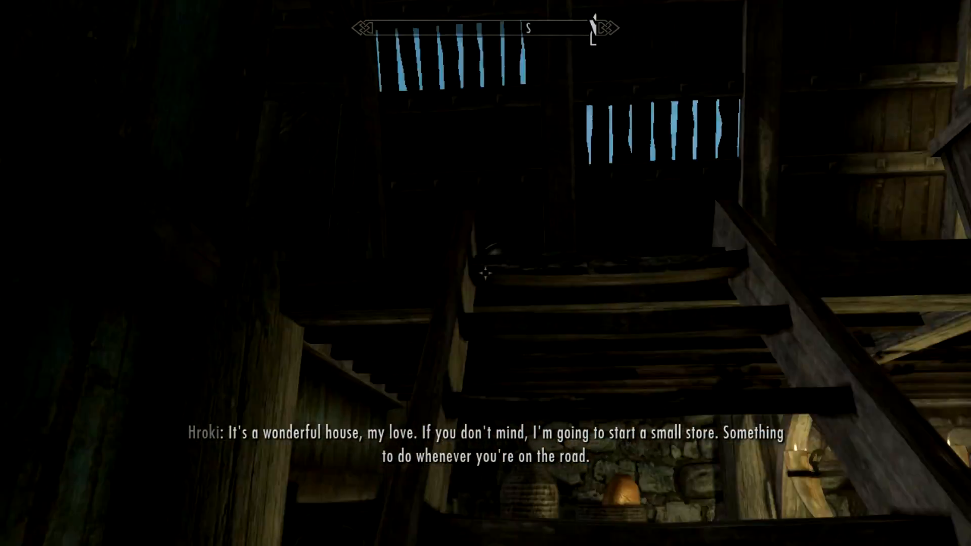
key(w)
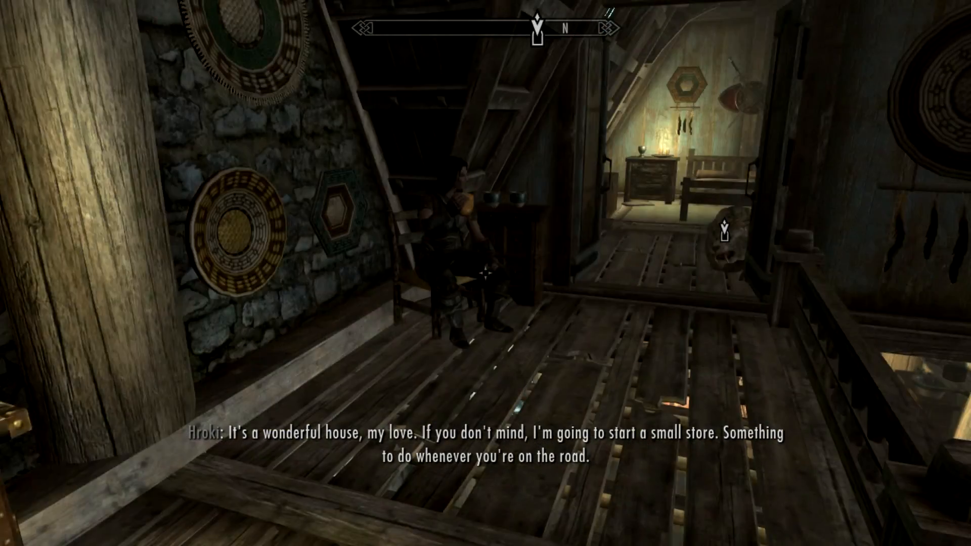
key(w)
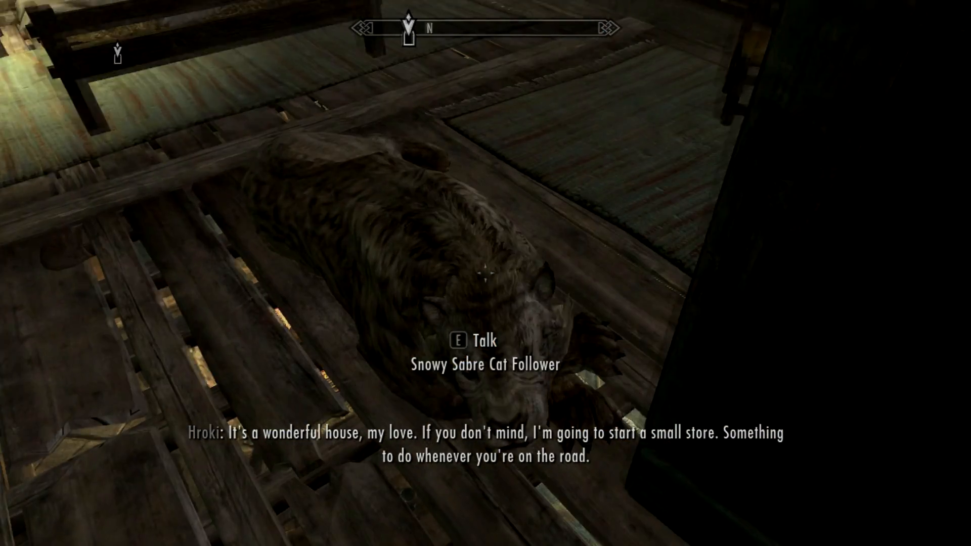
key(s)
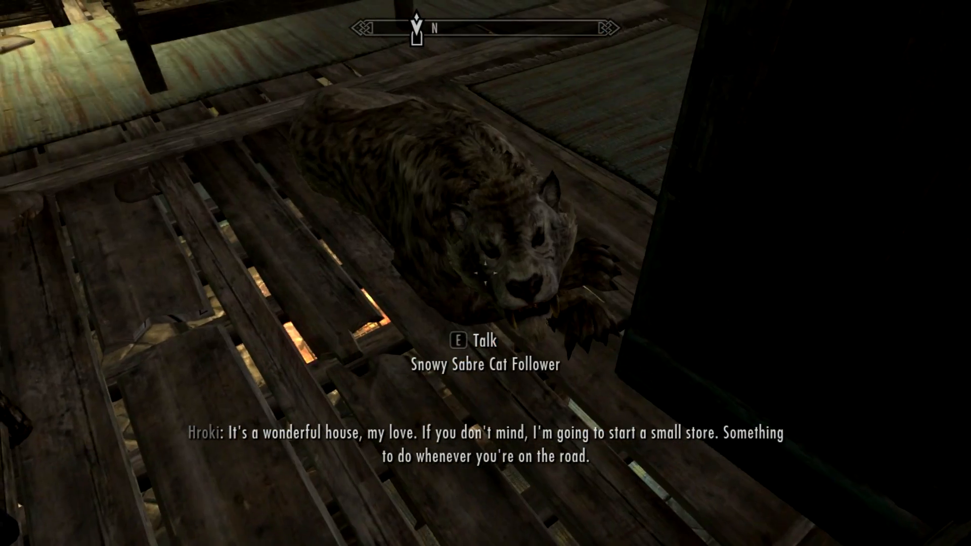
key(w)
key(d)
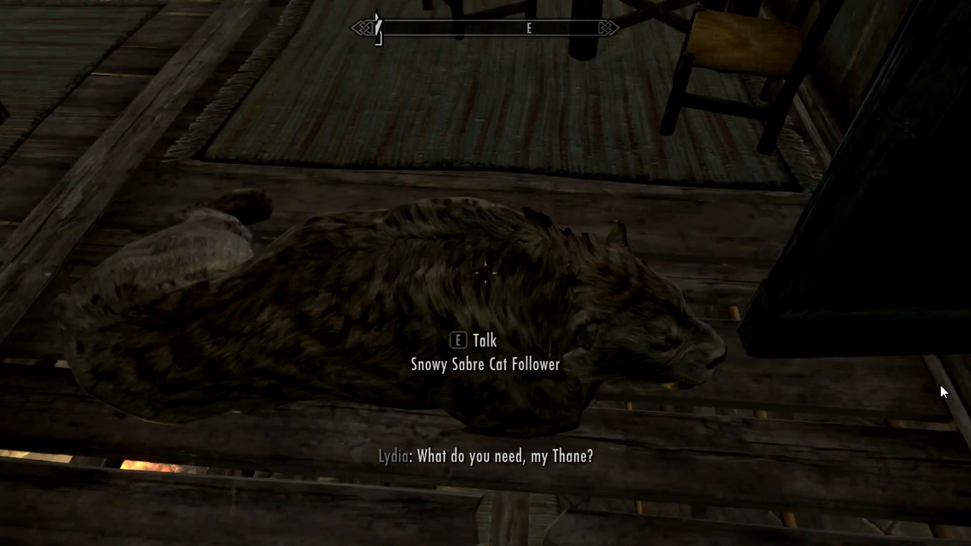
Recruit the Snowy Sabre Cat Follower with "Follow me. I need your help." and lead it across the upper floor
key(e)
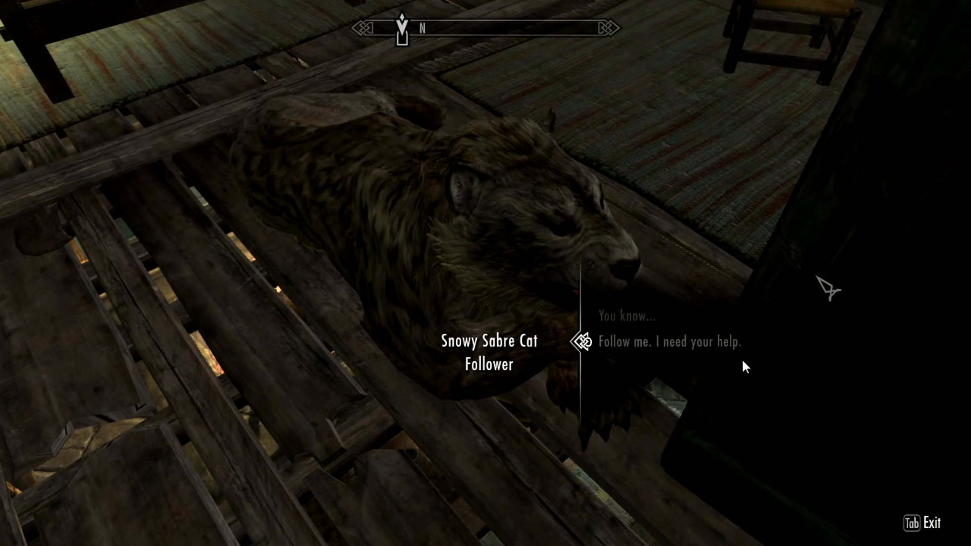
key(e)
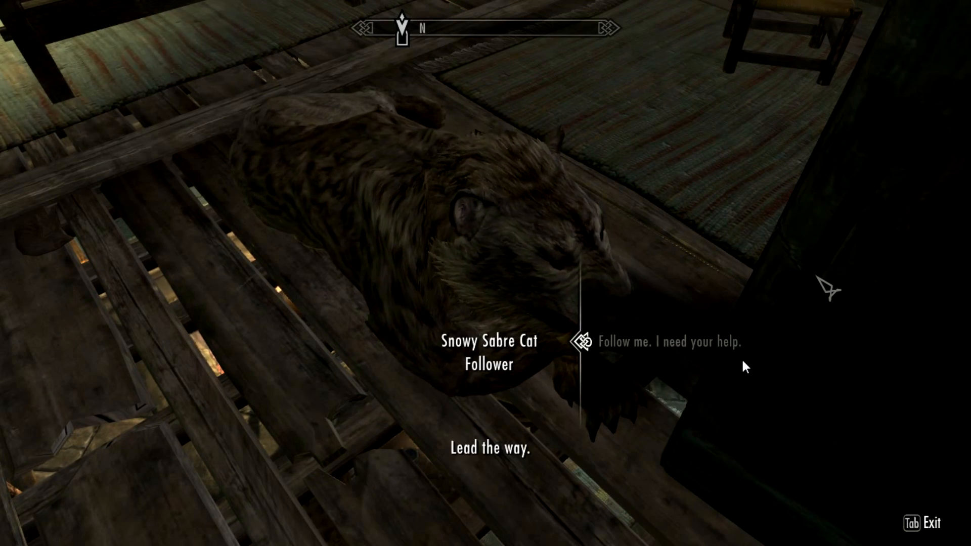
key(s)
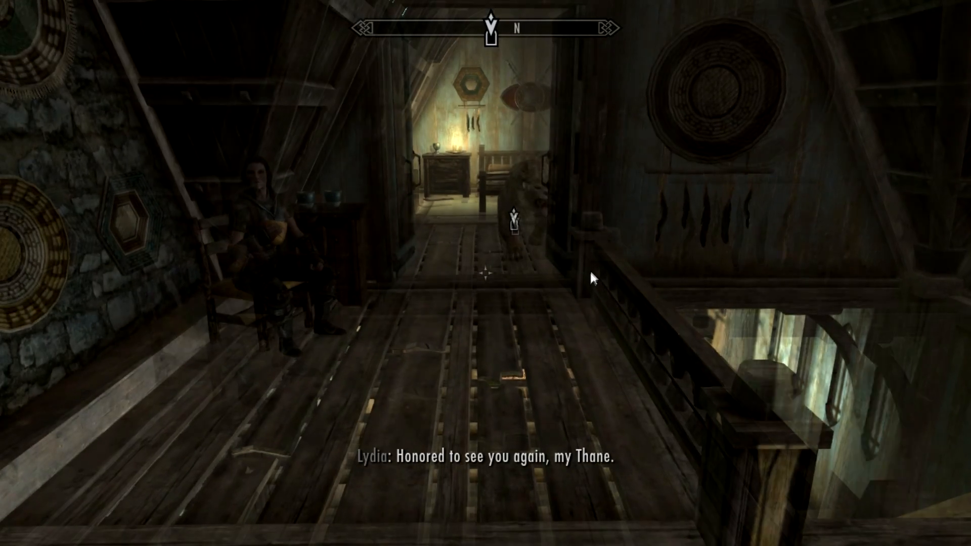
key(w)
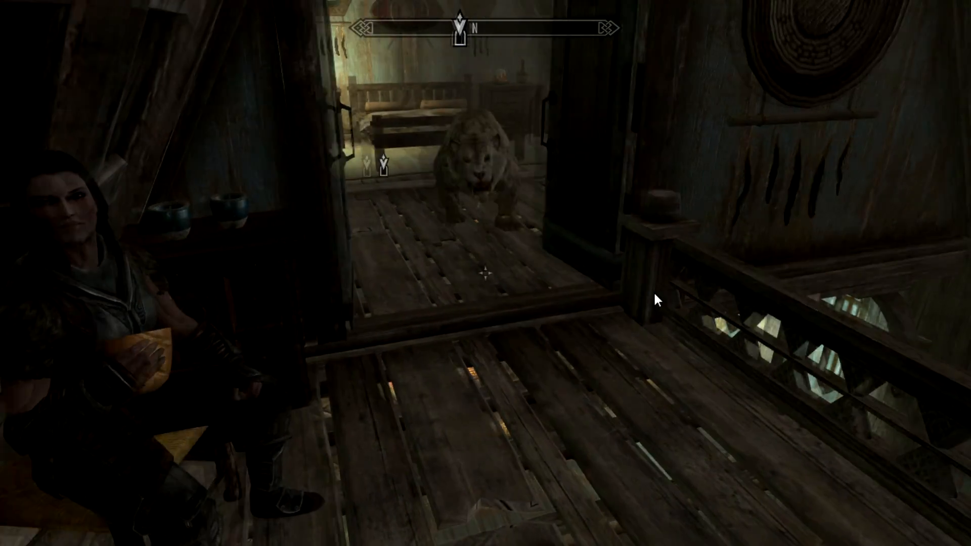
key(d)
key(s)
key(s)
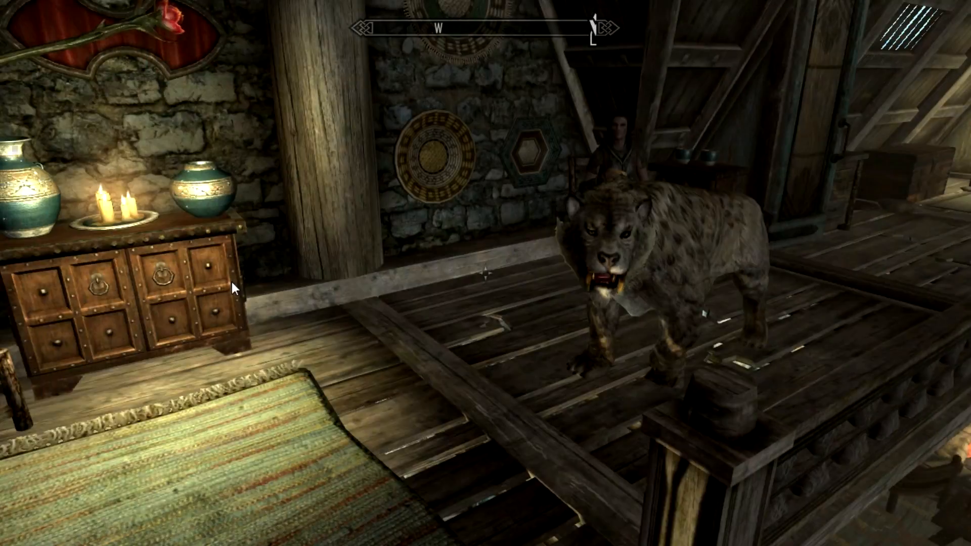
Walk down to Breezehome's front door and go out into Whiterun with the follower
key(d)
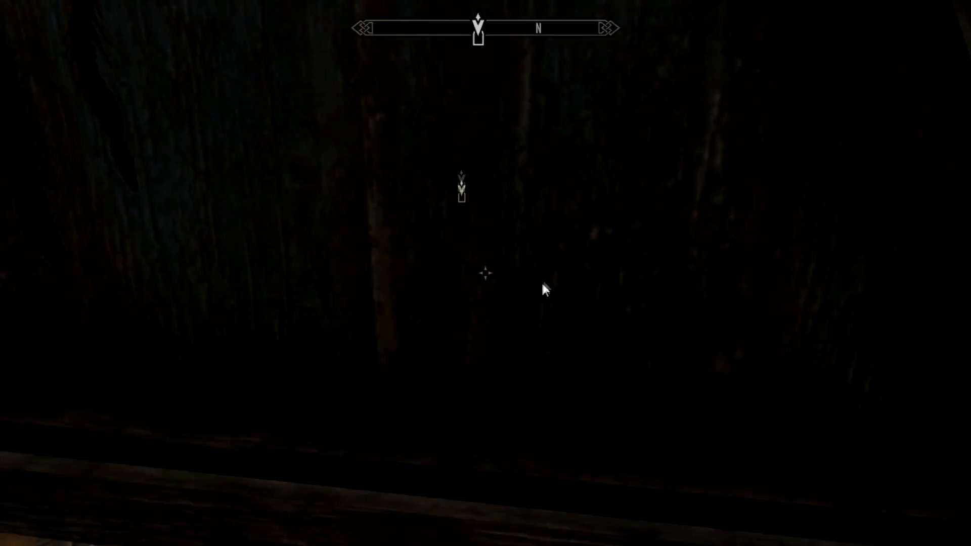
key(w)
key(w)
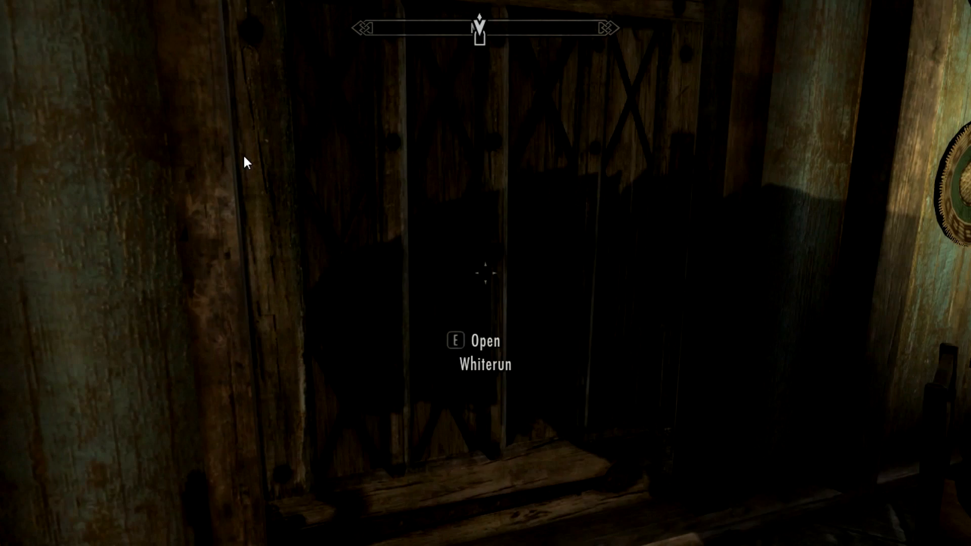
key(e)
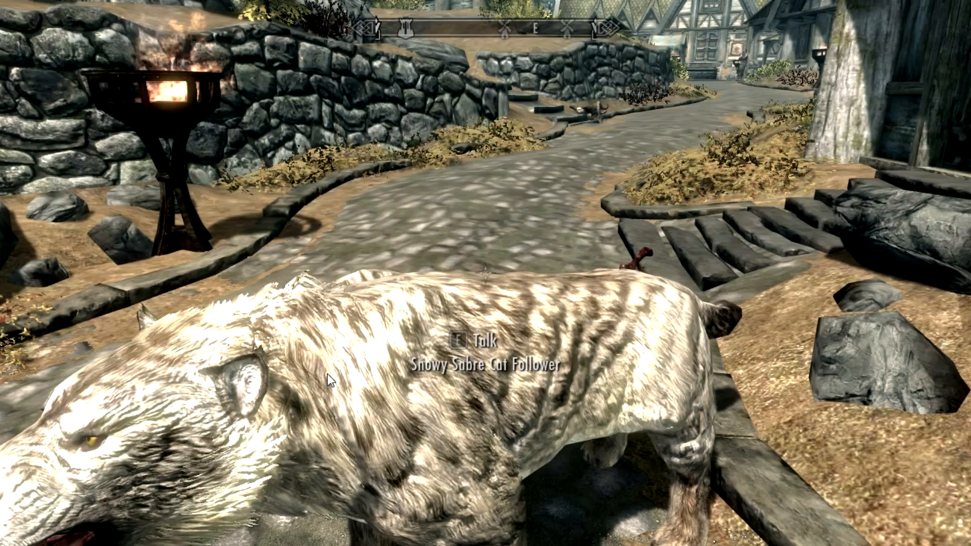
Test trading with the Snowy Sabre Cat Follower by starting a trade, browsing the Misc items, and closing the exchange
key(F5)
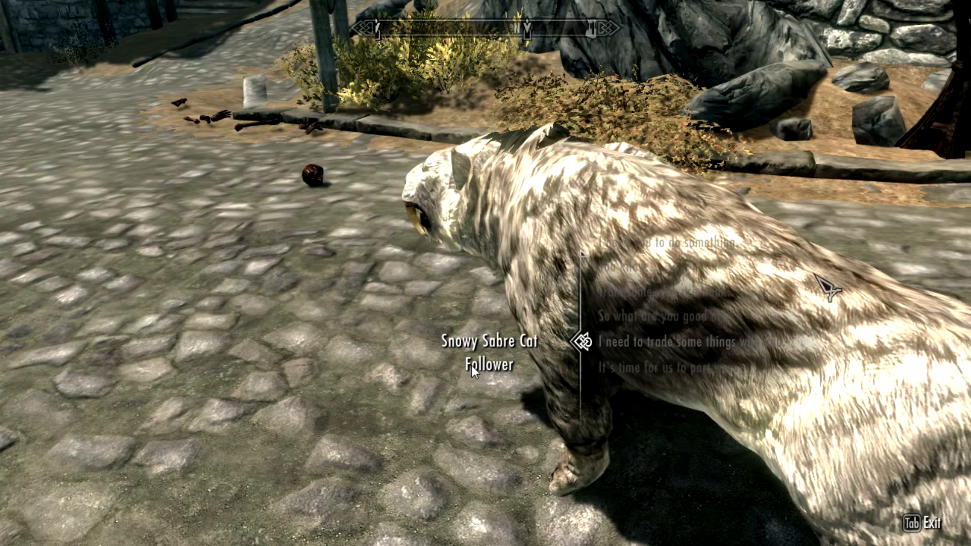
key(e)
key(Down)
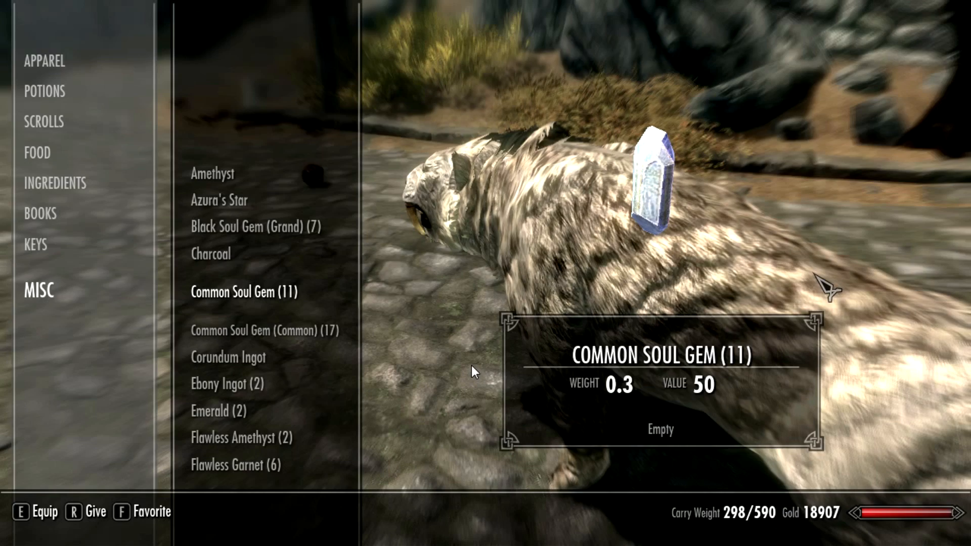
key(Tab)
Test the Snowy Sabre Cat Follower's commands in Whiterun by choosing "I need you to do something." and aiming at targets
key(Down)
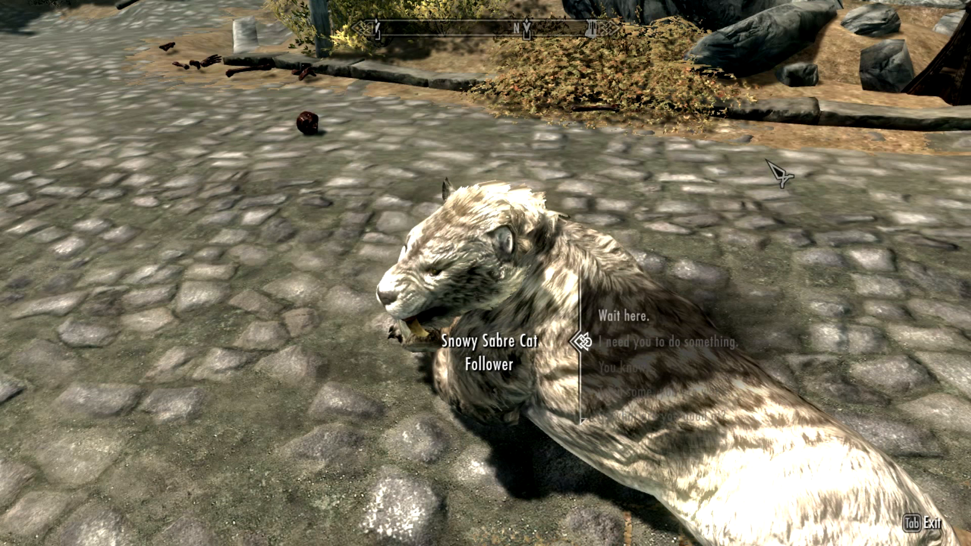
key(e)
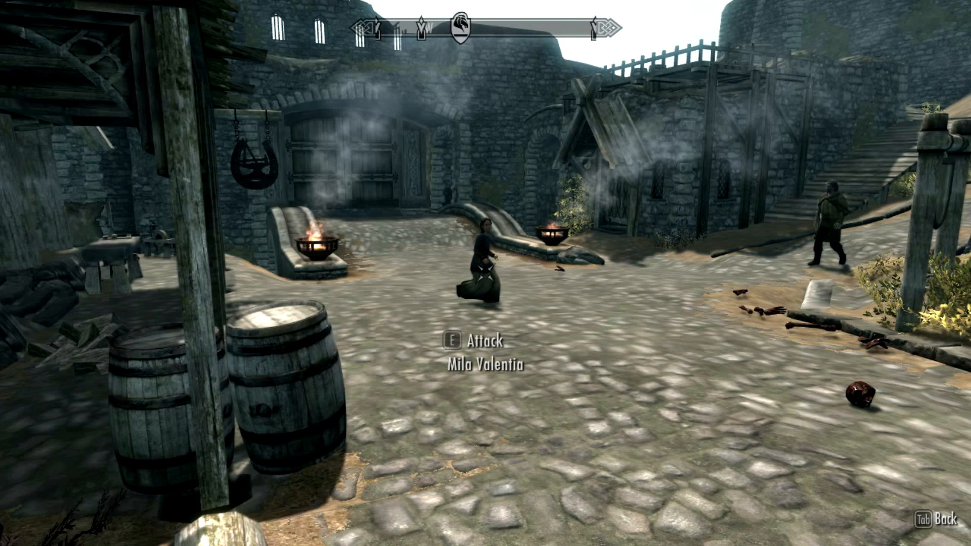
key(e)
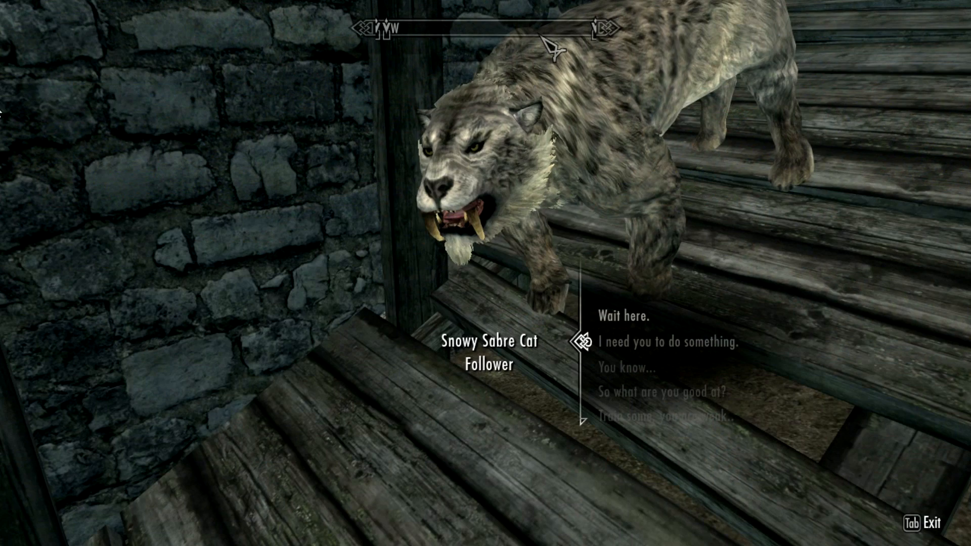
key(e)
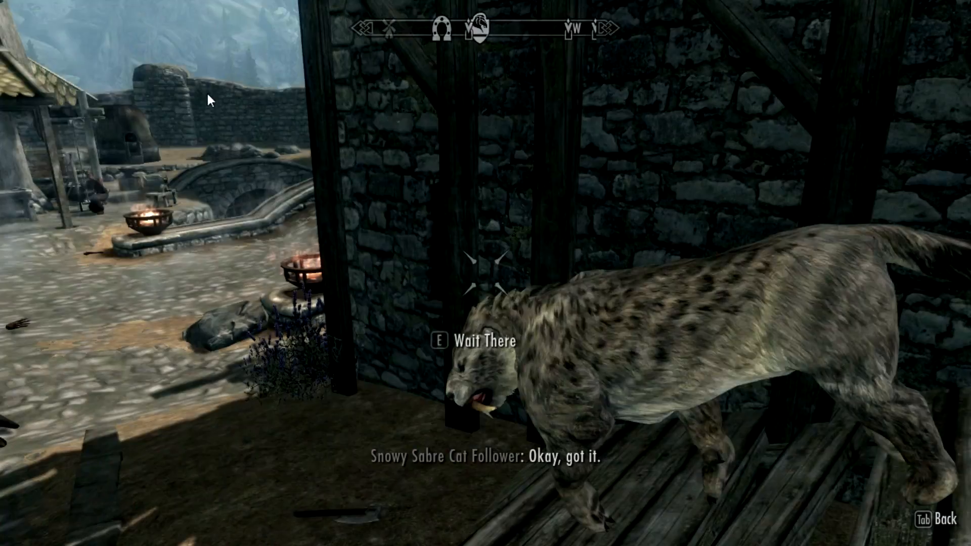
Move over to the fallen body beside the outdoor workbench and talk to the Snowy Sabre Cat Follower to command it again
key(s)
key(a)
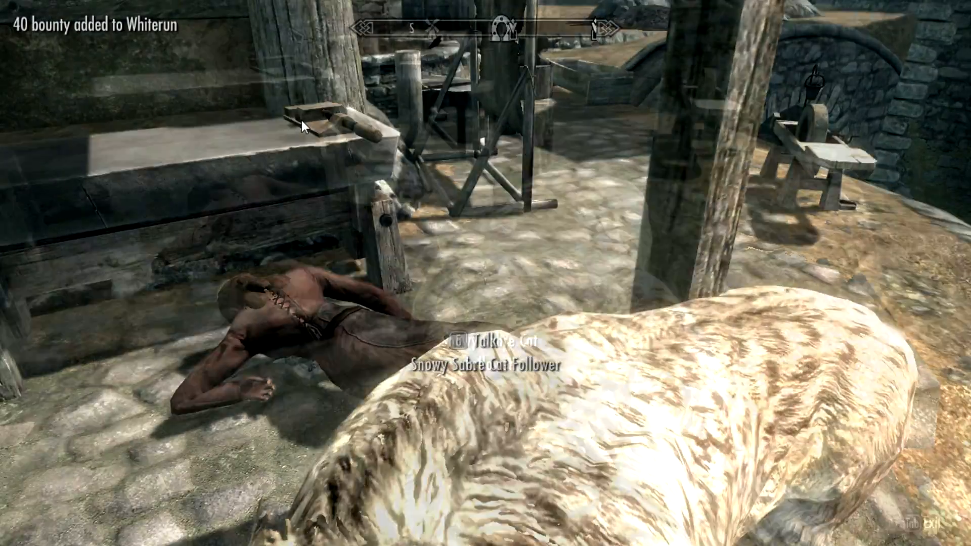
key(e)
key(e)
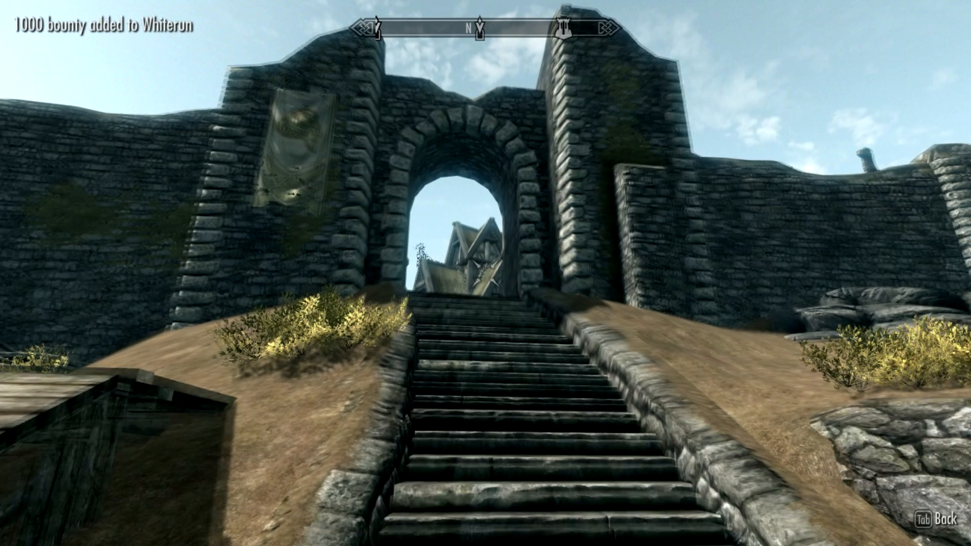
Climb the stone steps through the archway and walk through Whiterun's streets with the follower's command mode active, looking for targets
key(w)
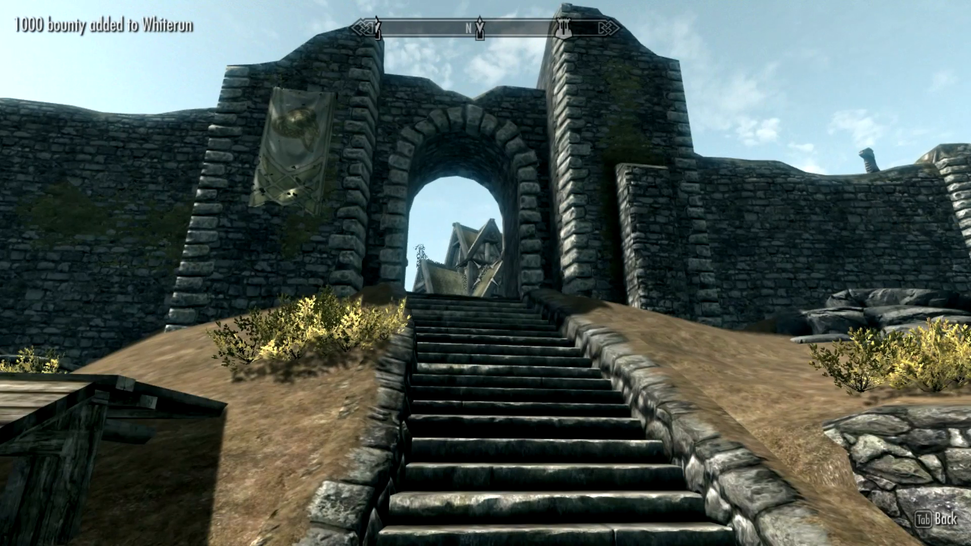
key(w)
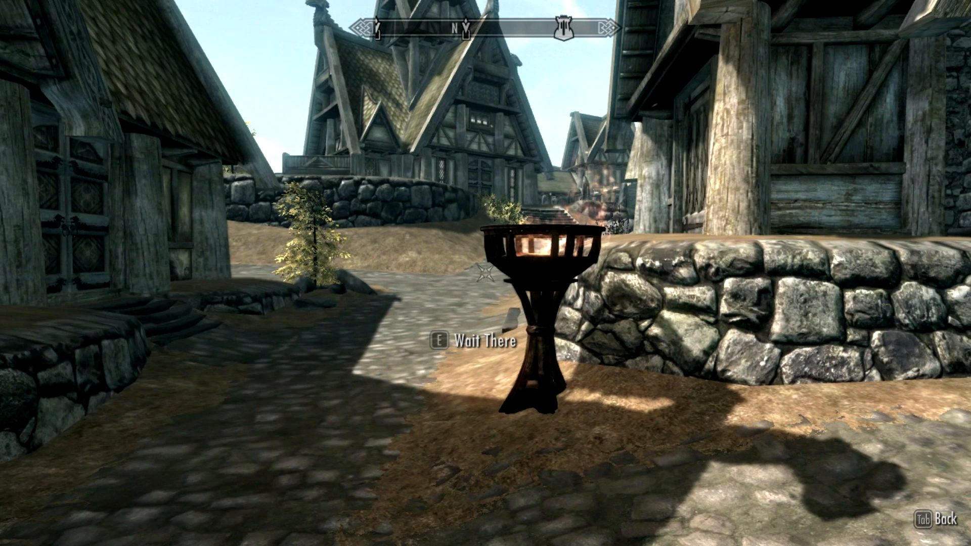
key(w)
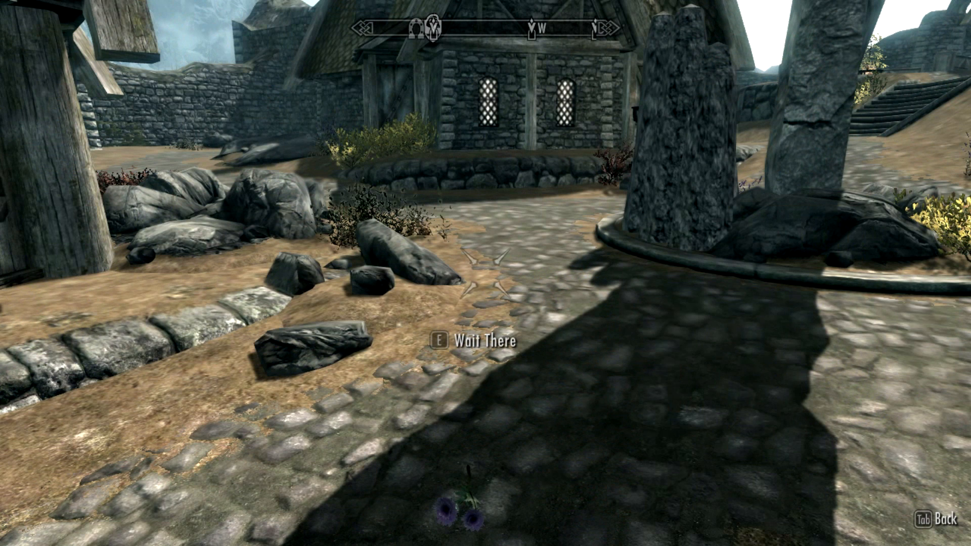
key(w)
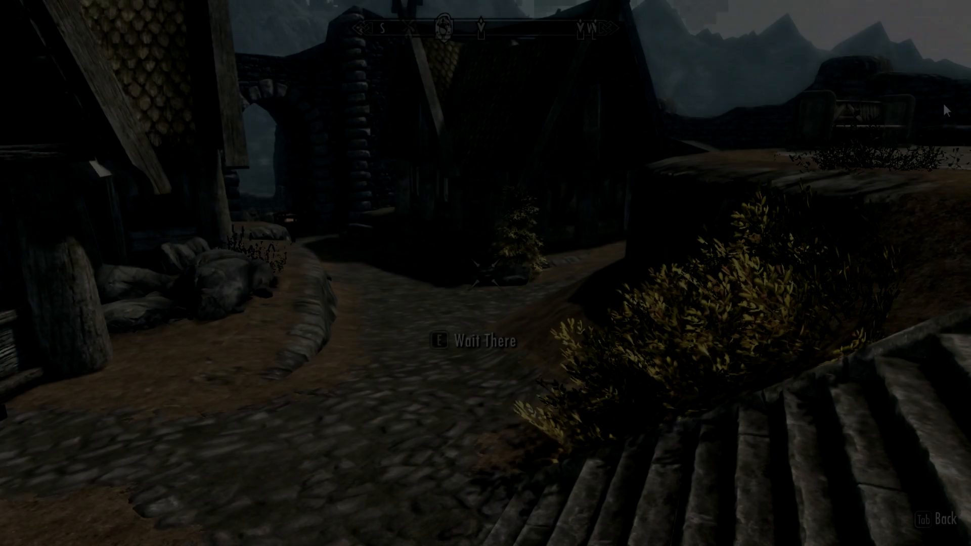